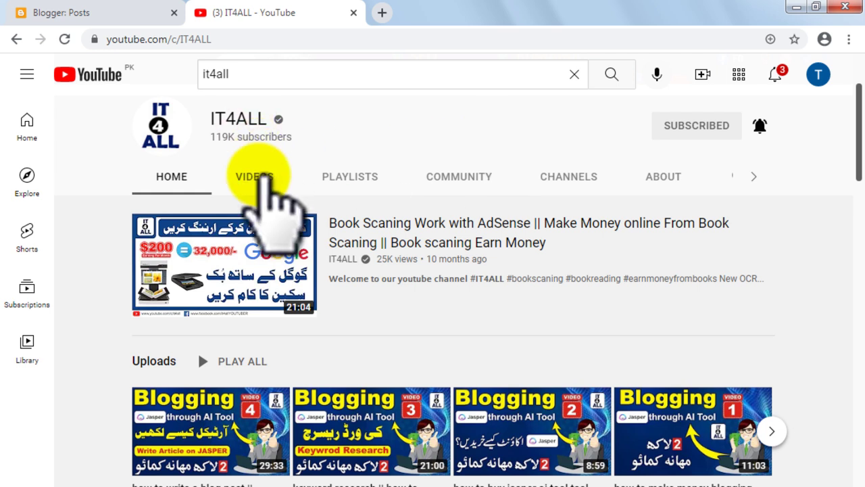
# View the created playlists of the IT4ALL channel on YouTube
pyautogui.click(356, 181)
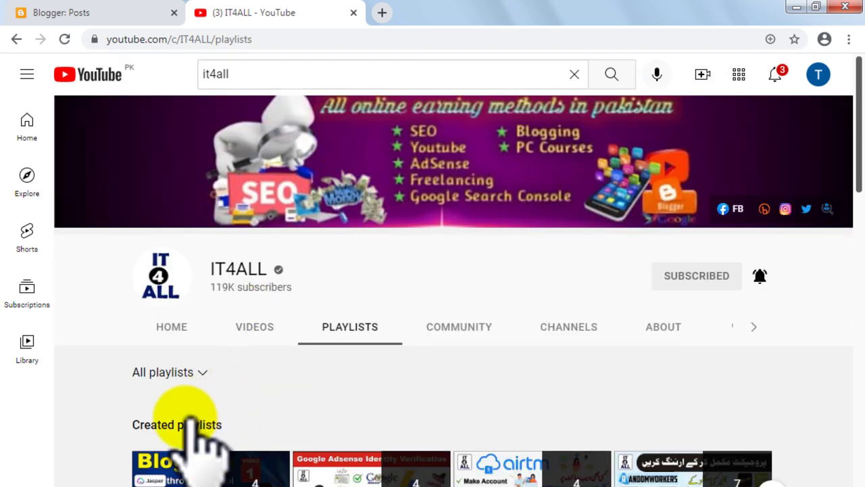
pyautogui.scroll(-1, 200, 436)
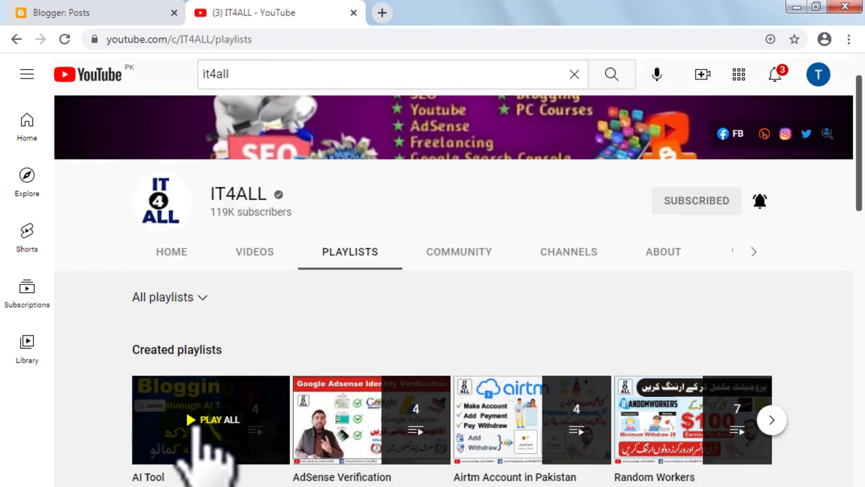
pyautogui.scroll(-1, 203, 446)
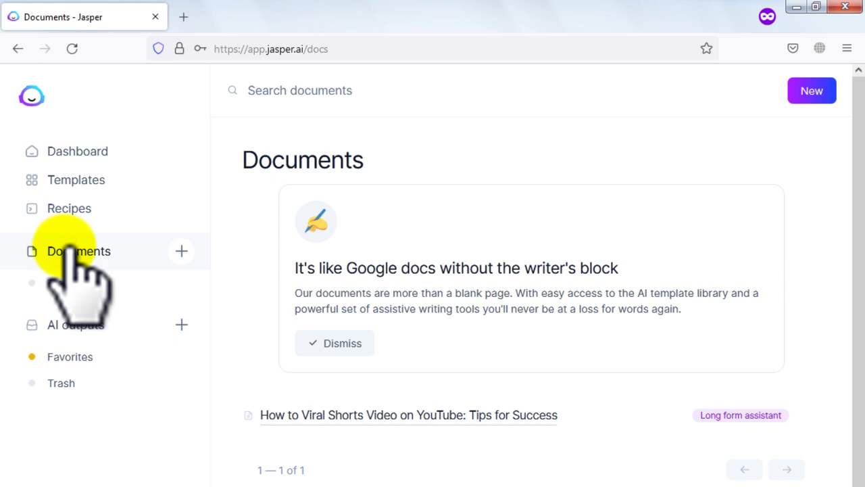
# Open the document "How to Viral Shorts Video on YouTube: Tips for Success" in Jasper and copy its entire text
pyautogui.click(456, 416)
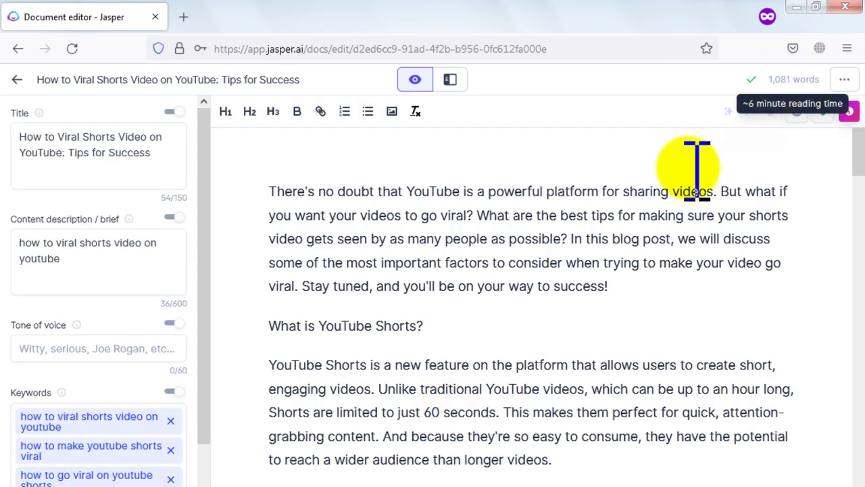
pyautogui.hotkey('ctrl', 'a')
pyautogui.click(571, 254)
pyautogui.hotkey('ctrl', 'a')
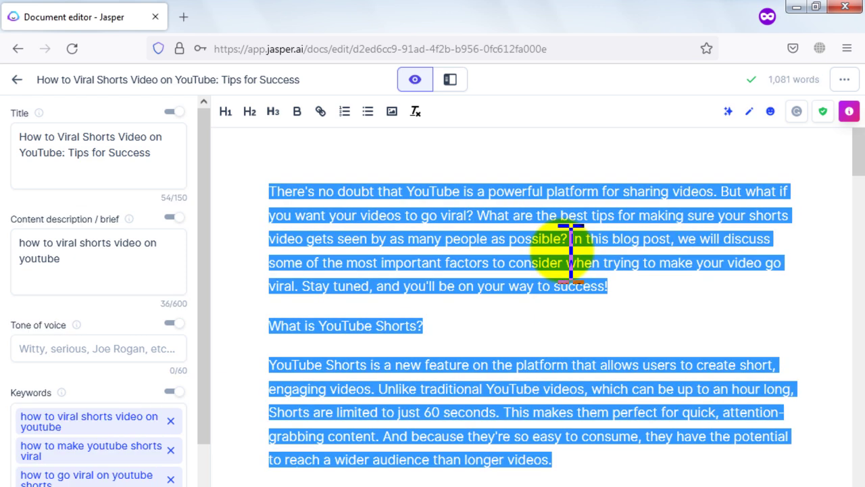
pyautogui.rightClick(554, 214)
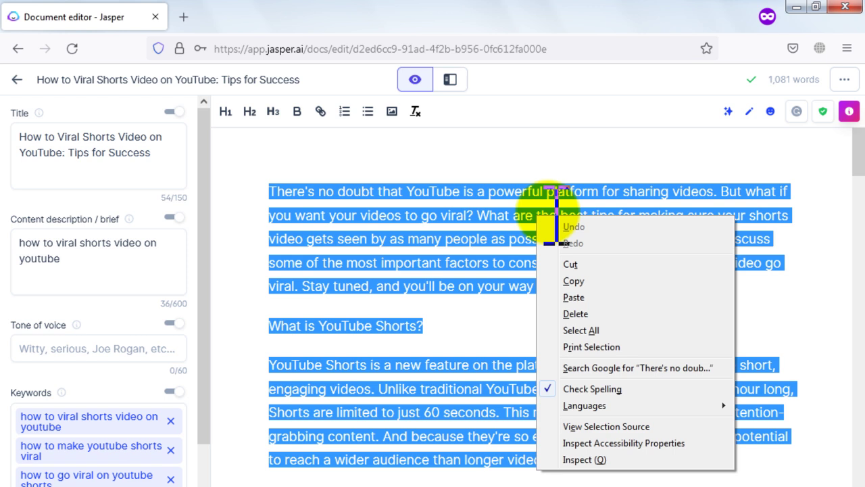
pyautogui.click(573, 281)
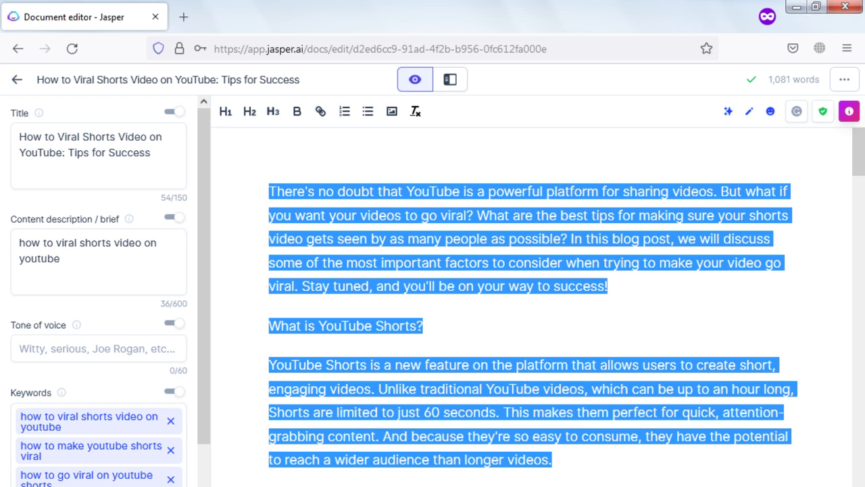
# Switch to Blogger, create a new post on the PK24Jobs blog and set its editor to Compose view
pyautogui.hotkey('alt', 'Tab')
pyautogui.click(83, 8)
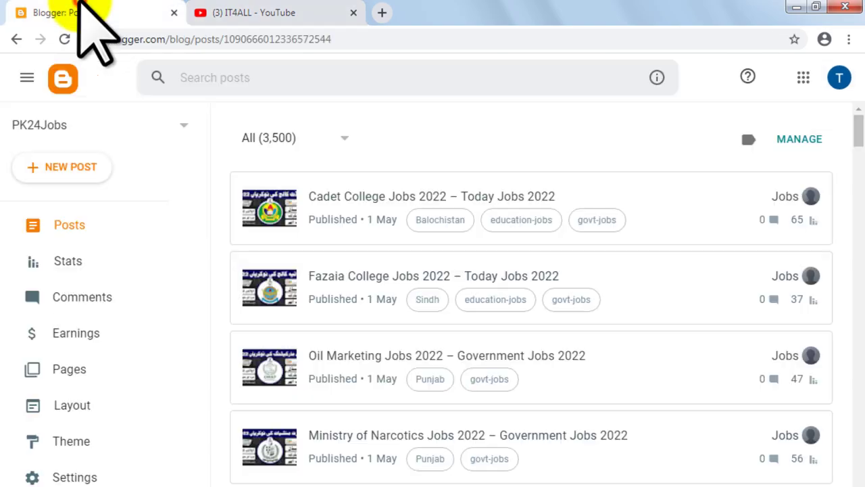
pyautogui.click(76, 173)
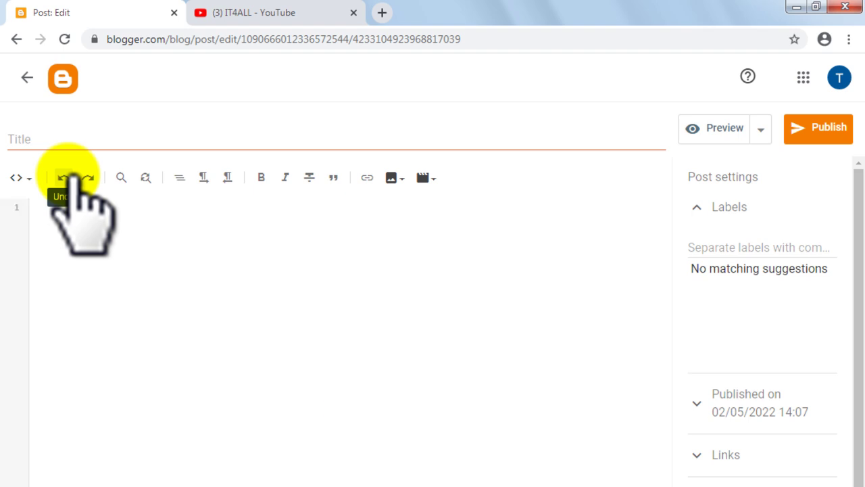
pyautogui.click(18, 178)
pyautogui.click(57, 216)
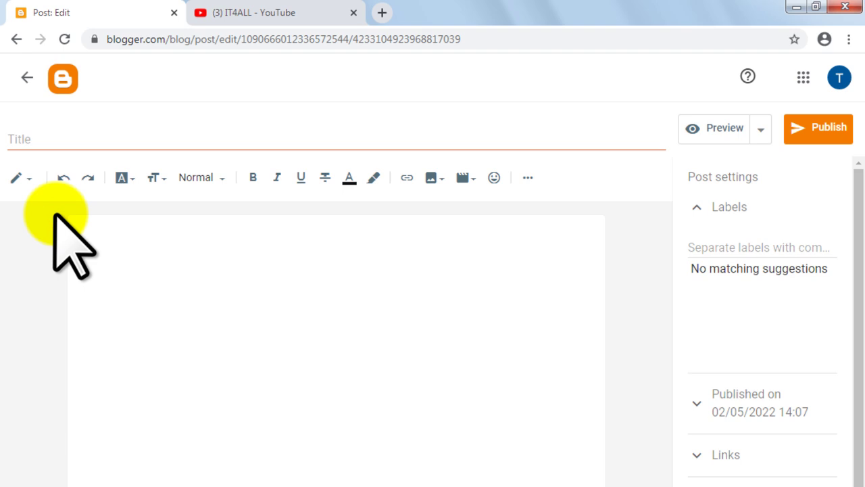
# Paste the copied YouTube Shorts article into the post body and look through it from start to end
pyautogui.click(180, 270)
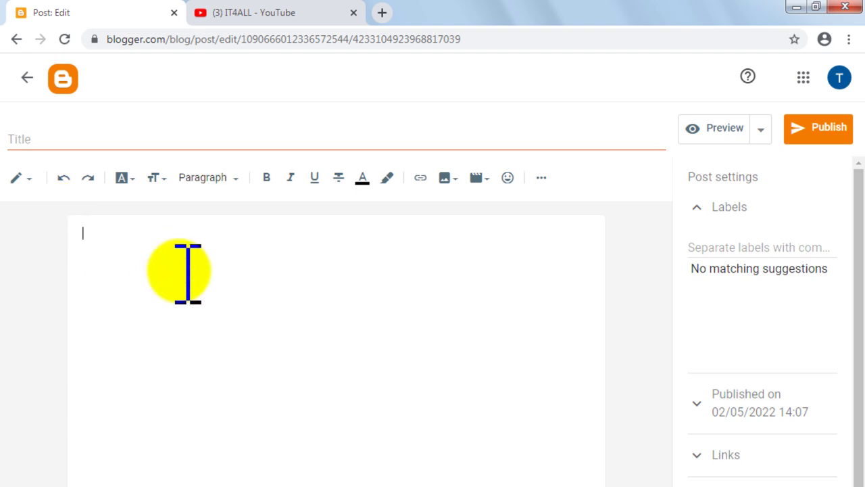
pyautogui.hotkey('ctrl', 'v')
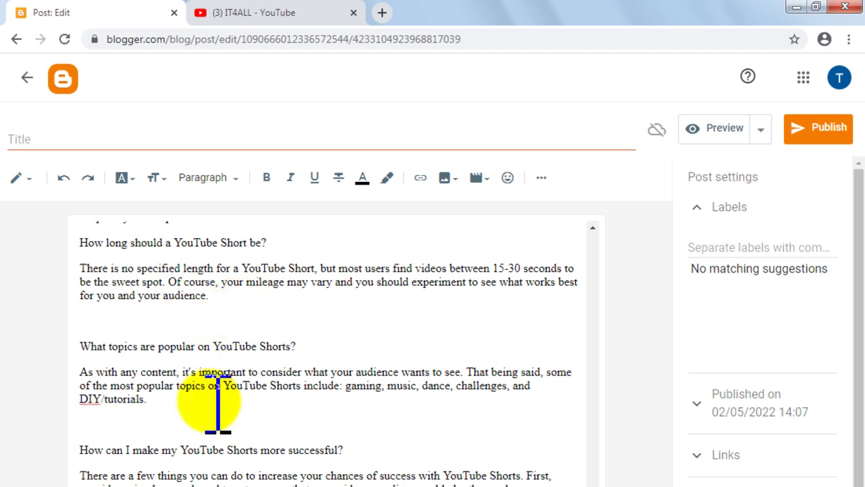
pyautogui.scroll(2, 217, 402)
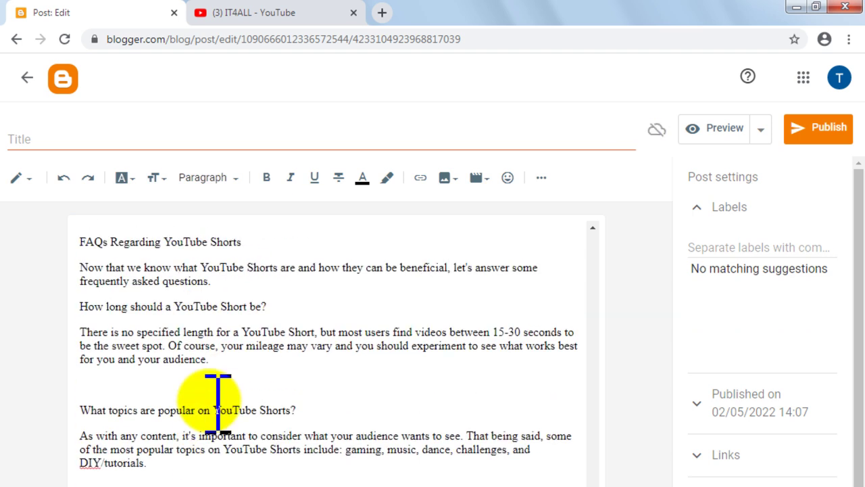
pyautogui.scroll(-2, 218, 404)
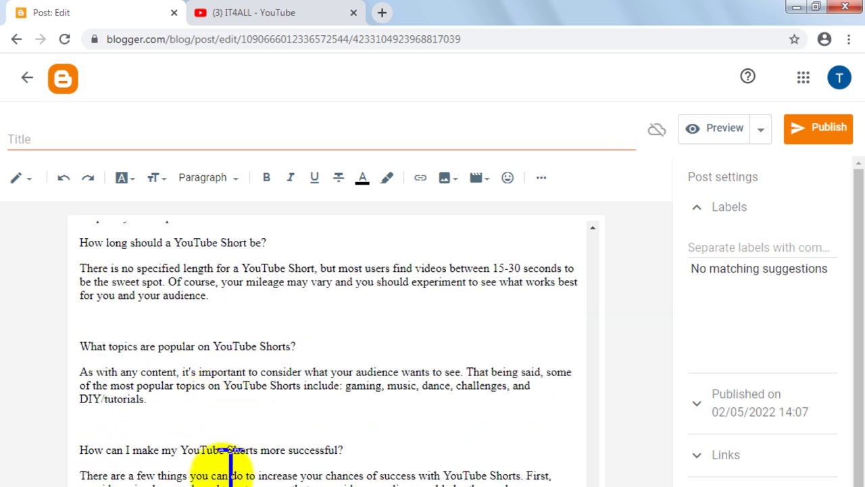
pyautogui.scroll(2, 225, 459)
pyautogui.scroll(-10, 232, 464)
pyautogui.scroll(15, 257, 446)
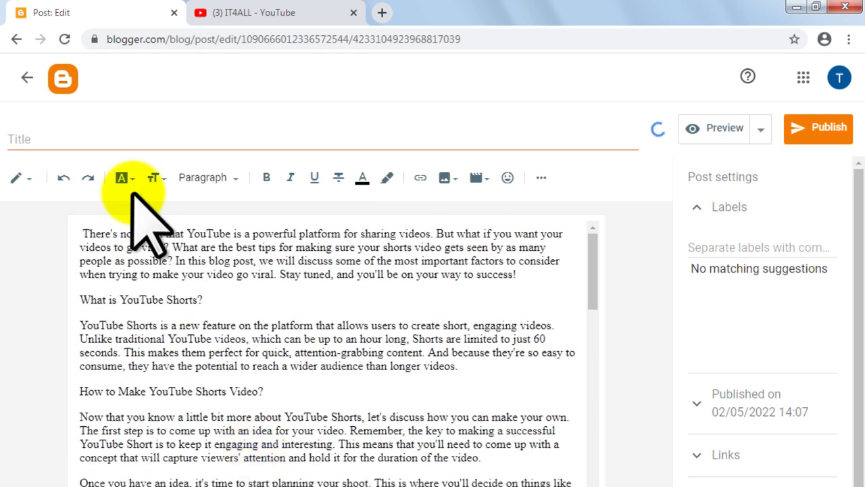
# Inspect the pasted article's markup in HTML view and return to Compose view
pyautogui.click(27, 182)
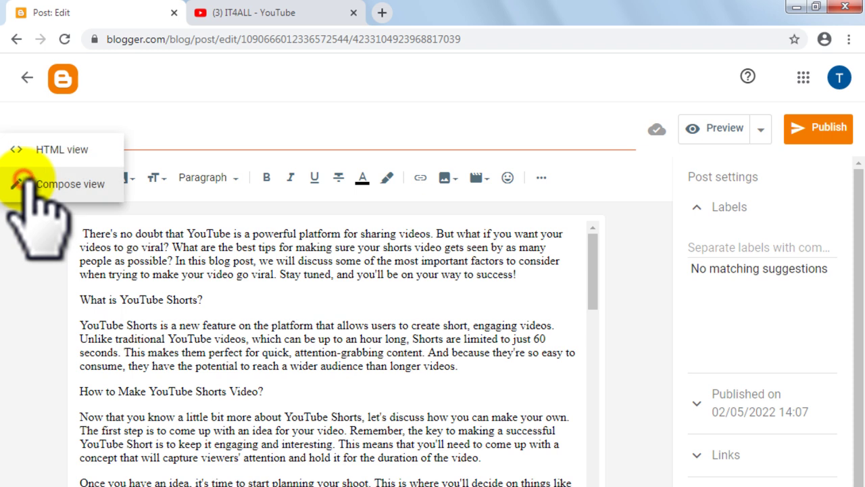
pyautogui.click(54, 153)
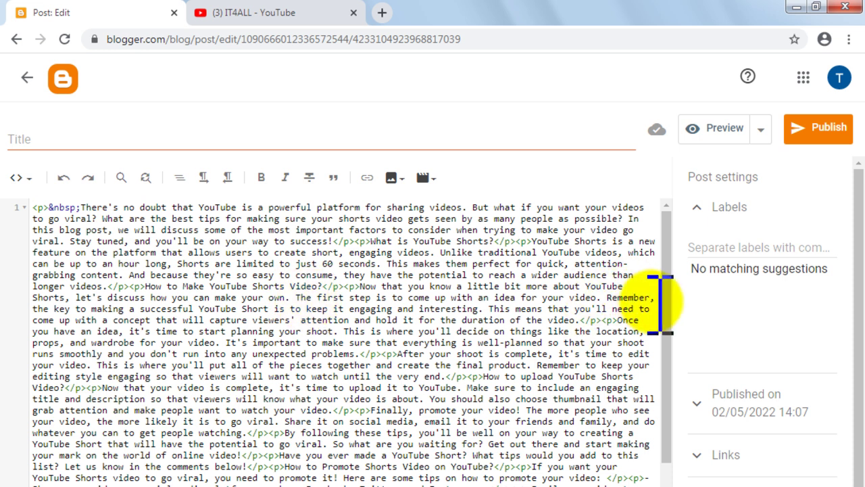
pyautogui.moveTo(666, 314); pyautogui.dragTo(662, 274)
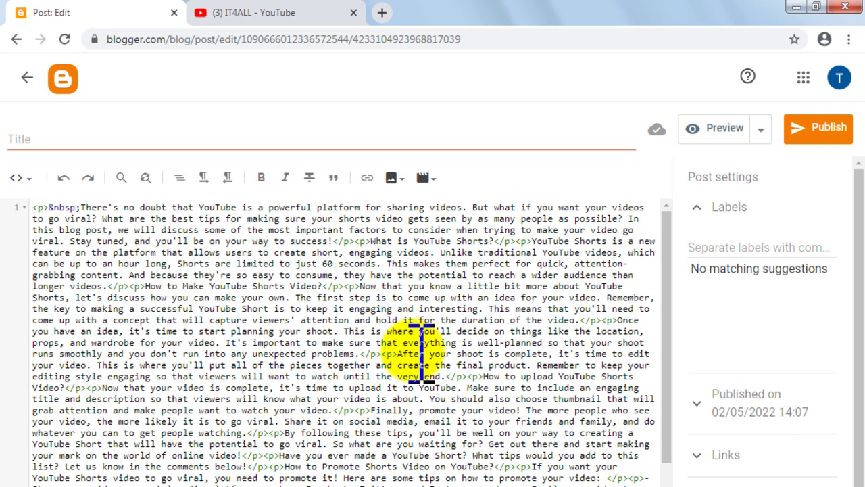
pyautogui.click(19, 178)
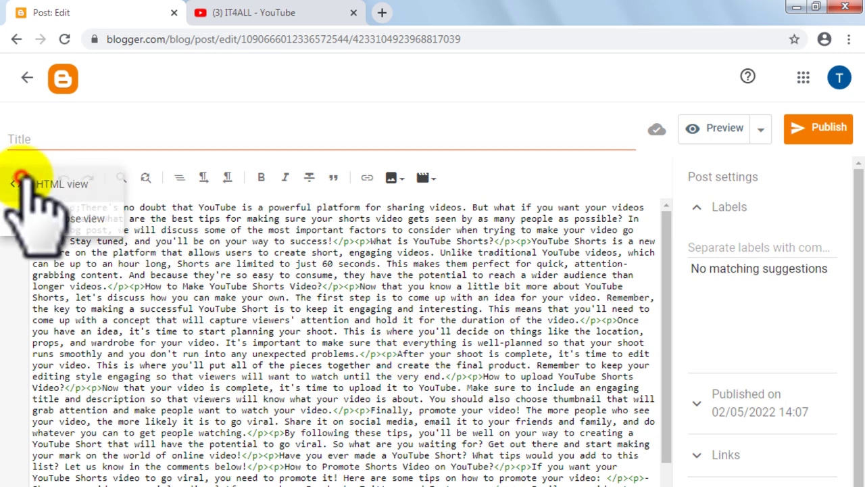
pyautogui.click(80, 218)
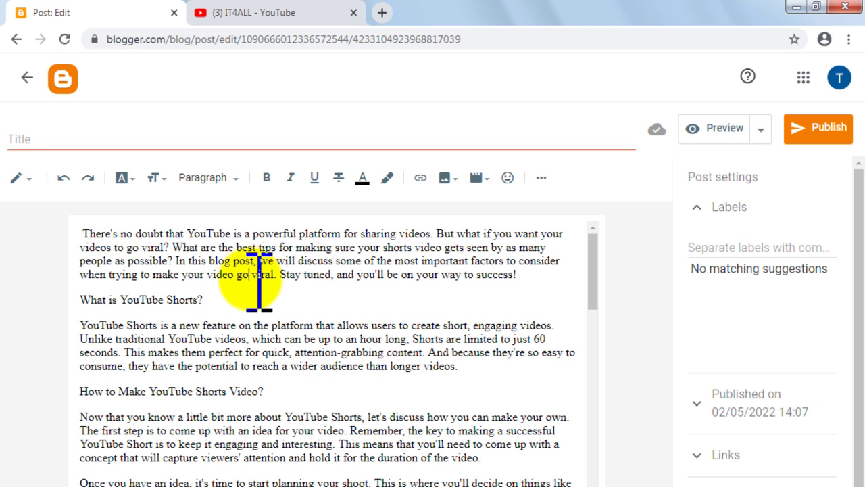
# Set the font of the whole article to Arial and check the text throughout the post
pyautogui.hotkey('ctrl', 'a')
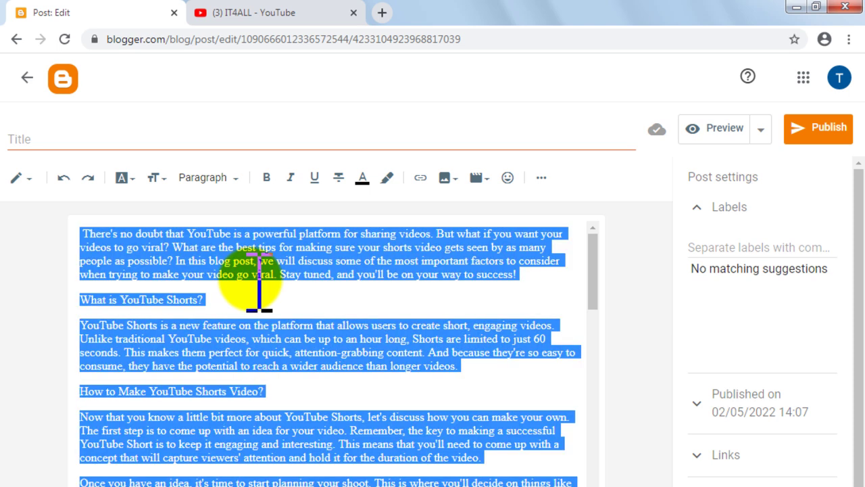
pyautogui.click(131, 174)
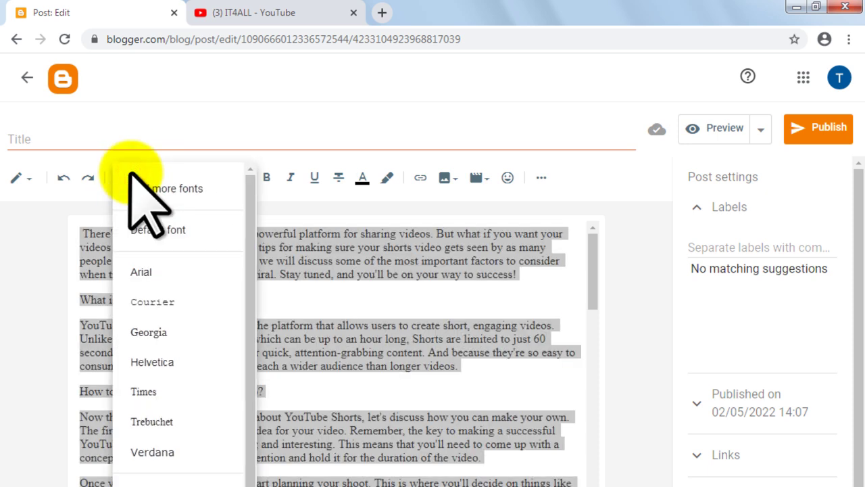
pyautogui.click(139, 271)
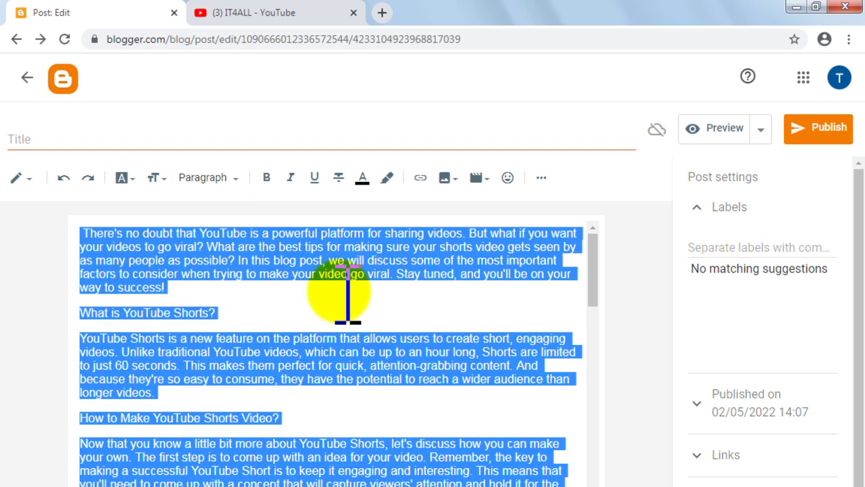
pyautogui.scroll(-8, 348, 298)
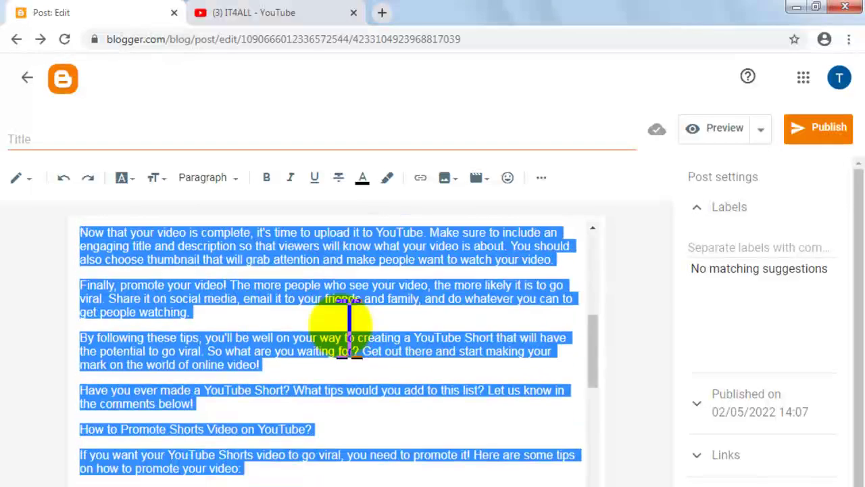
pyautogui.click(349, 330)
pyautogui.scroll(-8, 349, 329)
pyautogui.scroll(10, 348, 330)
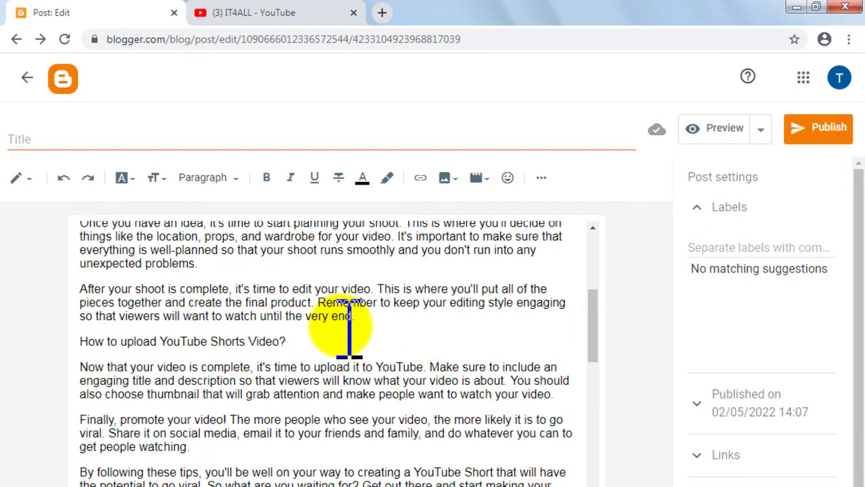
pyautogui.scroll(5, 349, 330)
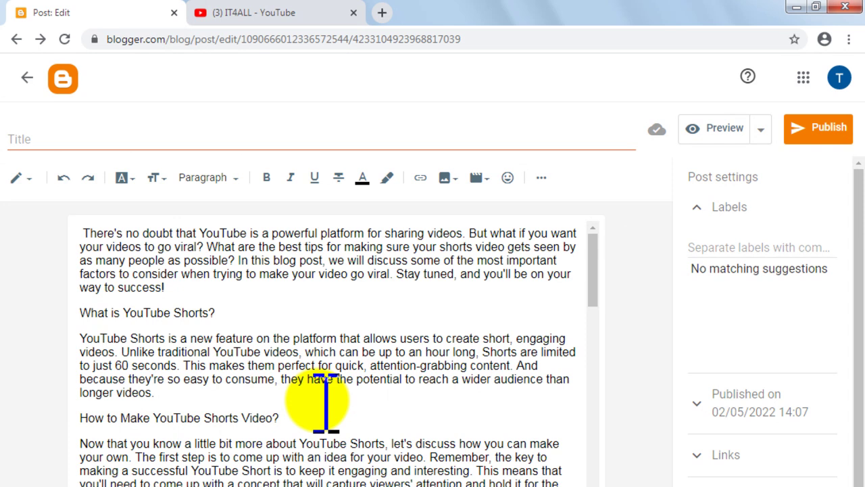
pyautogui.moveTo(81, 233); pyautogui.dragTo(363, 272)
pyautogui.click(363, 272)
pyautogui.moveTo(419, 286); pyautogui.dragTo(315, 233)
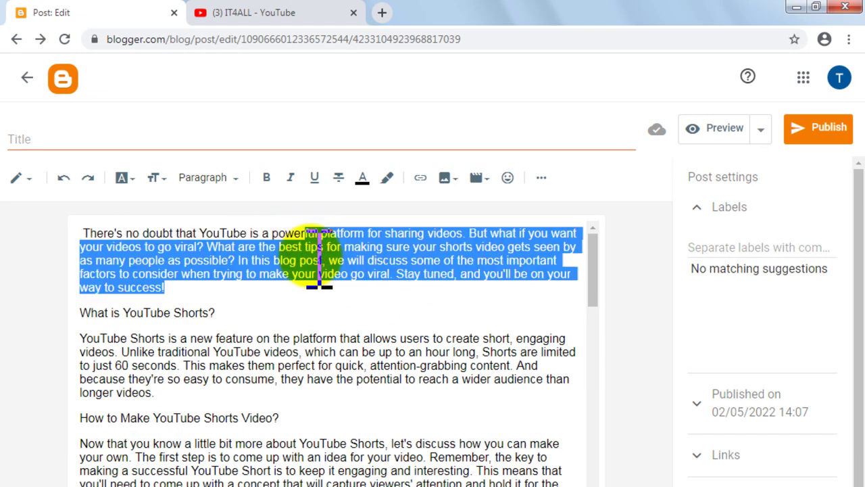
pyautogui.click(319, 259)
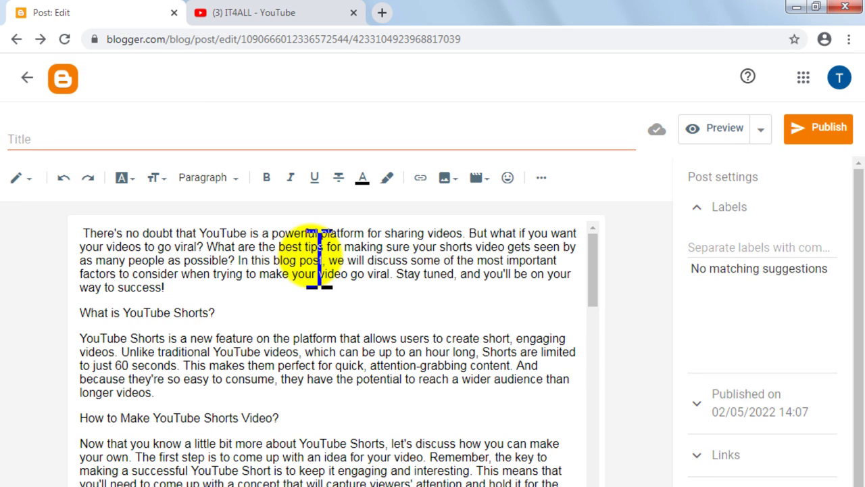
# Copy the entire article from the post, paste it into a new Microsoft Word document and check its opening paragraph
pyautogui.hotkey('ctrl', 'a')
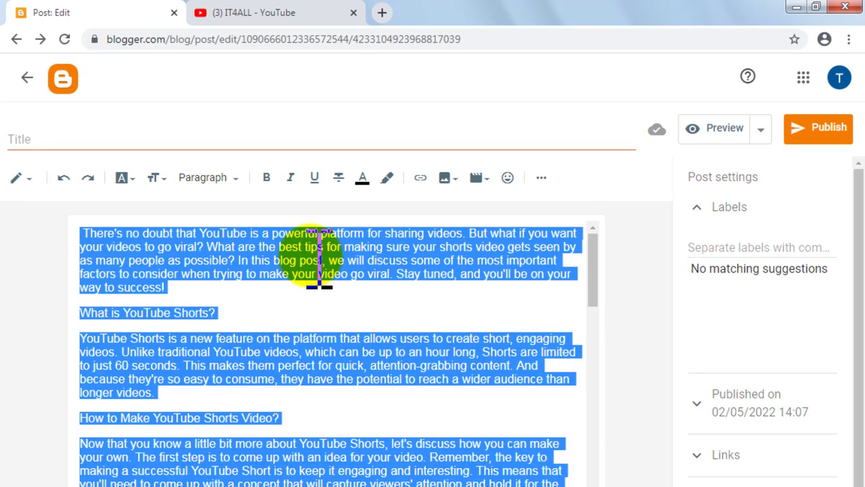
pyautogui.press('super')
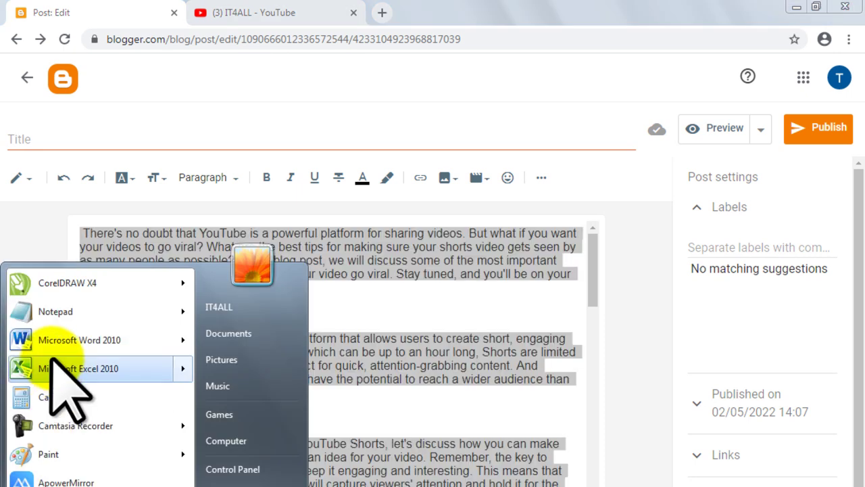
pyautogui.click(61, 334)
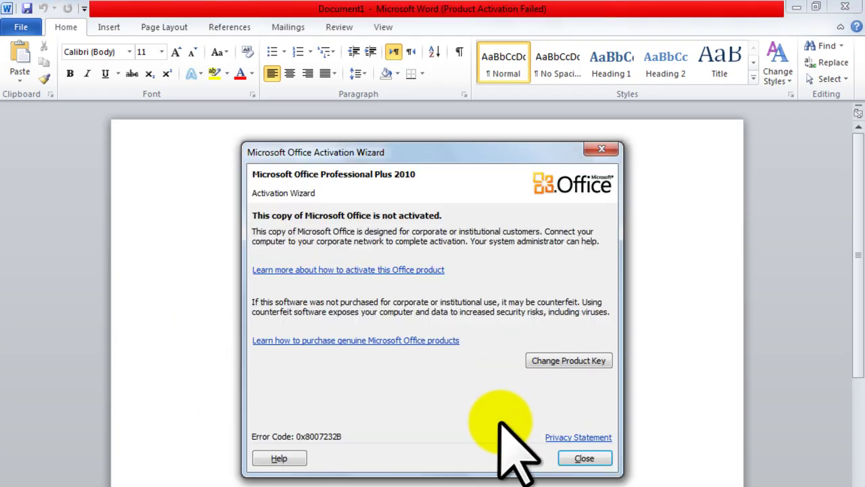
pyautogui.click(581, 458)
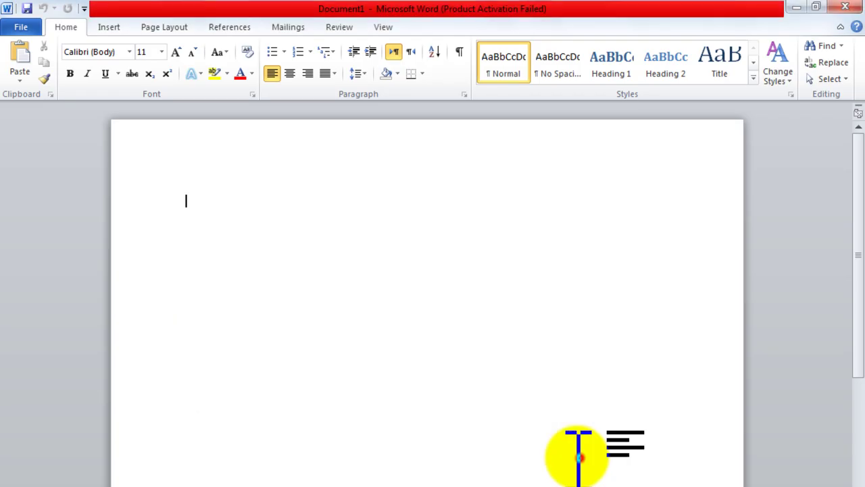
pyautogui.hotkey('ctrl', 'v')
pyautogui.scroll(20, 510, 419)
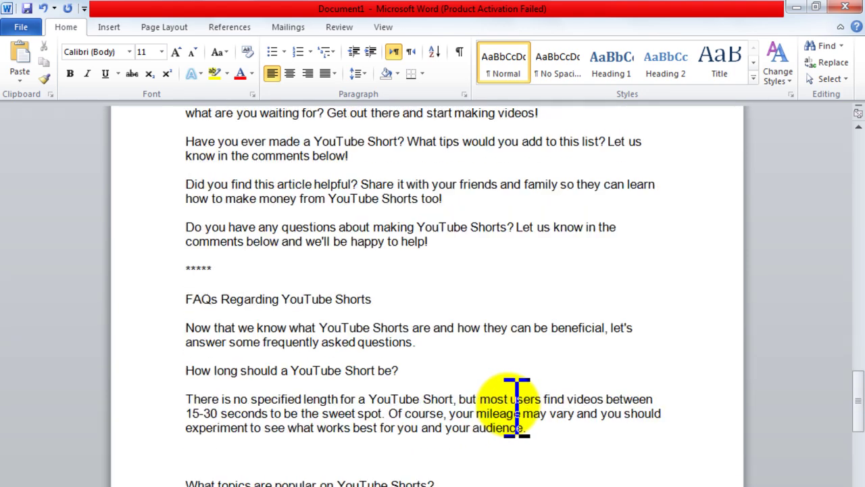
pyautogui.scroll(15, 514, 393)
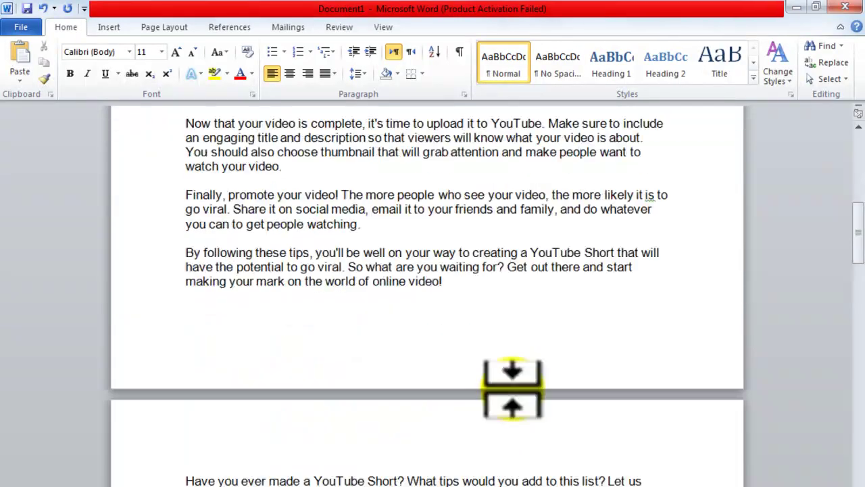
pyautogui.moveTo(191, 201); pyautogui.dragTo(388, 237)
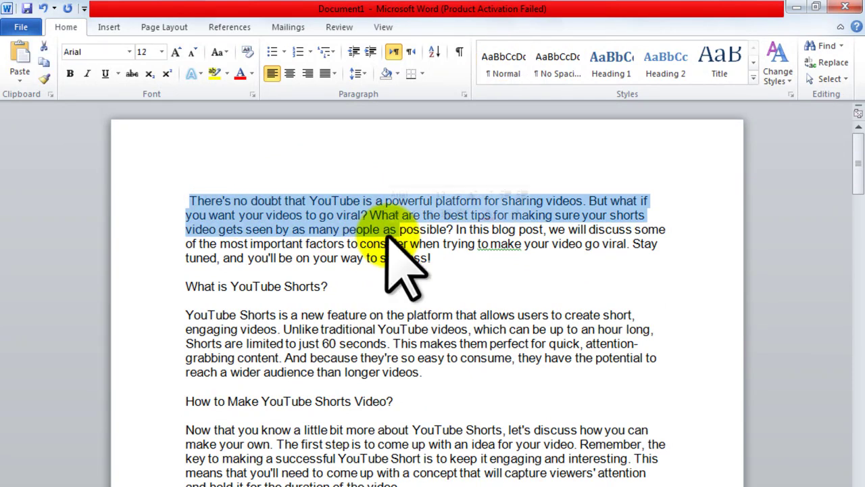
# Set the line spacing of the whole article to 1.5 lines in the Word document
pyautogui.hotkey('ctrl', 'a')
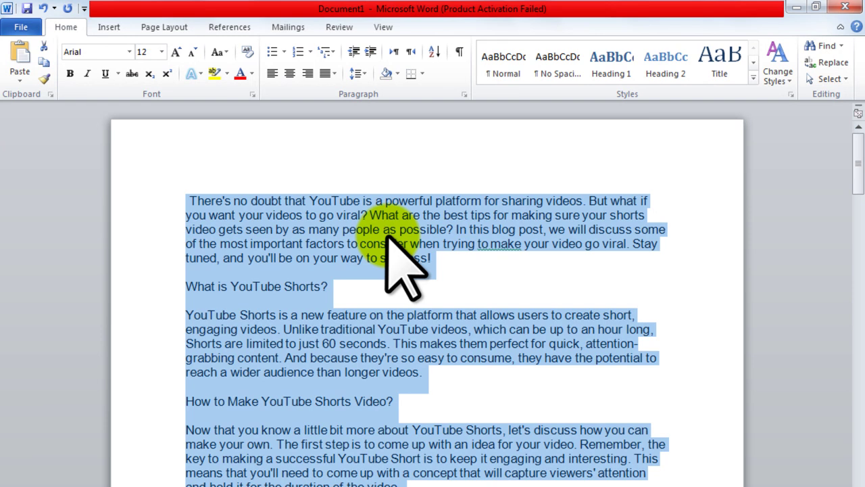
pyautogui.hotkey('ctrl', '5')
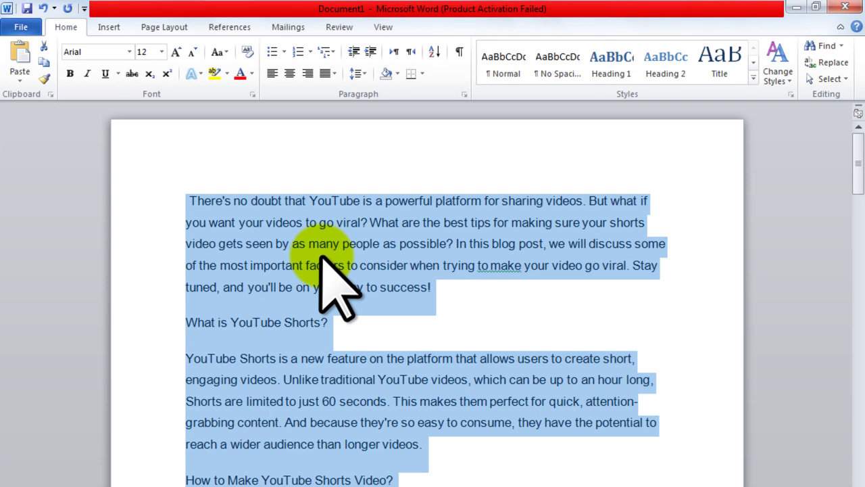
pyautogui.scroll(-3, 321, 257)
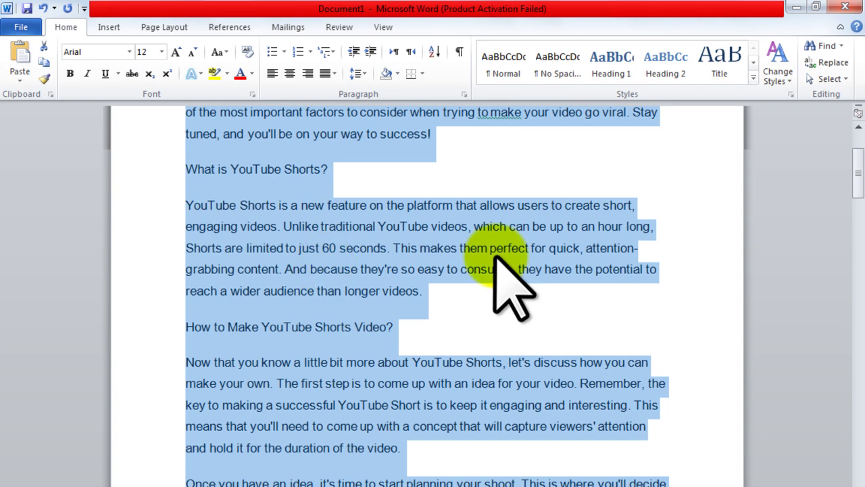
pyautogui.scroll(3, 499, 270)
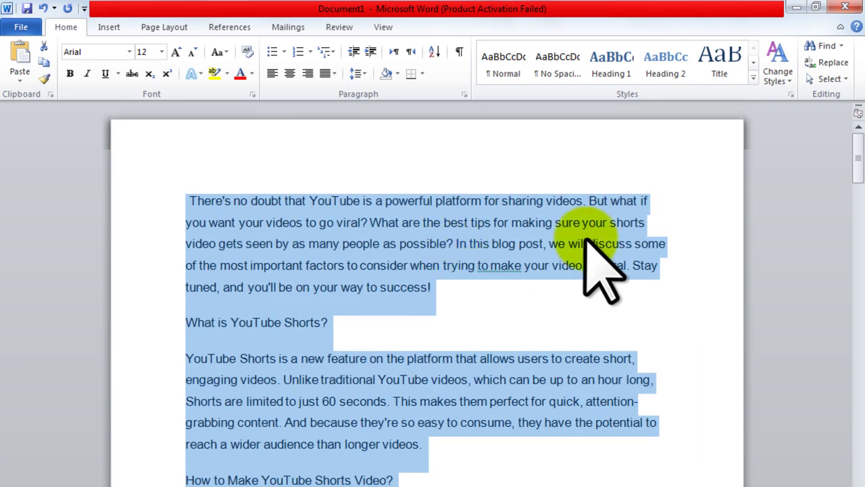
# Justify the text of the entire article and check how the paragraphs align
pyautogui.click(656, 204)
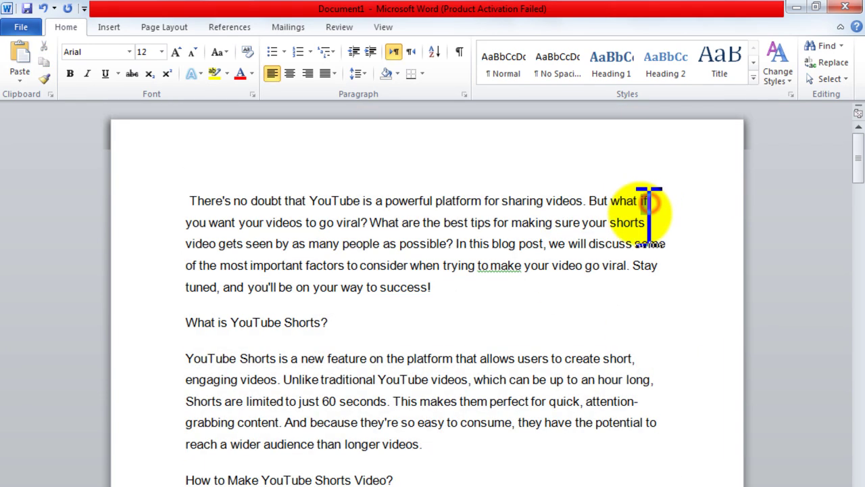
pyautogui.moveTo(647, 198); pyautogui.dragTo(643, 251)
pyautogui.moveTo(678, 274); pyautogui.dragTo(590, 201)
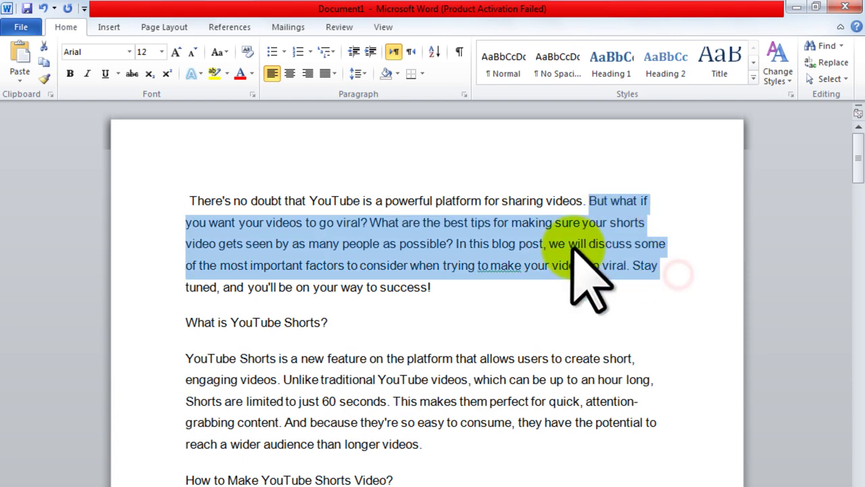
pyautogui.click(537, 270)
pyautogui.hotkey('ctrl', 'a')
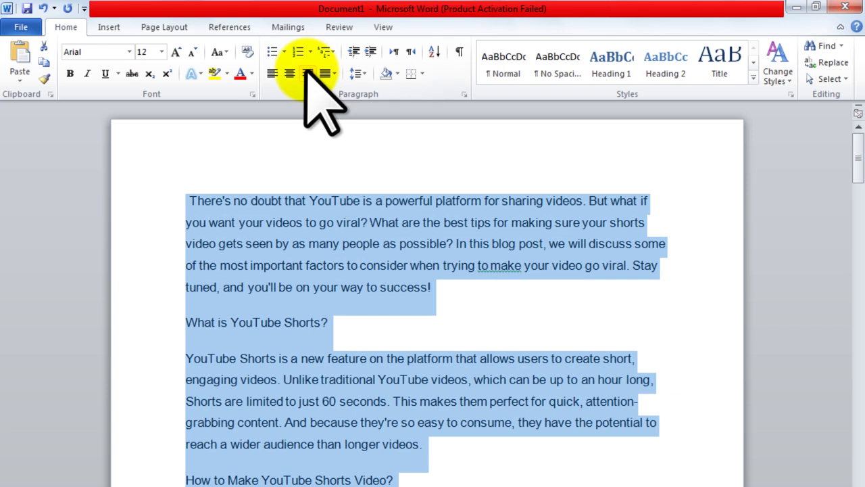
pyautogui.click(332, 73)
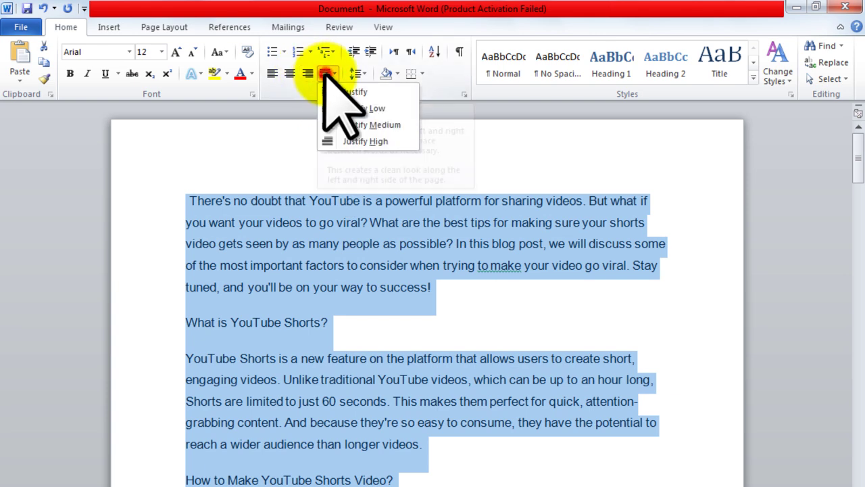
pyautogui.click(355, 91)
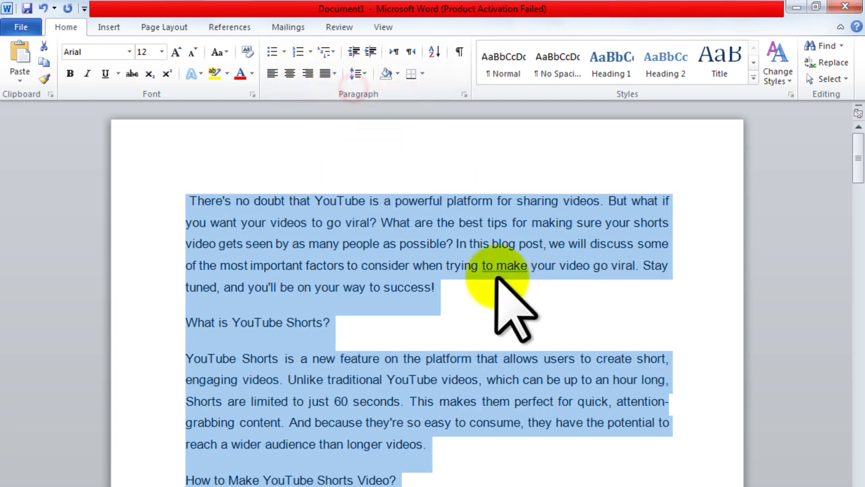
pyautogui.click(507, 277)
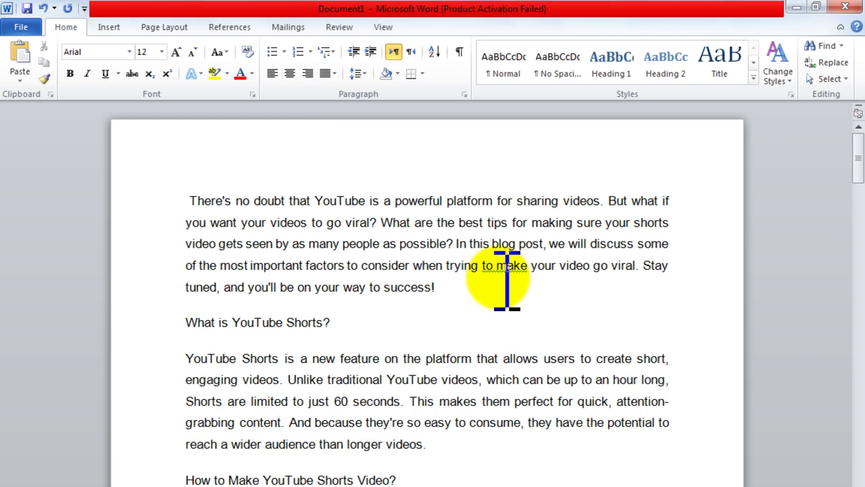
pyautogui.scroll(-10, 440, 396)
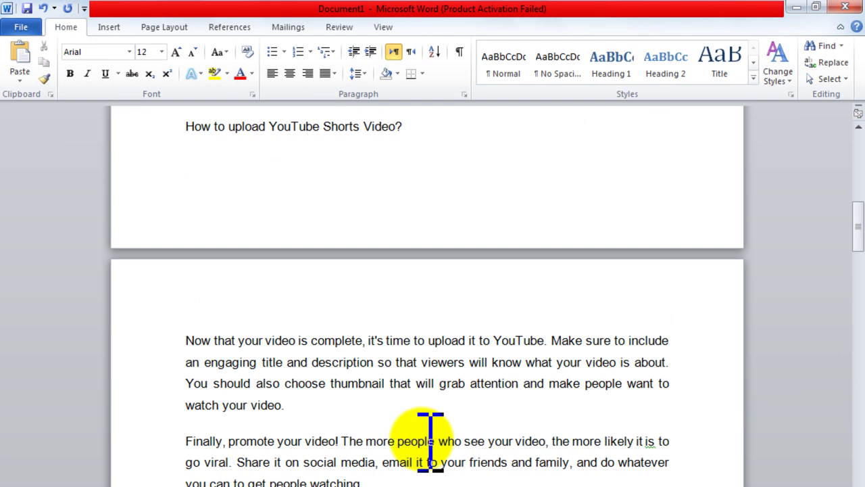
# Copy the whole formatted article from Word and replace the existing body of the Blogger post with it
pyautogui.hotkey('ctrl', 'a')
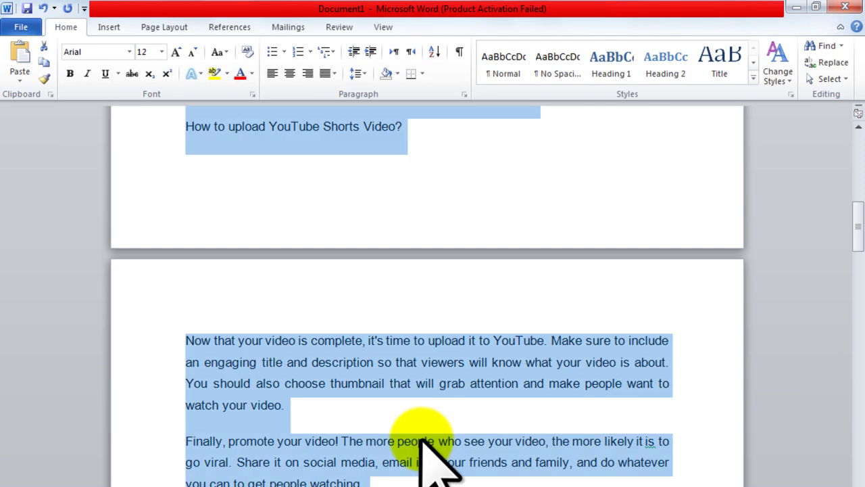
pyautogui.rightClick(384, 384)
pyautogui.click(421, 165)
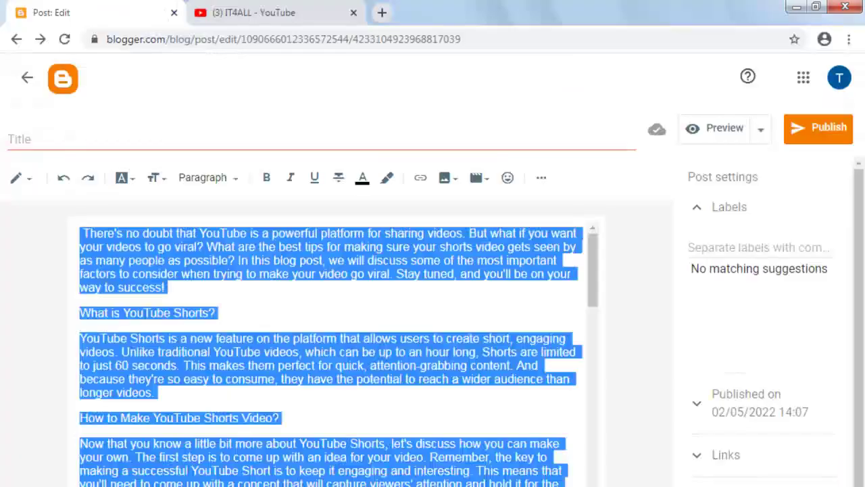
pyautogui.click(265, 386)
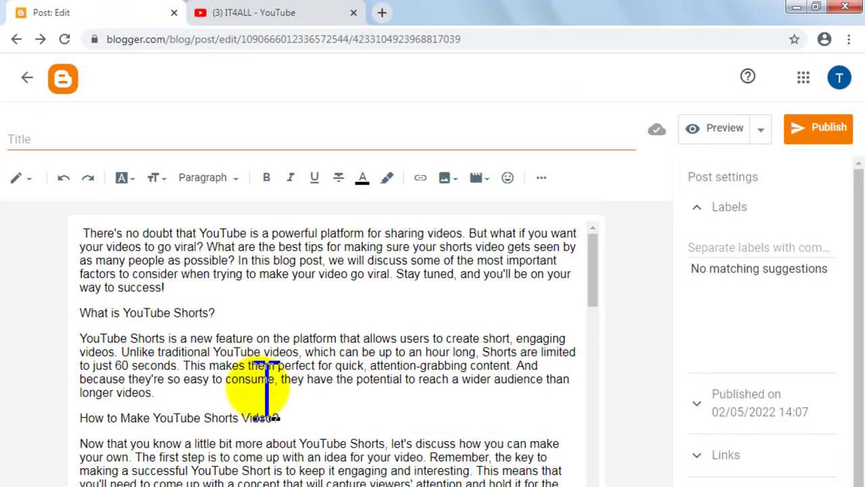
pyautogui.hotkey('ctrl', 'a')
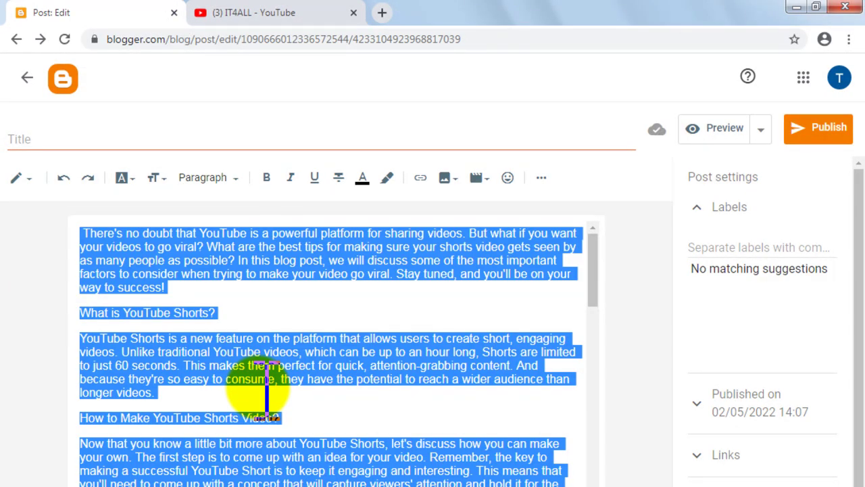
pyautogui.press('BackSpace')
pyautogui.hotkey('ctrl', 'v')
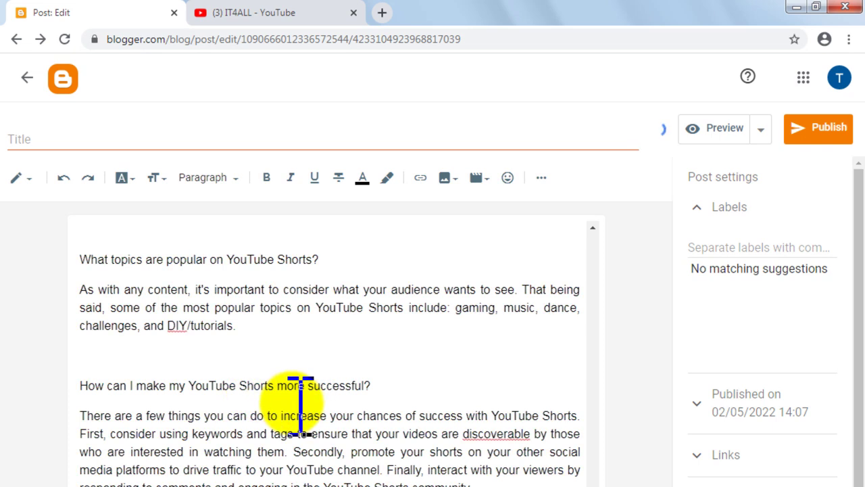
# Look through the pasted post and remove the stray space before "There's no doubt" in the opening paragraph
pyautogui.scroll(-10, 298, 406)
pyautogui.scroll(3, 301, 399)
pyautogui.scroll(10, 301, 395)
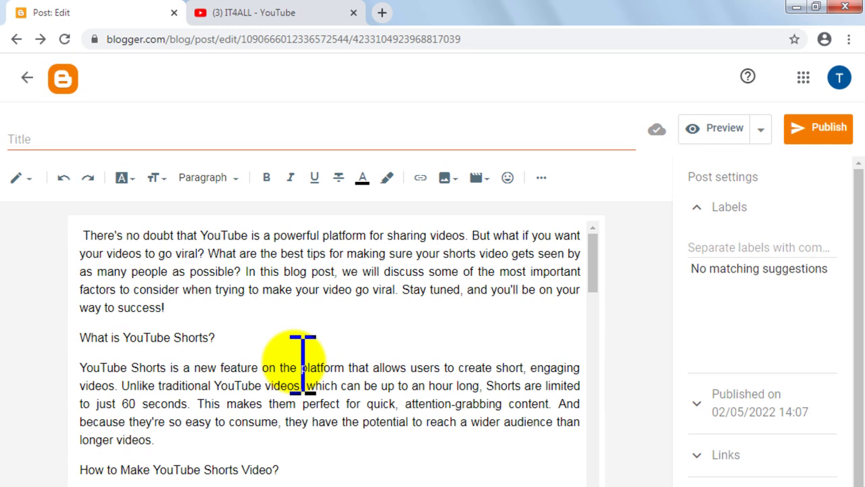
pyautogui.click(83, 238)
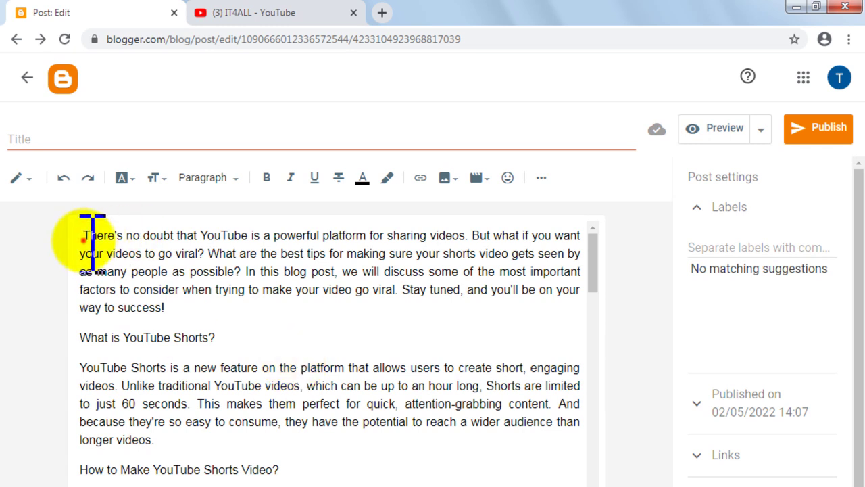
pyautogui.press('BackSpace')
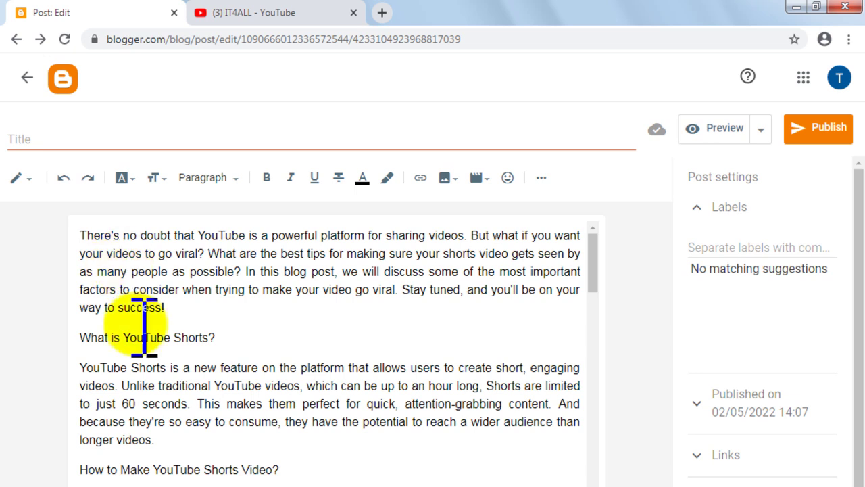
# Apply the Major heading style to the line "What is YouTube Shorts?"
pyautogui.moveTo(226, 338); pyautogui.dragTo(93, 342)
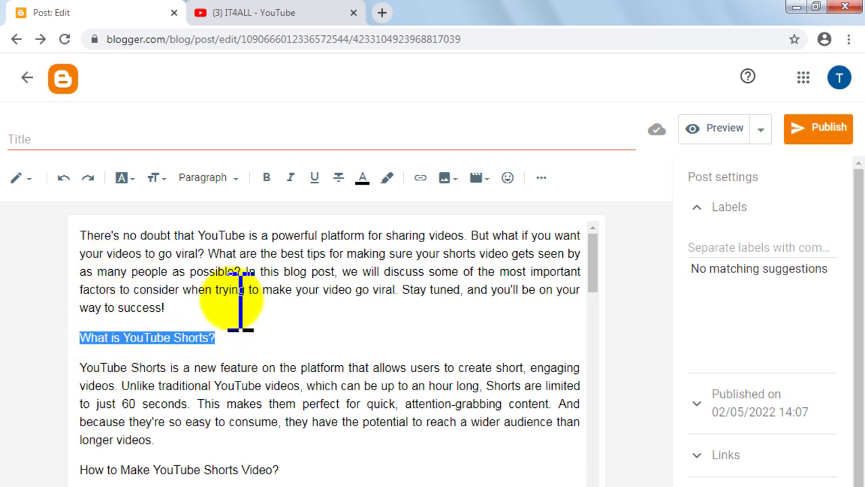
pyautogui.click(238, 178)
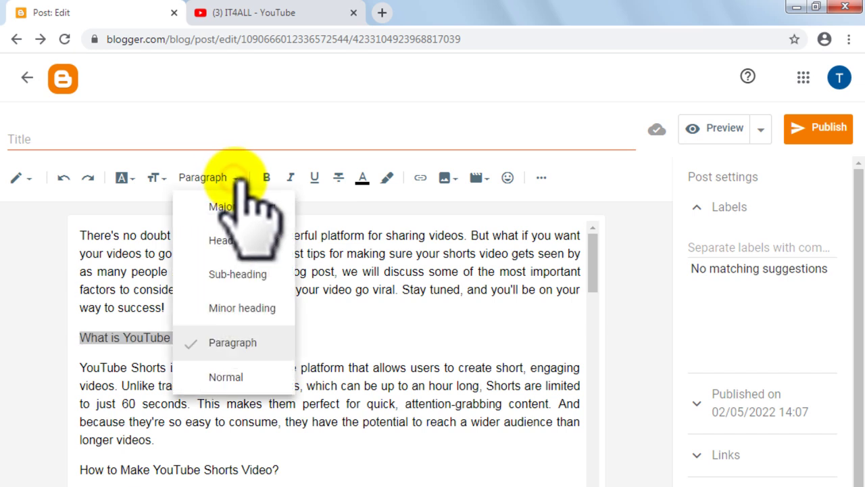
pyautogui.click(235, 215)
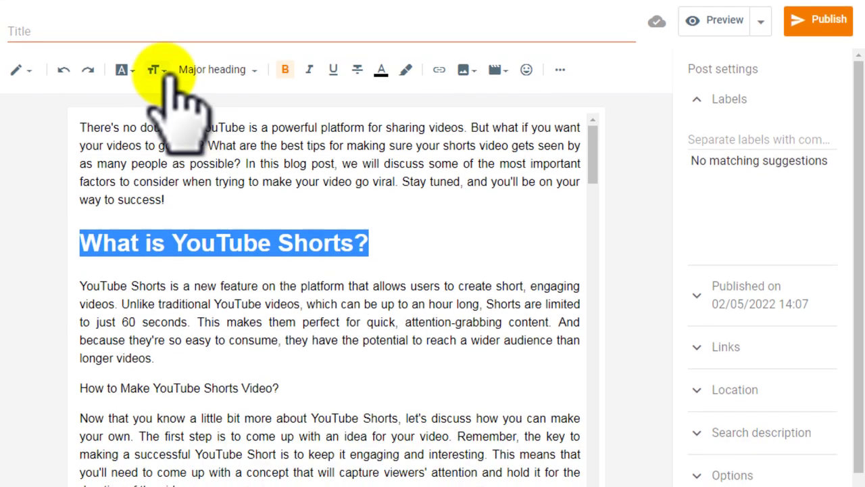
# Set the "What is YouTube Shorts?" heading to the Arial Black font in Large size
pyautogui.click(161, 72)
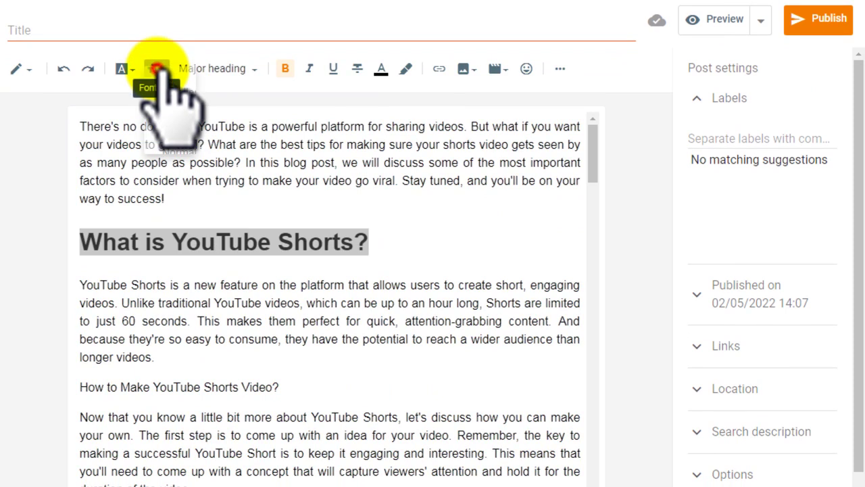
pyautogui.click(122, 69)
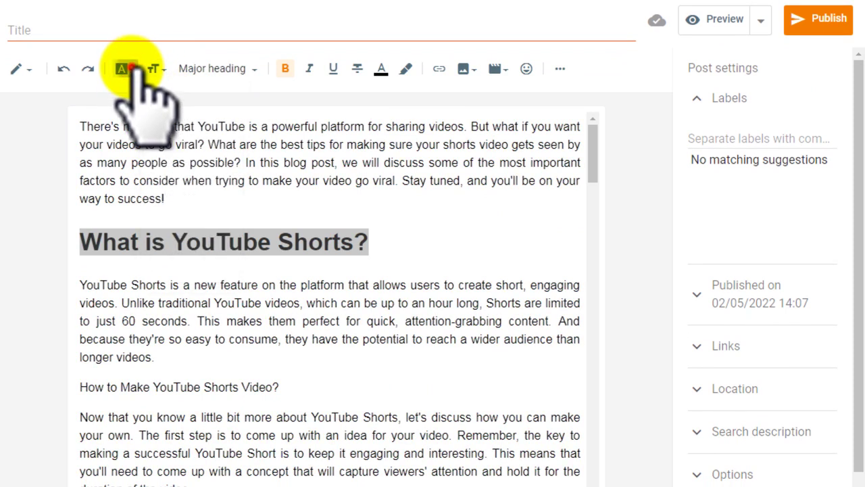
pyautogui.click(121, 68)
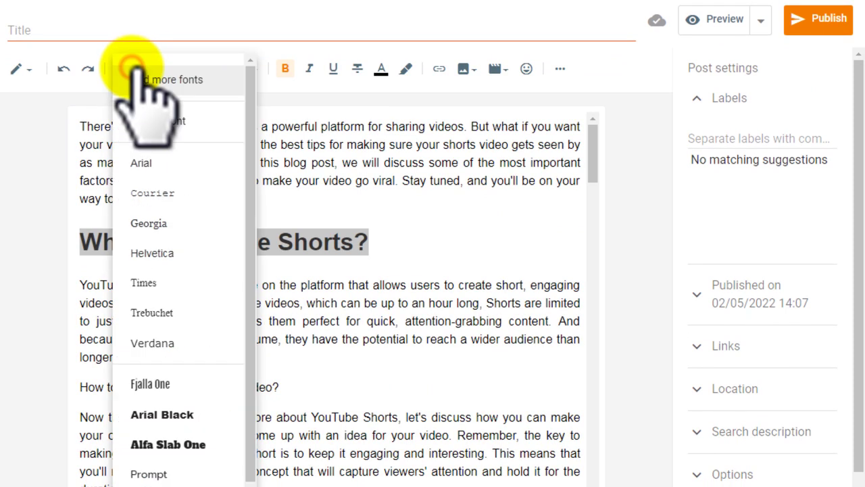
pyautogui.click(184, 413)
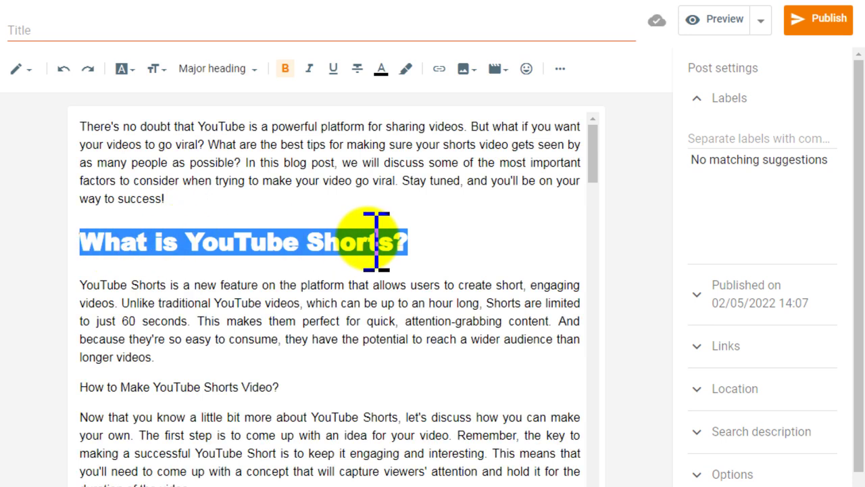
pyautogui.click(157, 68)
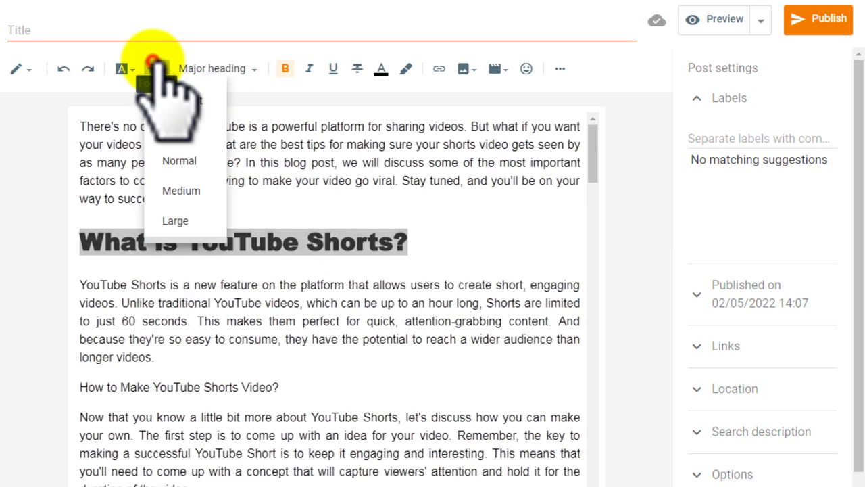
pyautogui.click(177, 223)
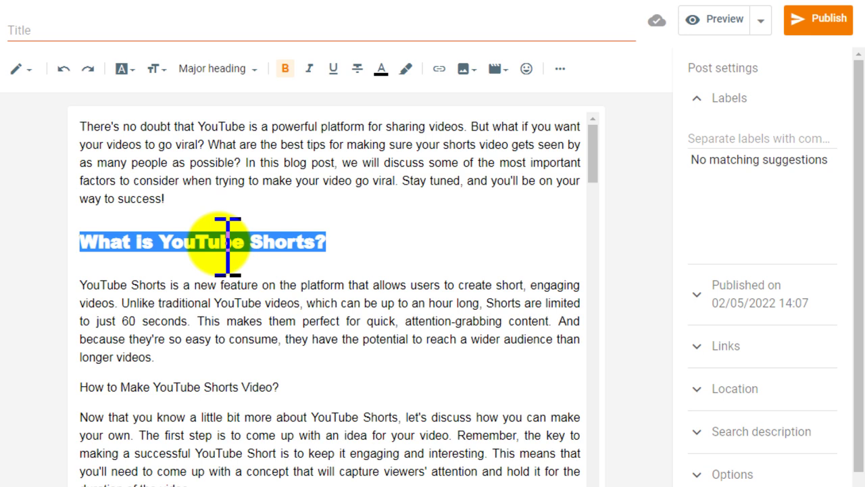
pyautogui.click(219, 244)
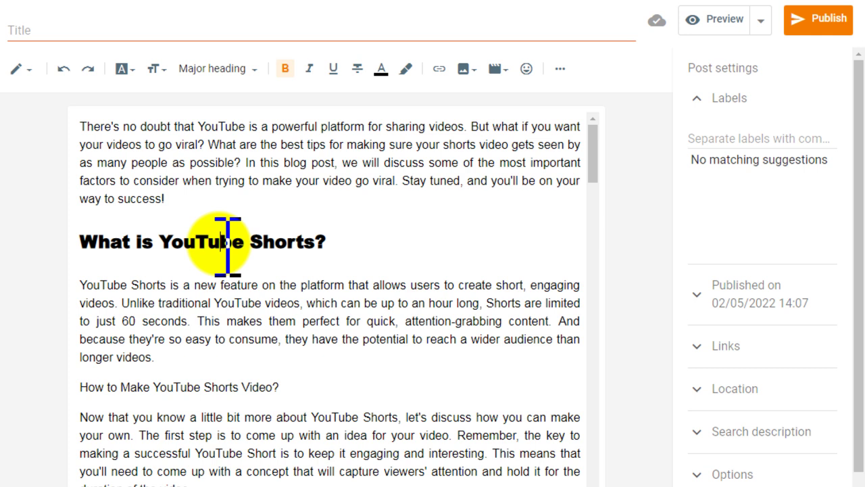
# Format the line "How to Make YouTube Shorts Video?" with the Heading style in Arial Black at Large size
pyautogui.moveTo(290, 389); pyautogui.dragTo(81, 386)
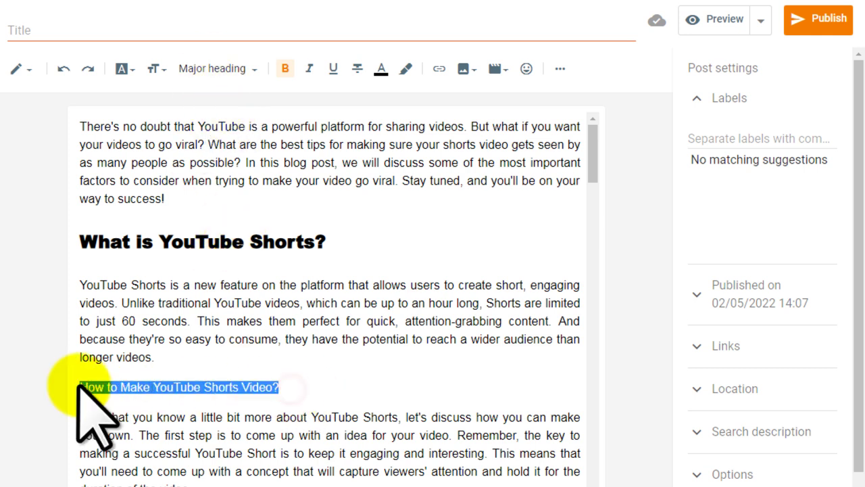
pyautogui.click(211, 69)
pyautogui.click(247, 134)
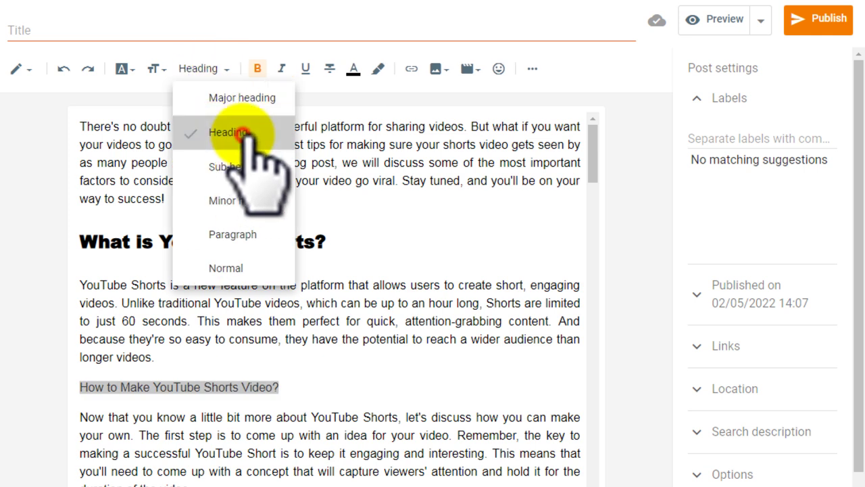
pyautogui.click(121, 69)
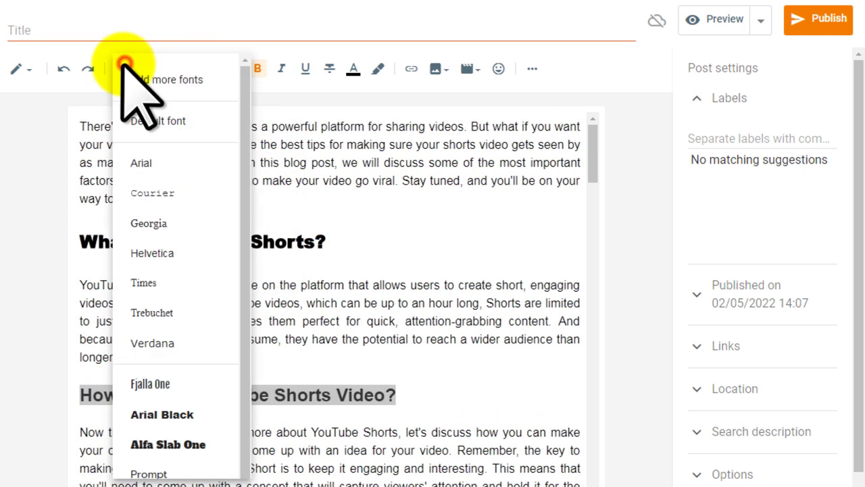
pyautogui.click(184, 414)
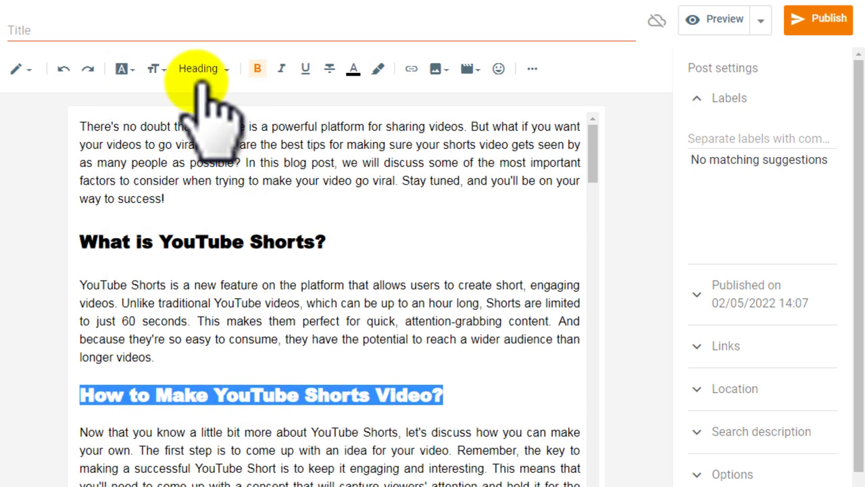
pyautogui.click(154, 68)
pyautogui.click(184, 223)
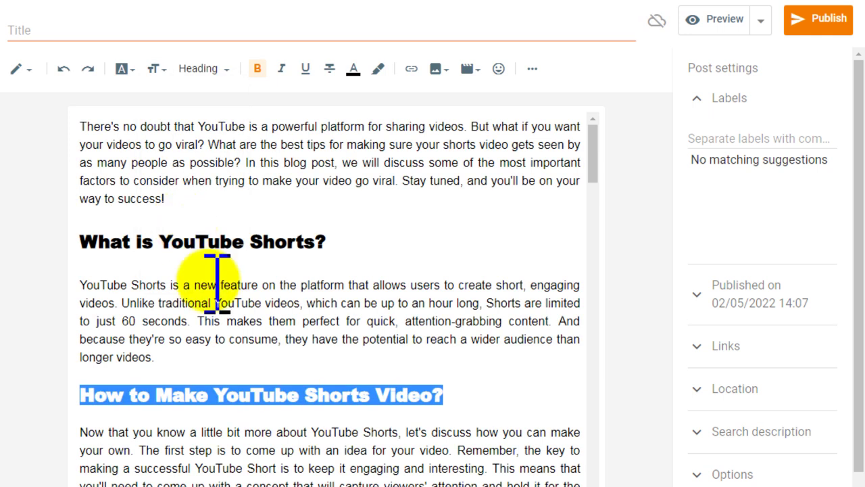
# Format the line "How to upload YouTube Shorts Video?" with the Heading style in Arial Black at Large size
pyautogui.scroll(-4, 252, 297)
pyautogui.scroll(-1, 251, 297)
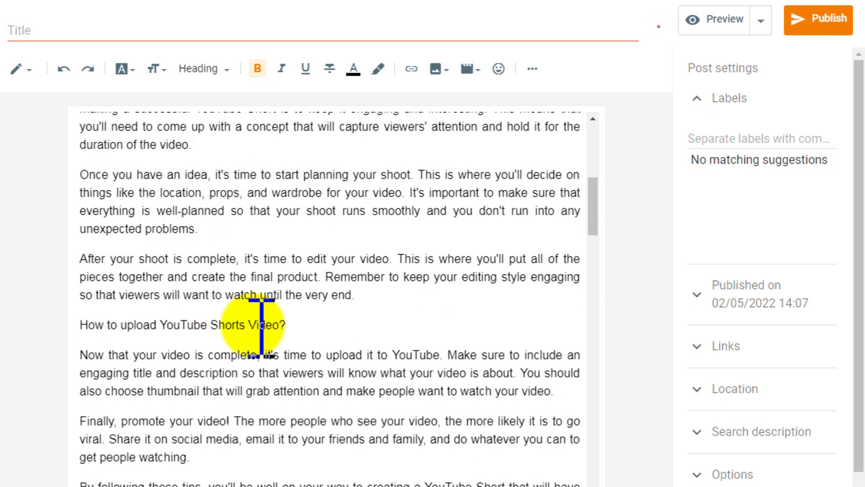
pyautogui.moveTo(94, 305); pyautogui.dragTo(147, 305)
pyautogui.moveTo(296, 308); pyautogui.dragTo(69, 309)
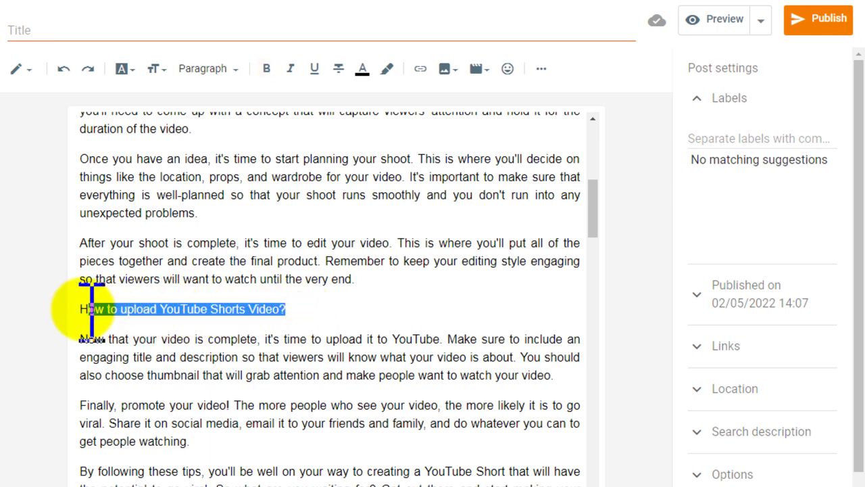
pyautogui.click(201, 68)
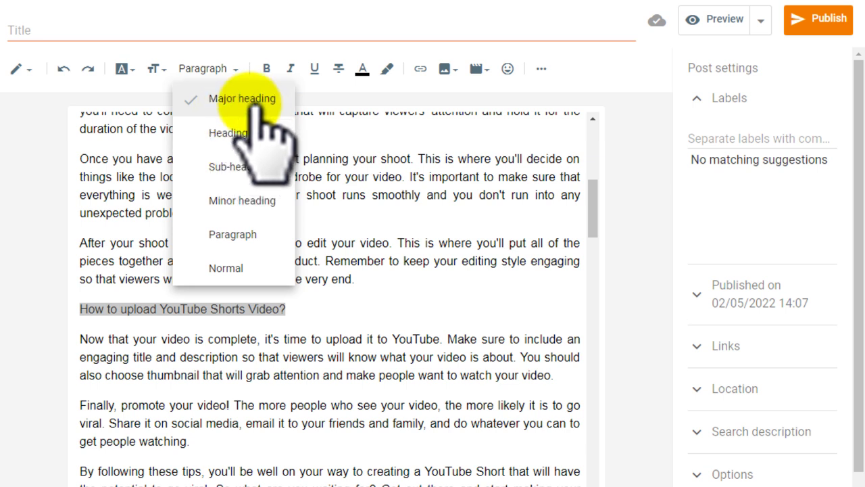
pyautogui.click(237, 130)
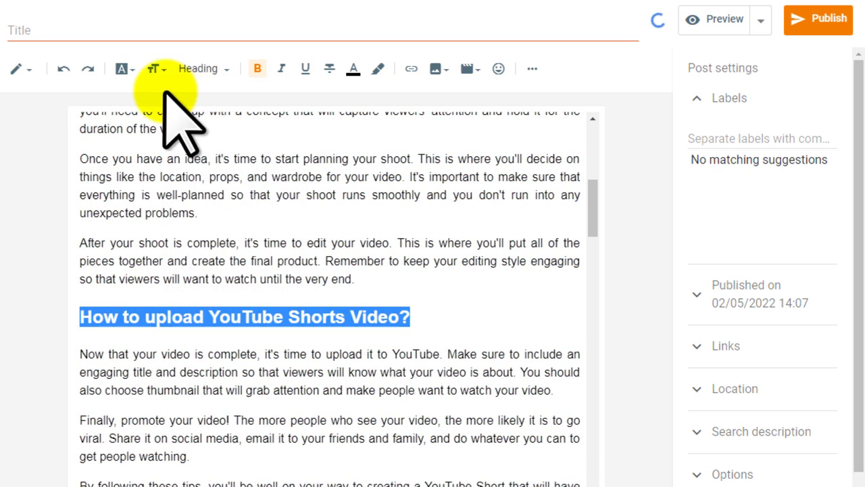
pyautogui.click(124, 69)
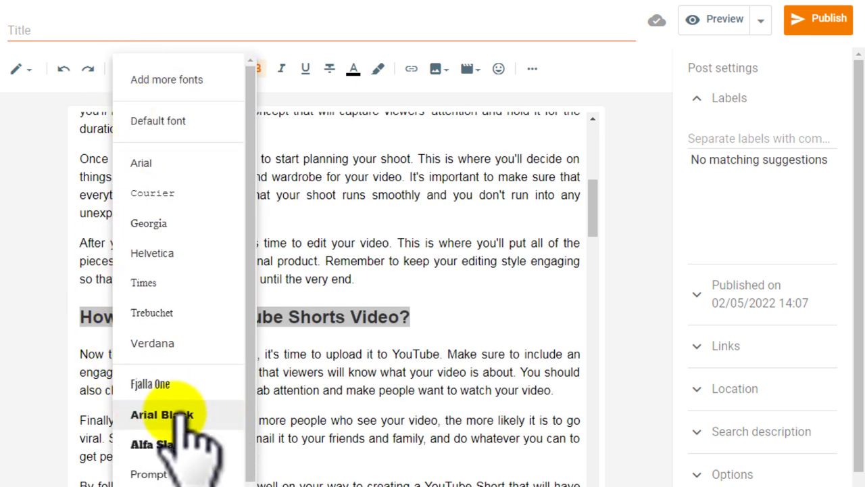
pyautogui.click(180, 415)
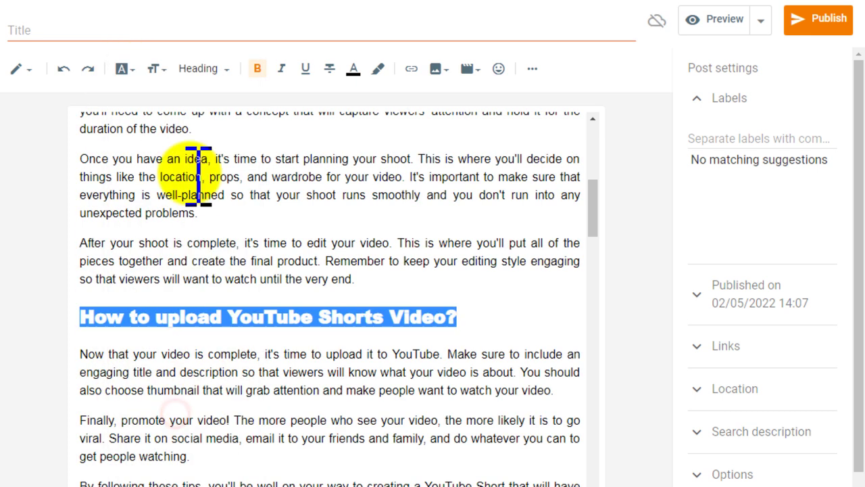
pyautogui.click(153, 68)
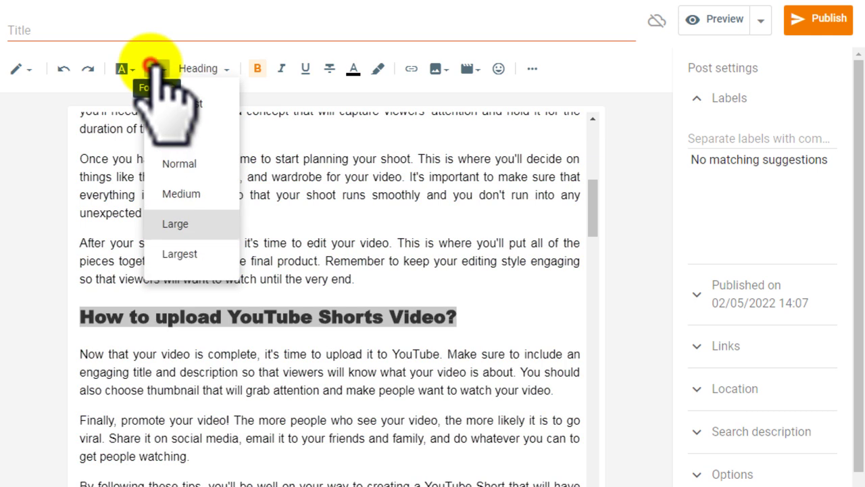
pyautogui.click(178, 223)
pyautogui.click(232, 318)
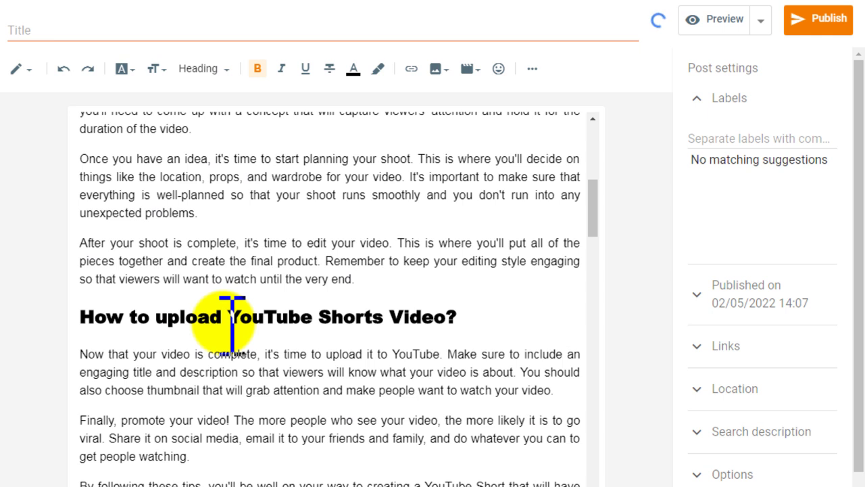
# Open the selection of additional fonts and search it for "arial black"
pyautogui.click(123, 69)
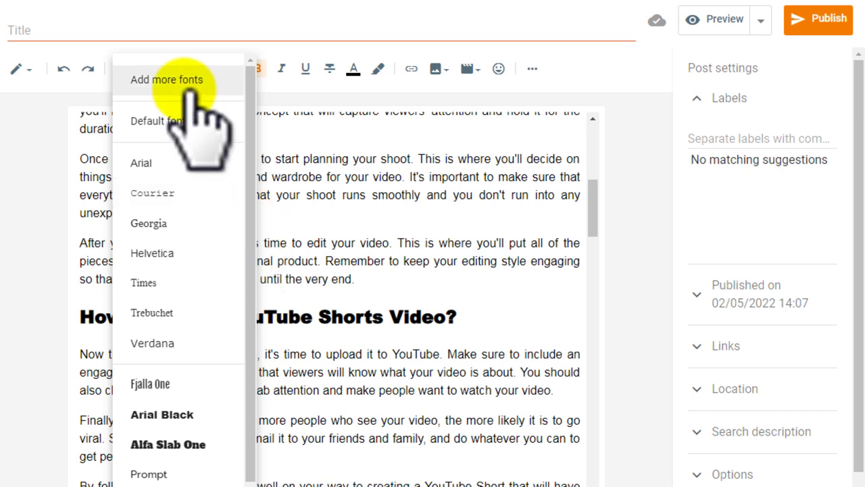
pyautogui.click(147, 80)
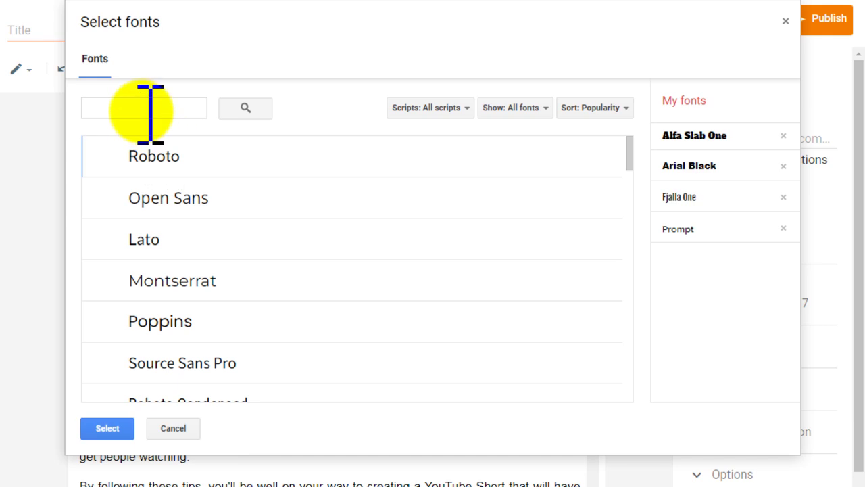
pyautogui.click(150, 108)
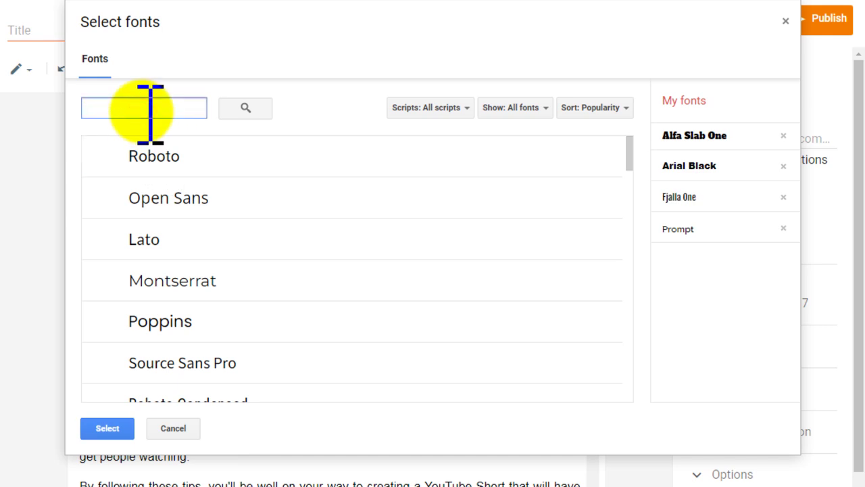
pyautogui.write('ai')
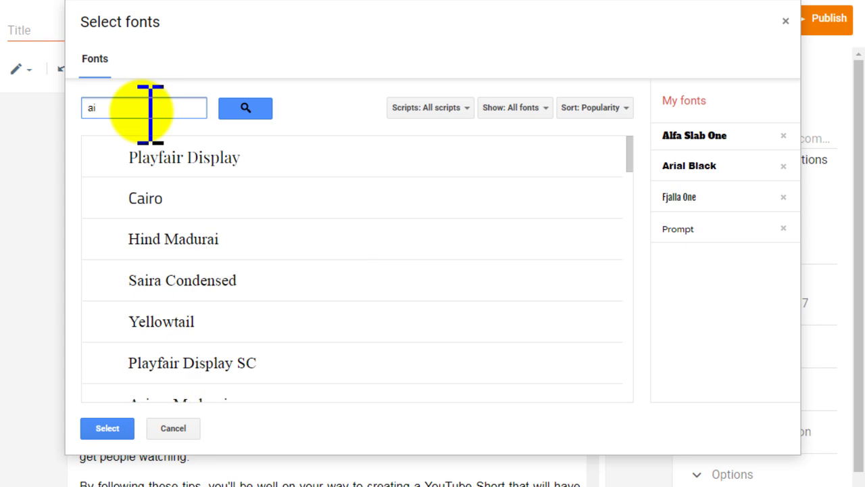
pyautogui.write('al black')
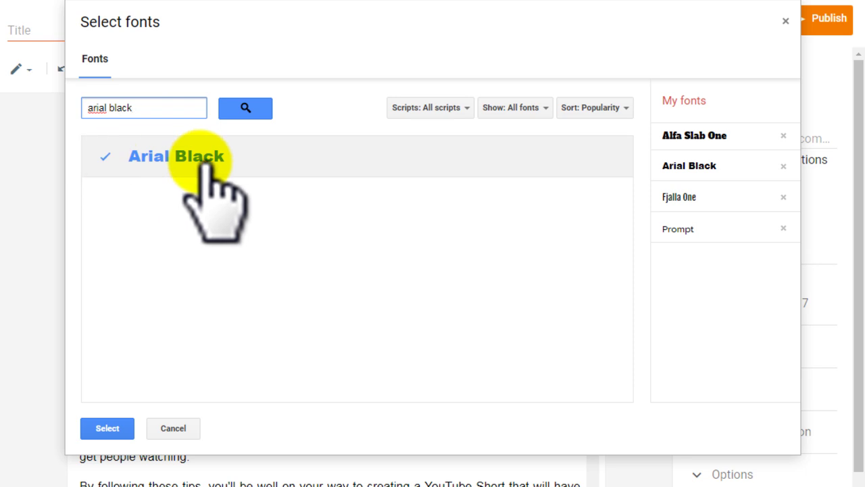
pyautogui.moveTo(143, 110); pyautogui.dragTo(95, 110)
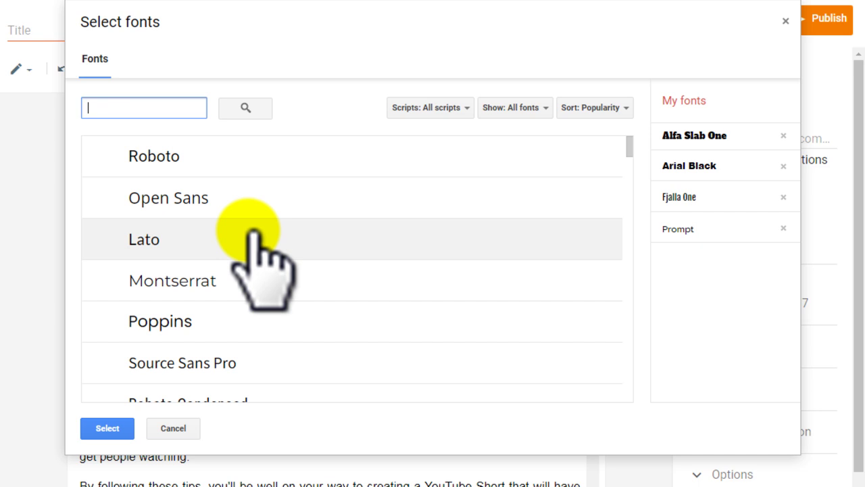
pyautogui.click(183, 321)
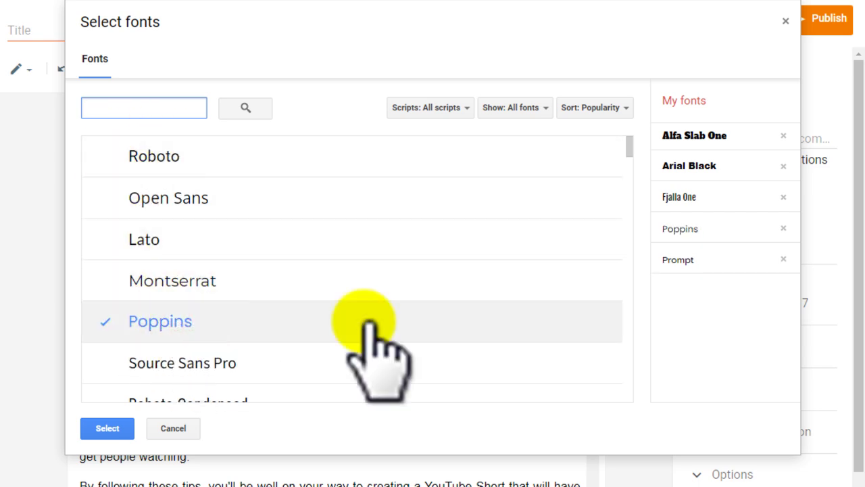
pyautogui.click(169, 428)
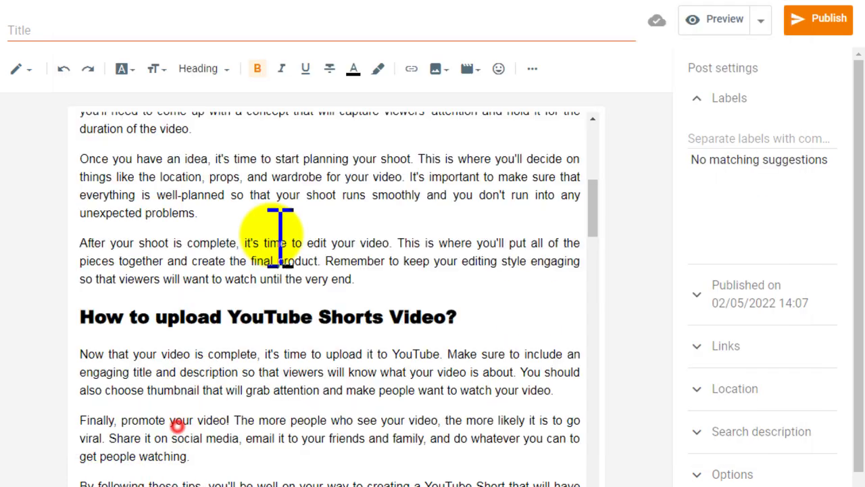
pyautogui.click(129, 65)
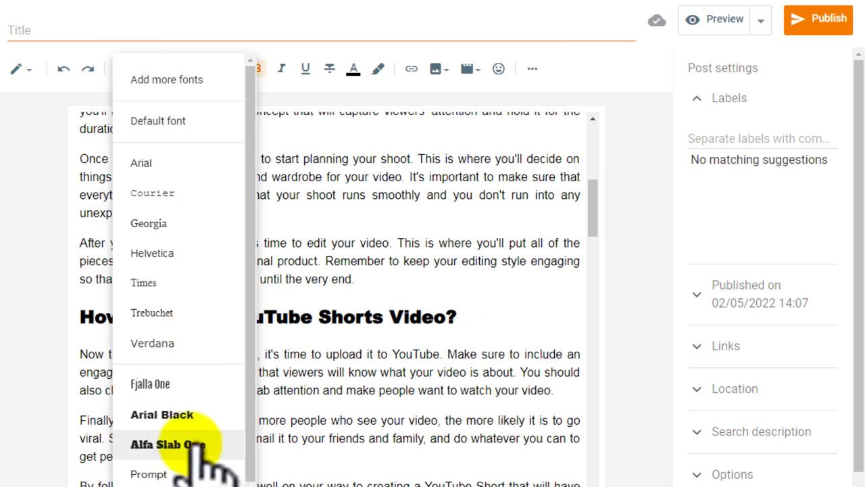
pyautogui.click(403, 329)
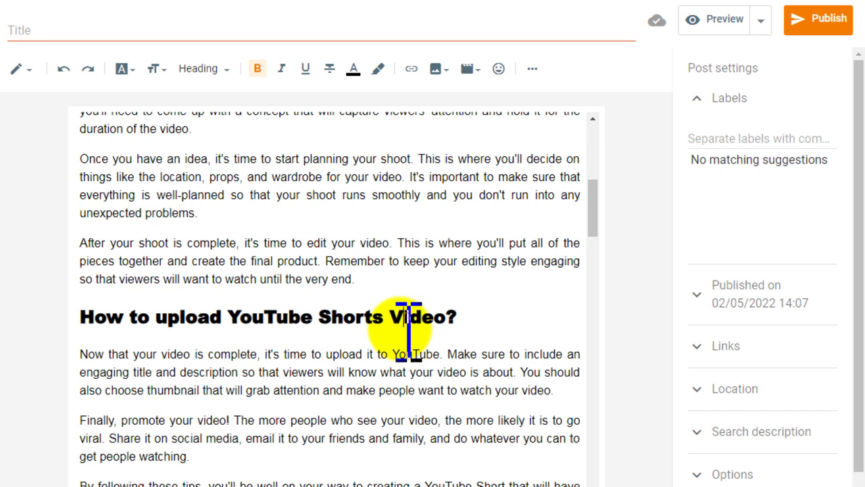
# Format the line "How to Promote Shorts Video on YouTube?" with the Heading style in Arial Black at Large size
pyautogui.scroll(-4, 232, 319)
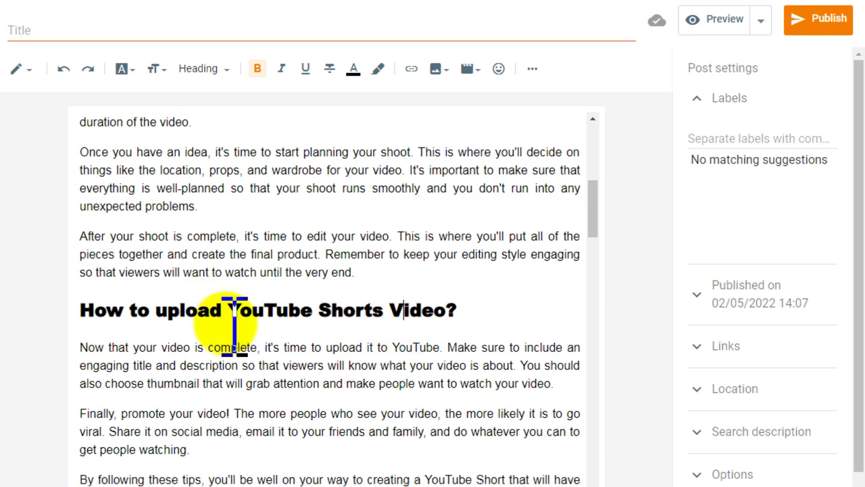
pyautogui.scroll(-1, 234, 321)
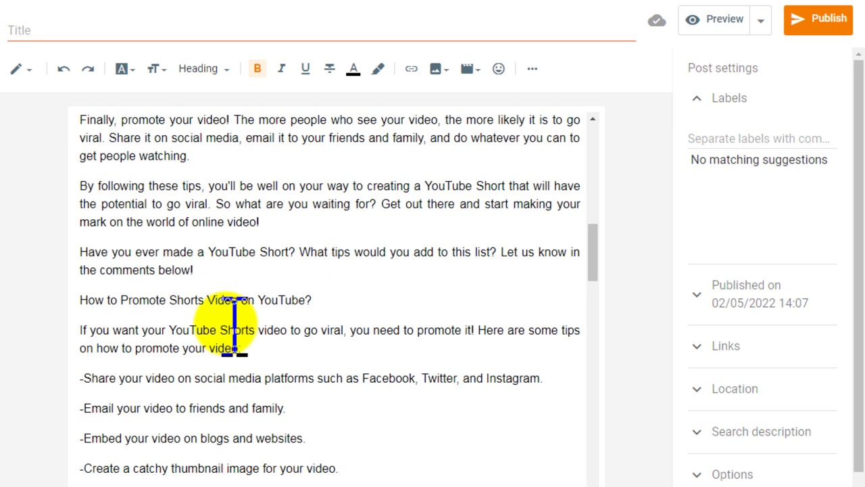
pyautogui.click(92, 299)
pyautogui.click(140, 299)
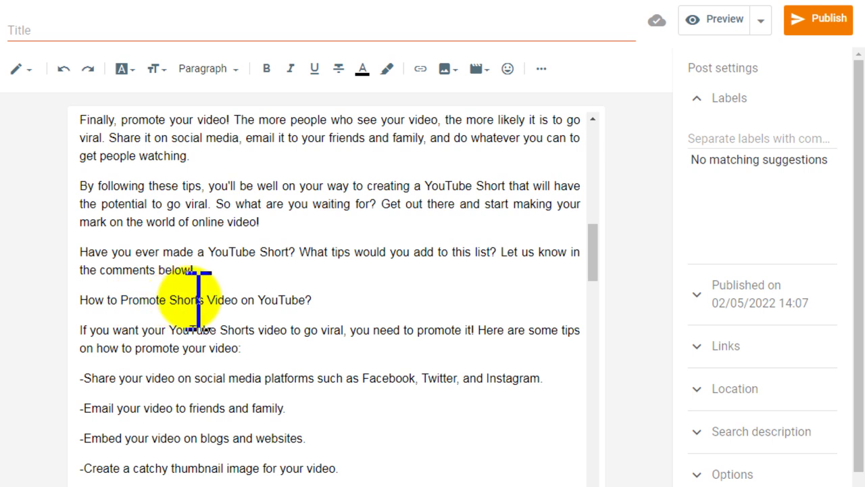
pyautogui.moveTo(312, 299); pyautogui.dragTo(85, 300)
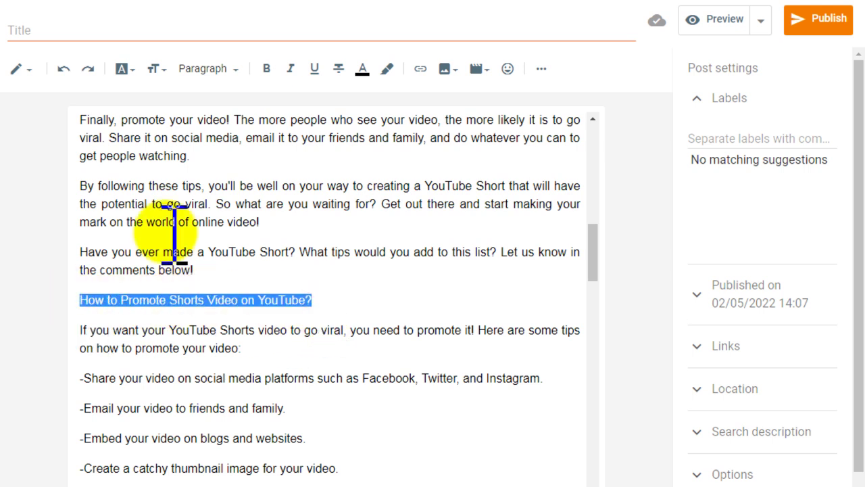
pyautogui.click(204, 70)
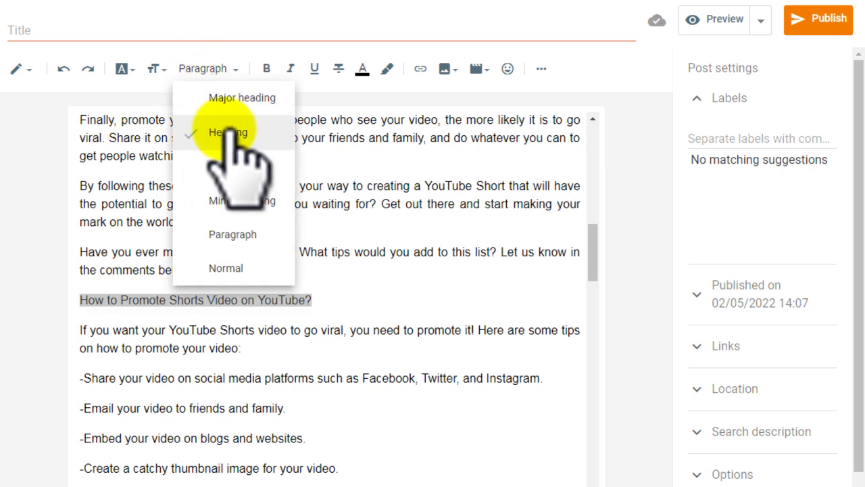
pyautogui.click(229, 132)
pyautogui.click(123, 69)
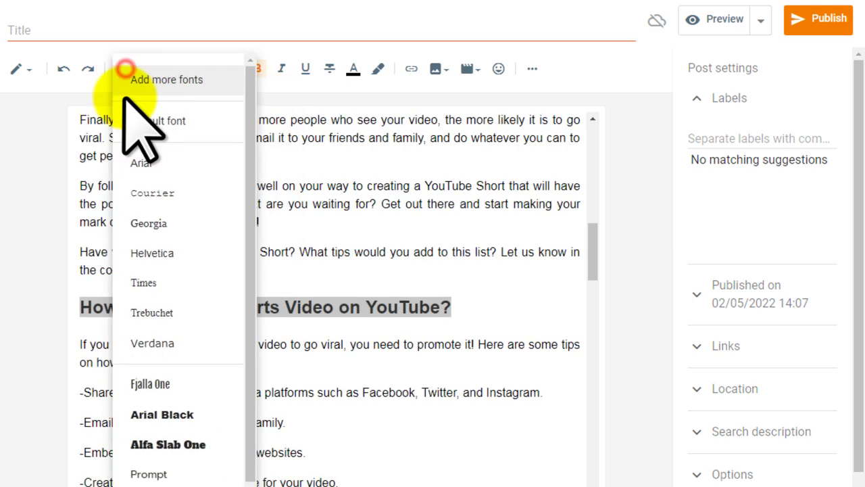
pyautogui.click(162, 414)
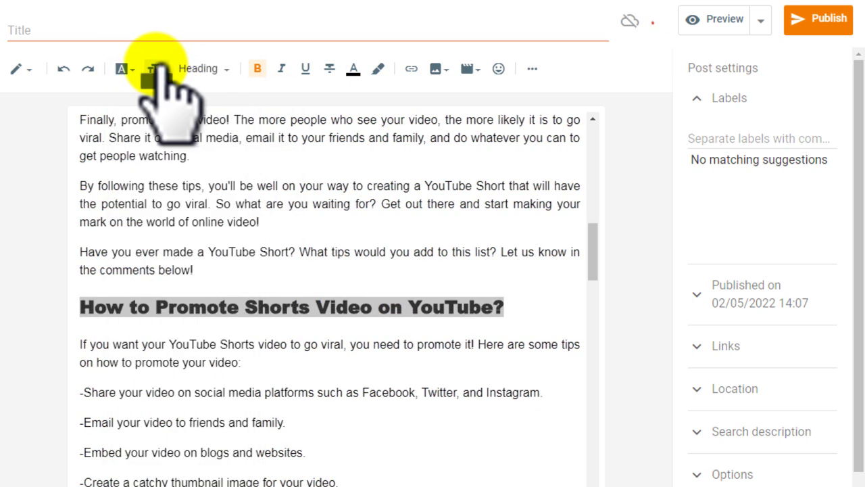
pyautogui.click(157, 69)
pyautogui.click(181, 223)
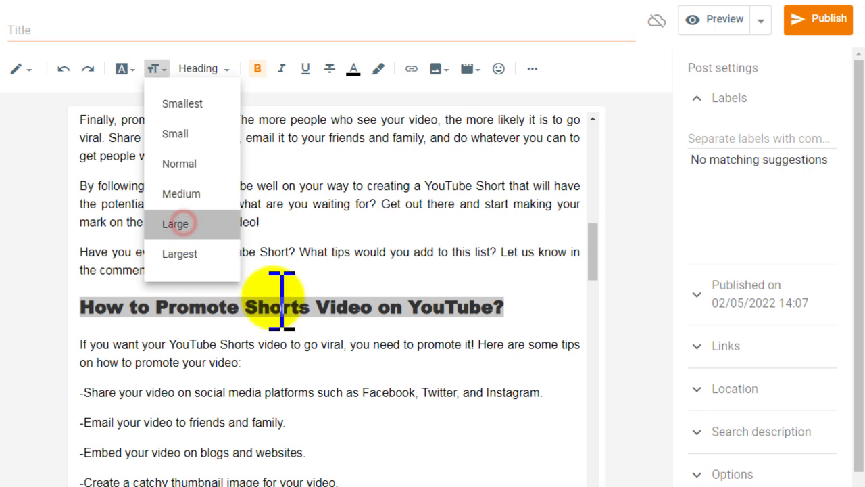
# Remove the leading hyphens from the five promotion tips under "How to Promote Shorts Video on YouTube?"
pyautogui.scroll(-1, 281, 307)
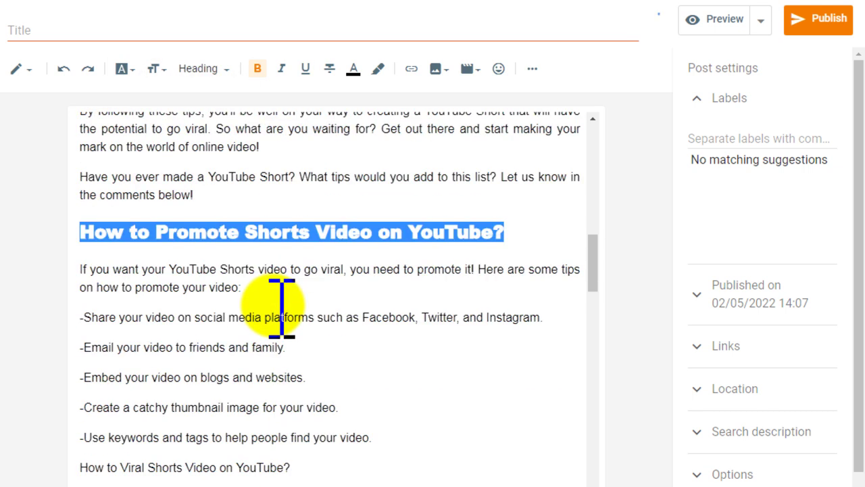
pyautogui.scroll(-1, 281, 305)
pyautogui.moveTo(89, 241); pyautogui.dragTo(297, 387)
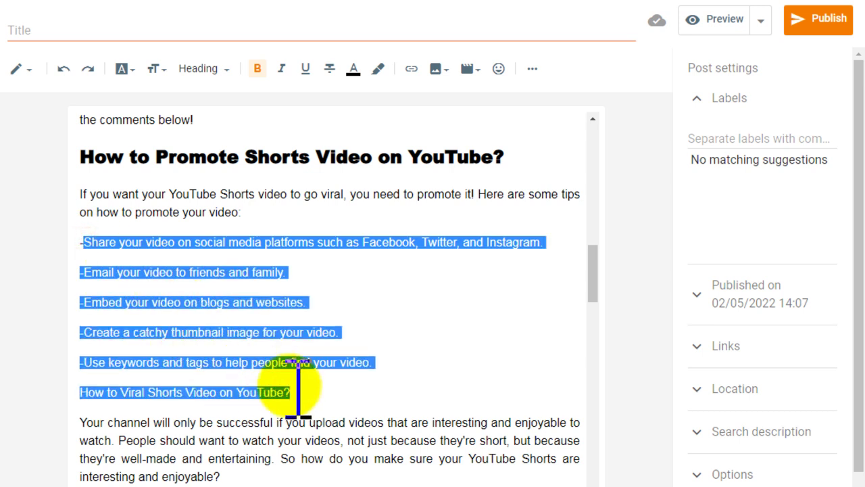
pyautogui.click(292, 382)
pyautogui.moveTo(374, 362); pyautogui.dragTo(83, 242)
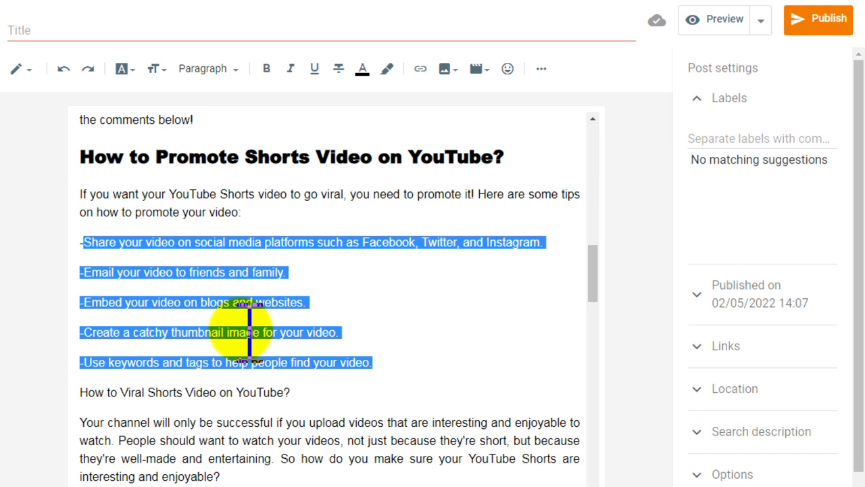
pyautogui.click(81, 243)
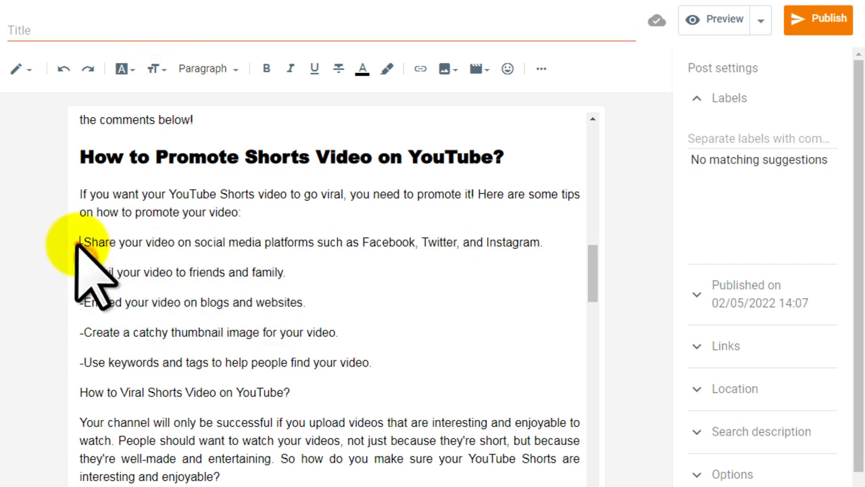
pyautogui.press('Delete')
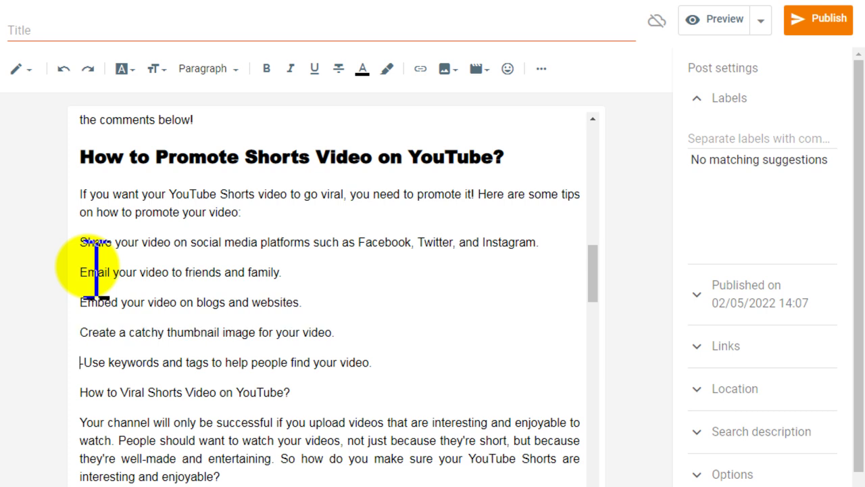
# Turn the five promotion tips, from "Share your video" to "Use keywords and tags", into a bulleted list
pyautogui.moveTo(378, 361); pyautogui.dragTo(93, 242)
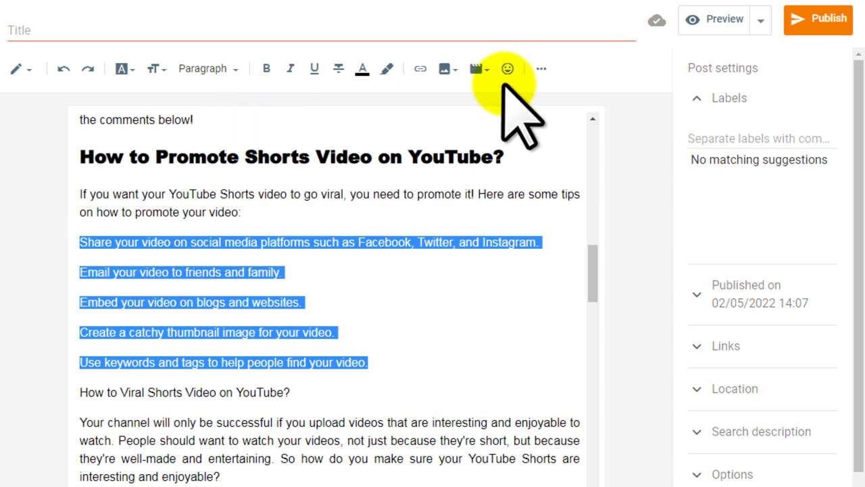
pyautogui.click(544, 67)
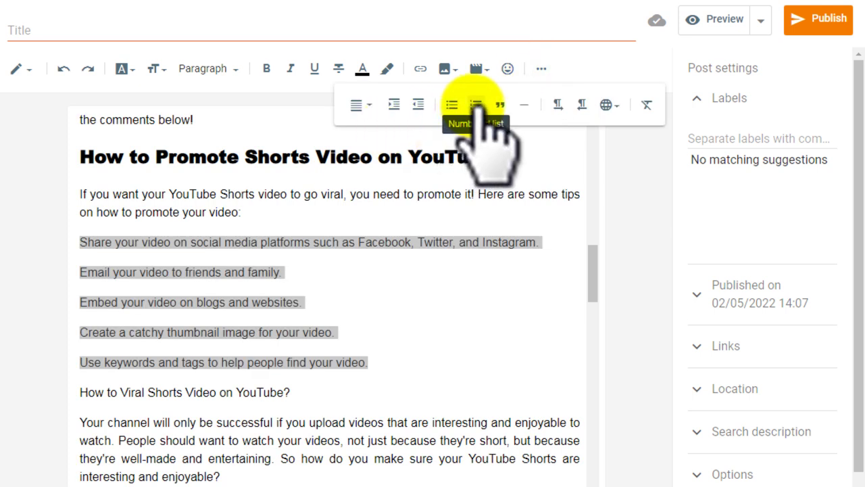
pyautogui.click(451, 105)
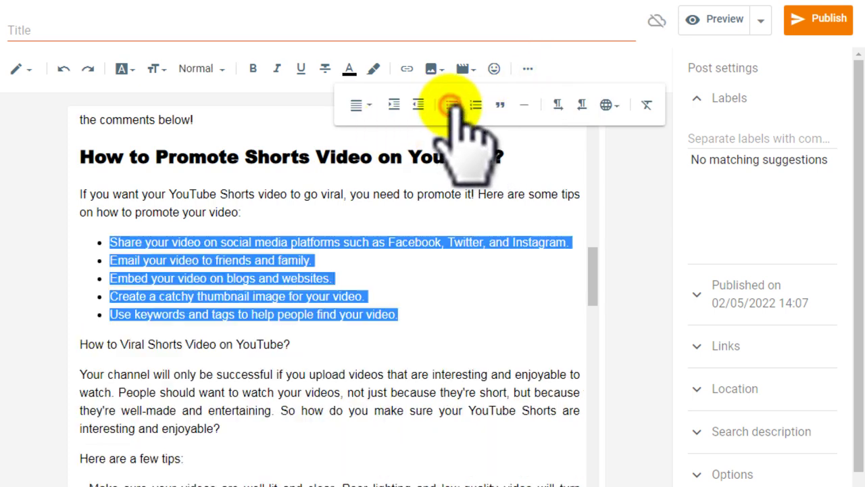
pyautogui.click(179, 251)
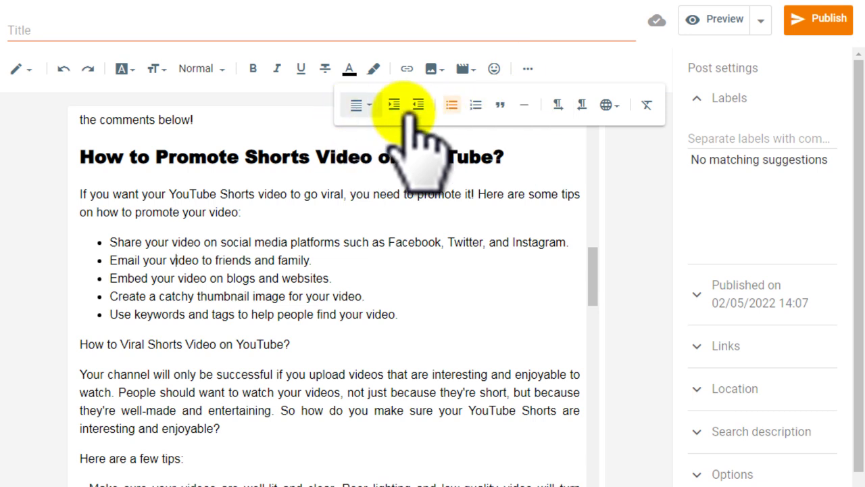
# Format the line "How to Viral Shorts Video on YouTube?" with the Heading style in Arial Black at Large size
pyautogui.click(528, 68)
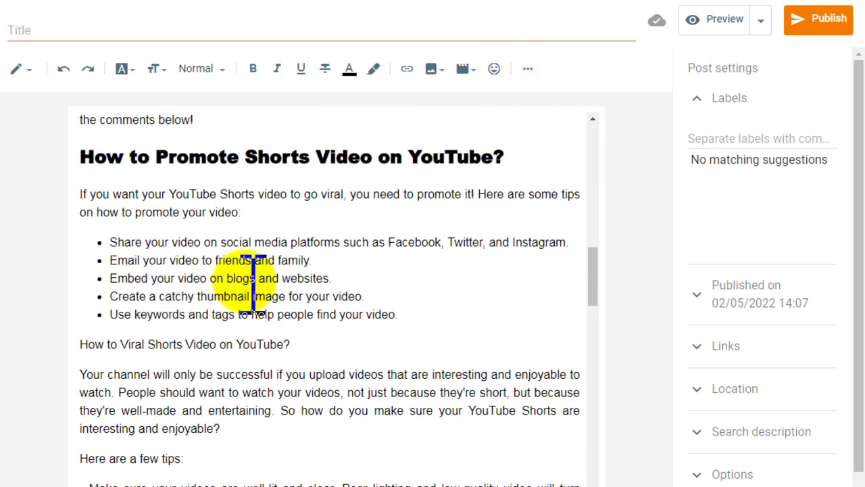
pyautogui.click(305, 346)
pyautogui.moveTo(305, 346); pyautogui.dragTo(81, 345)
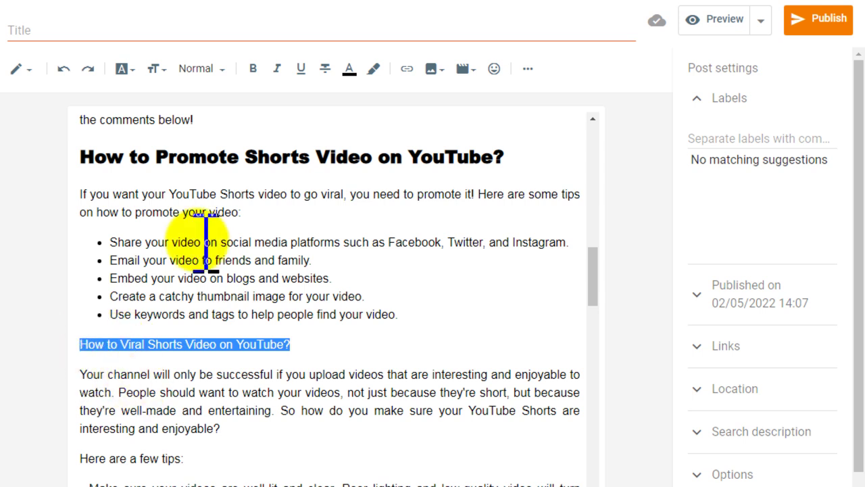
pyautogui.click(201, 68)
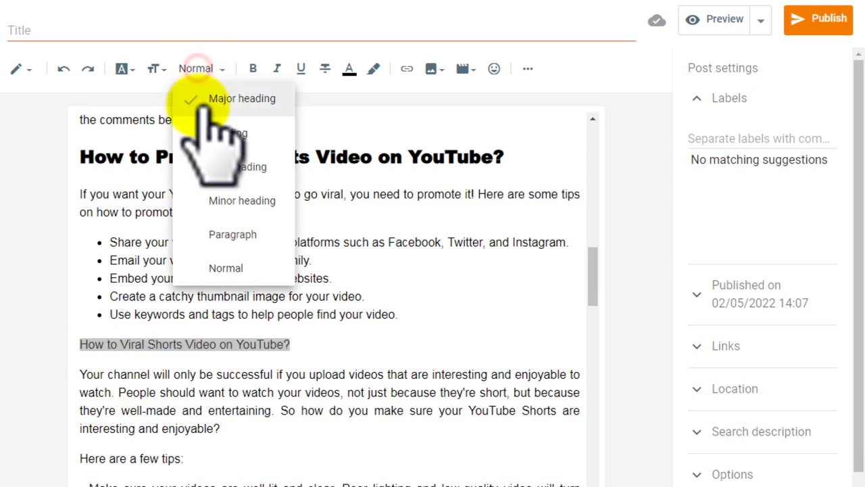
pyautogui.click(199, 133)
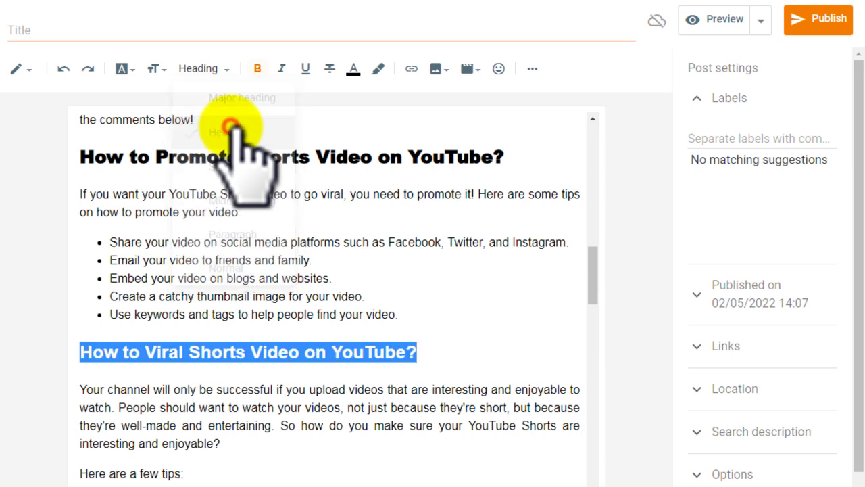
pyautogui.click(156, 68)
pyautogui.click(175, 224)
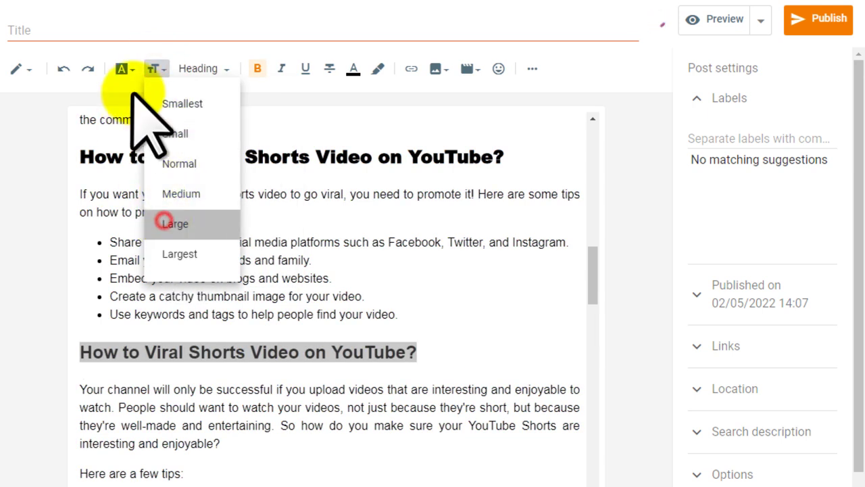
pyautogui.click(122, 68)
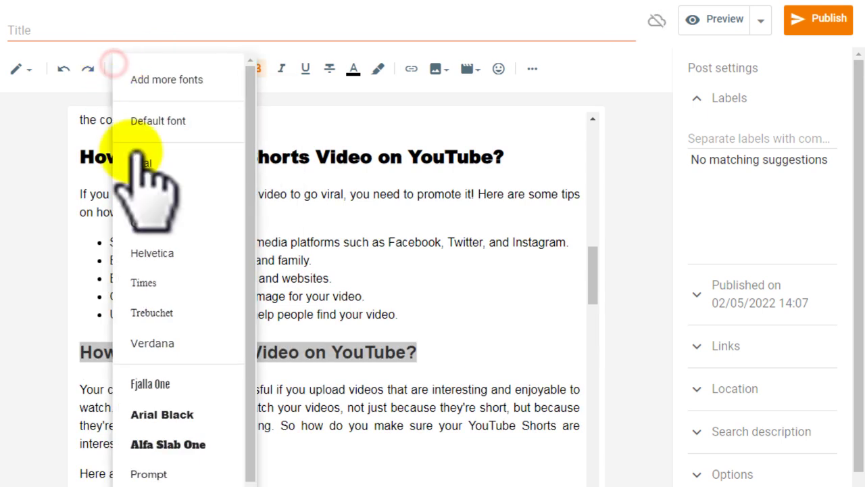
pyautogui.click(192, 414)
pyautogui.click(261, 346)
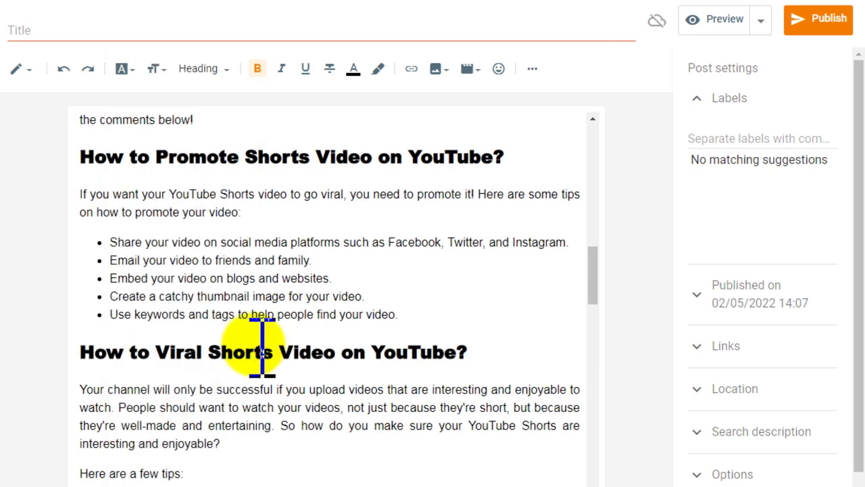
# Make the line "Here are a few tips:" under "How to Viral Shorts Video on YouTube?" bold
pyautogui.scroll(-2, 268, 347)
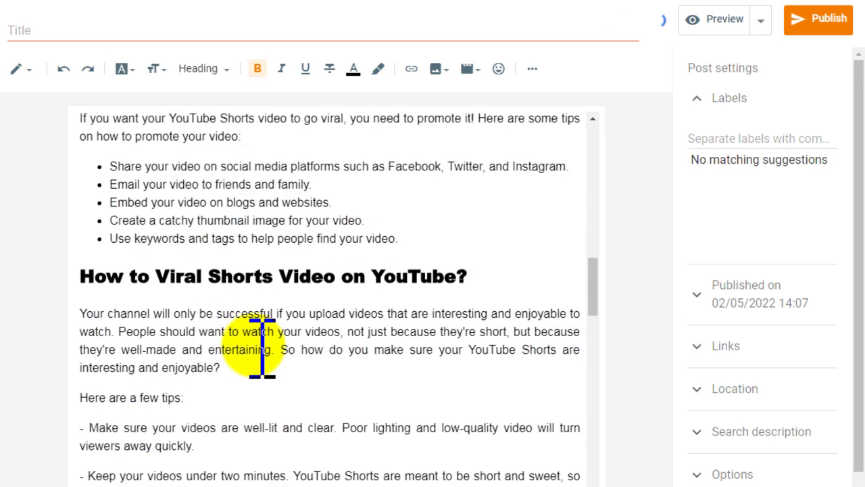
pyautogui.moveTo(201, 323); pyautogui.dragTo(75, 323)
pyautogui.scroll(-2, 172, 325)
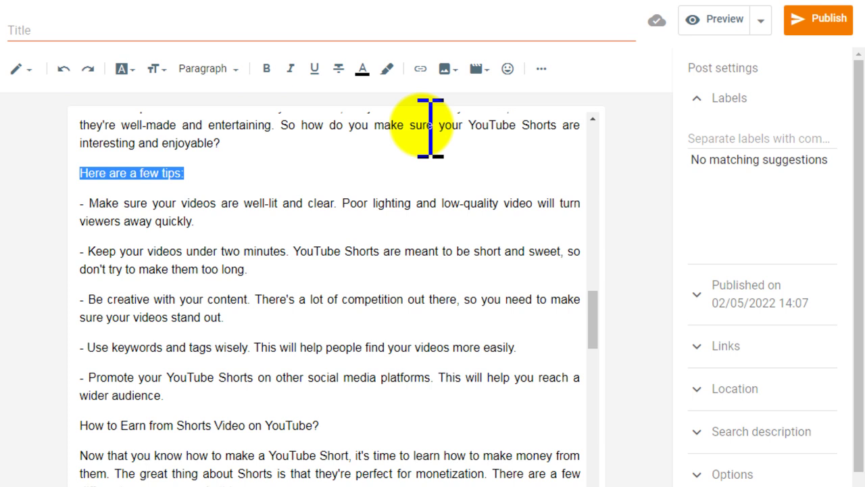
pyautogui.click(267, 67)
pyautogui.click(207, 172)
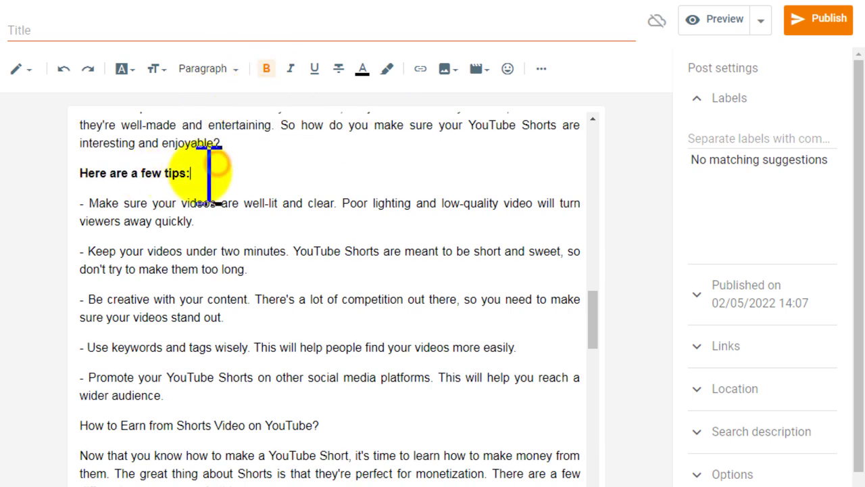
pyautogui.moveTo(201, 173); pyautogui.dragTo(67, 172)
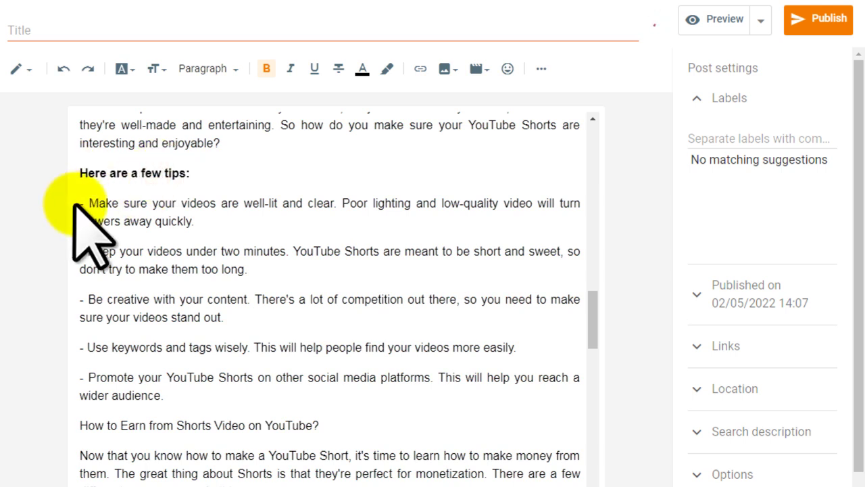
# Remove the leading hyphens and spaces from the five tips under "Here are a few tips:"
pyautogui.click(83, 204)
pyautogui.press('BackSpace')
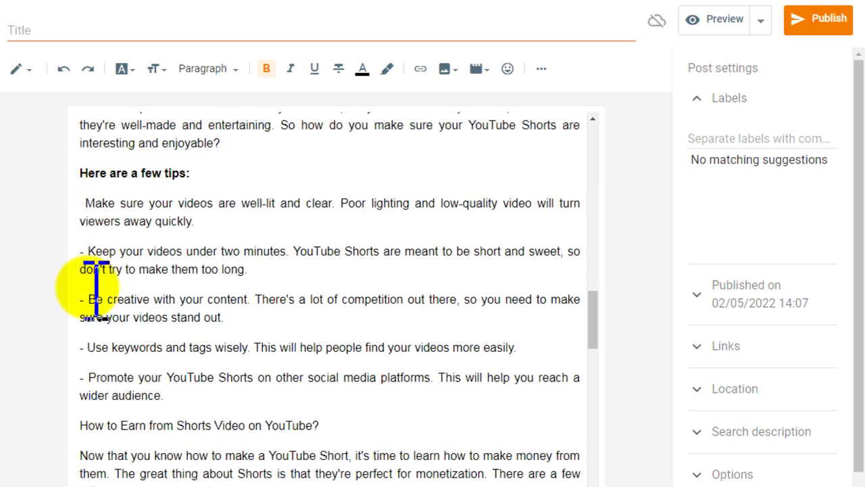
pyautogui.press('Delete')
pyautogui.press('BackSpace')
pyautogui.press('Delete')
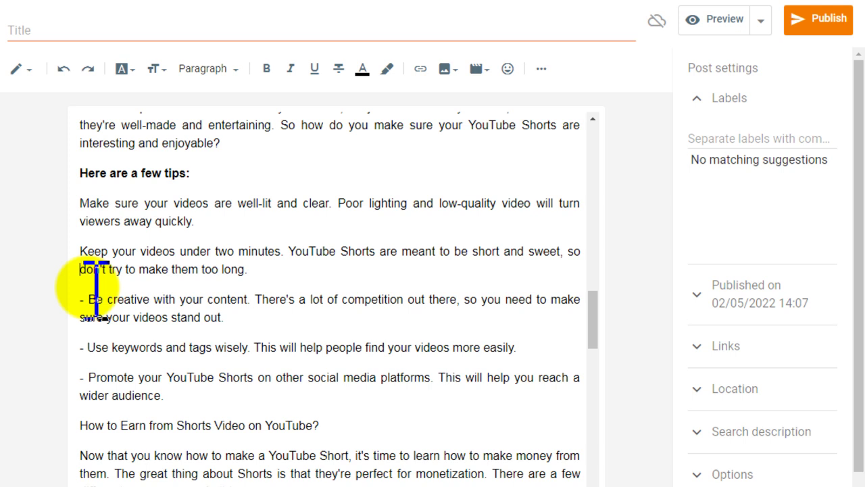
pyautogui.press('BackSpace')
pyautogui.press('Delete')
pyautogui.press('Delete')
pyautogui.press('Delete')
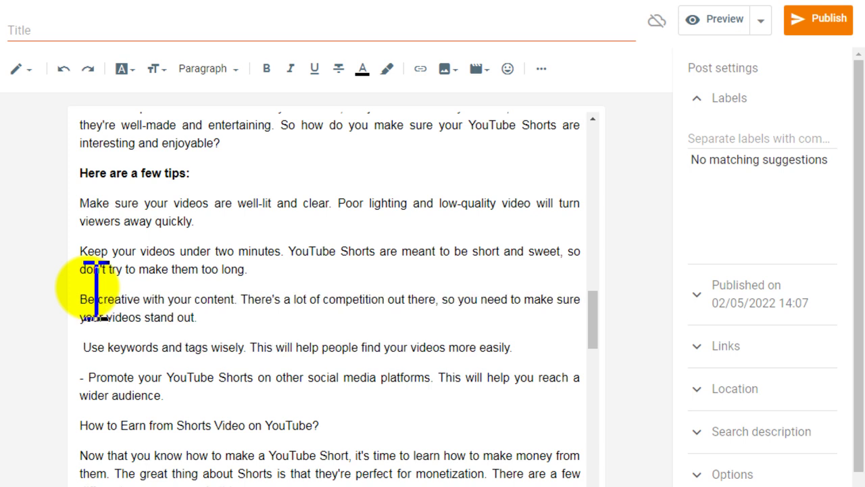
pyautogui.press('Down')
pyautogui.press('Delete')
pyautogui.press('Delete')
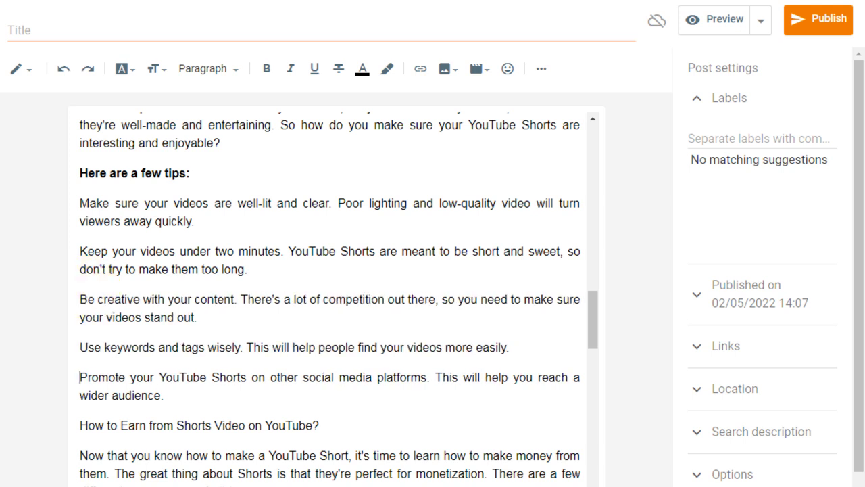
# Turn the five tips, from "Make sure your videos" to "Promote your YouTube Shorts", into a bulleted list
pyautogui.moveTo(164, 396); pyautogui.dragTo(77, 203)
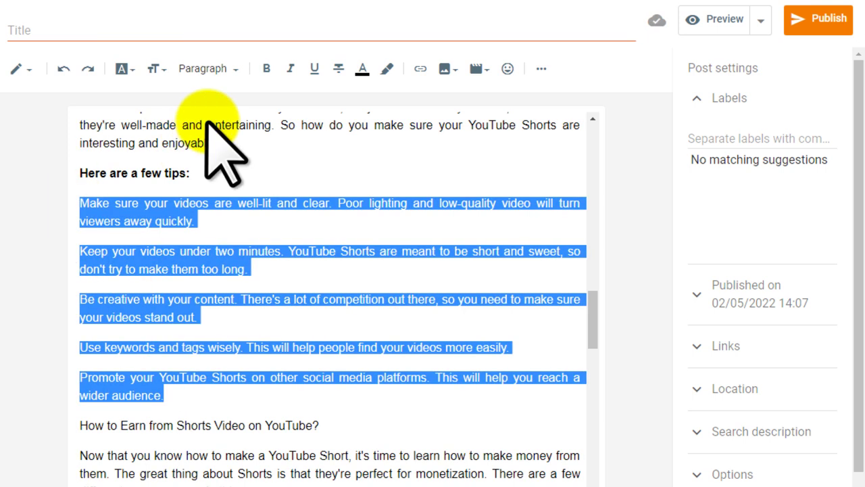
pyautogui.click(541, 68)
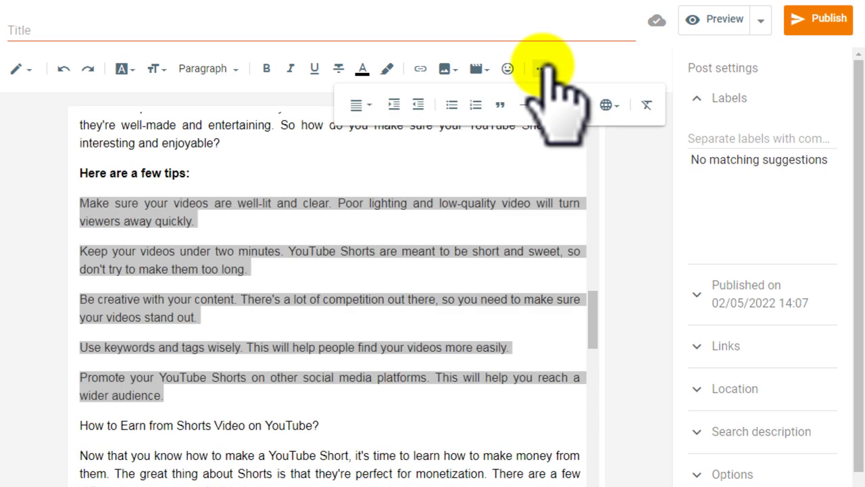
pyautogui.click(451, 104)
pyautogui.click(278, 228)
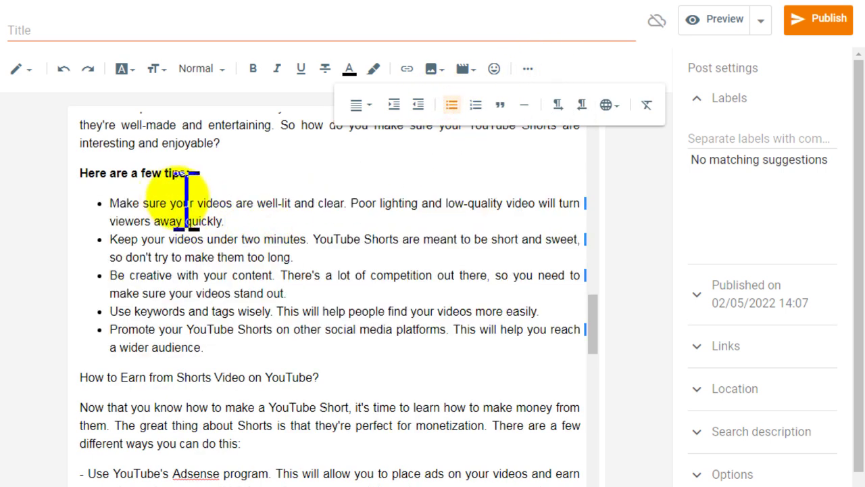
pyautogui.click(529, 68)
# Delete the row of asterisks above "FAQs Regarding YouTube Shorts" and leave a blank line in its place
pyautogui.scroll(-10, 155, 290)
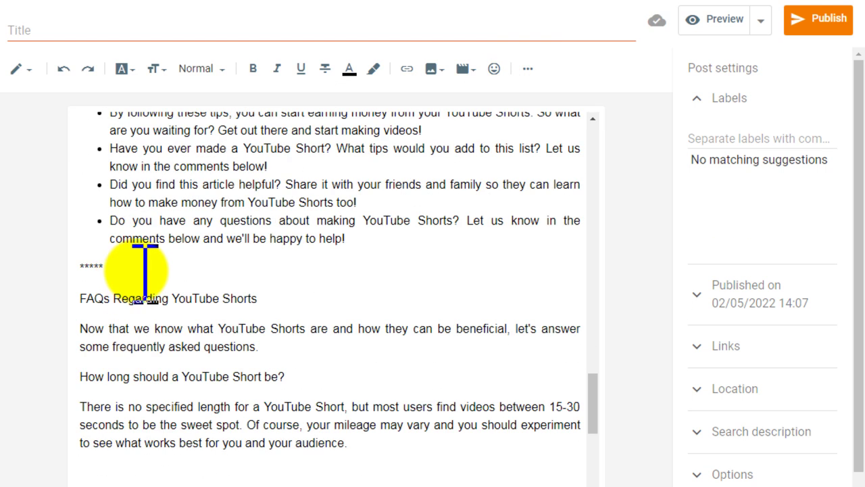
pyautogui.moveTo(126, 270); pyautogui.dragTo(73, 270)
pyautogui.press('Delete')
pyautogui.press('Delete')
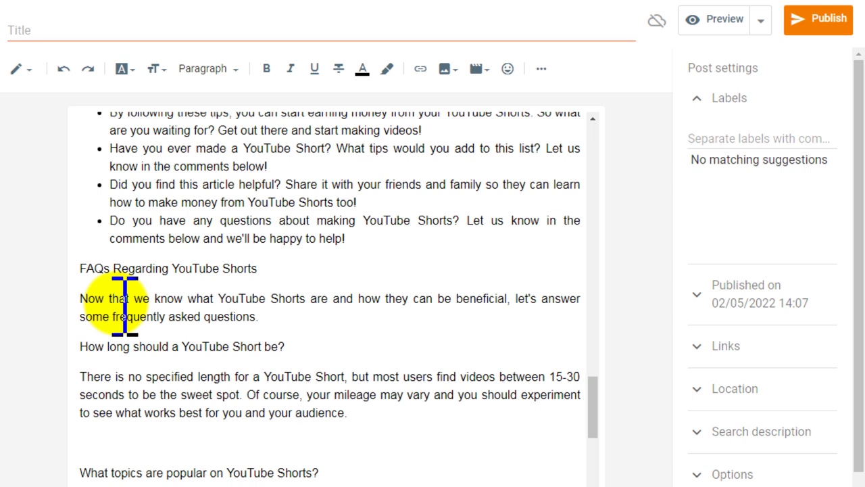
pyautogui.press('Return')
# Format the line "FAQs Regarding YouTube Shorts" with the Sub-heading style in Arial Black at Large size
pyautogui.scroll(-2, 124, 305)
pyautogui.scroll(1, 160, 297)
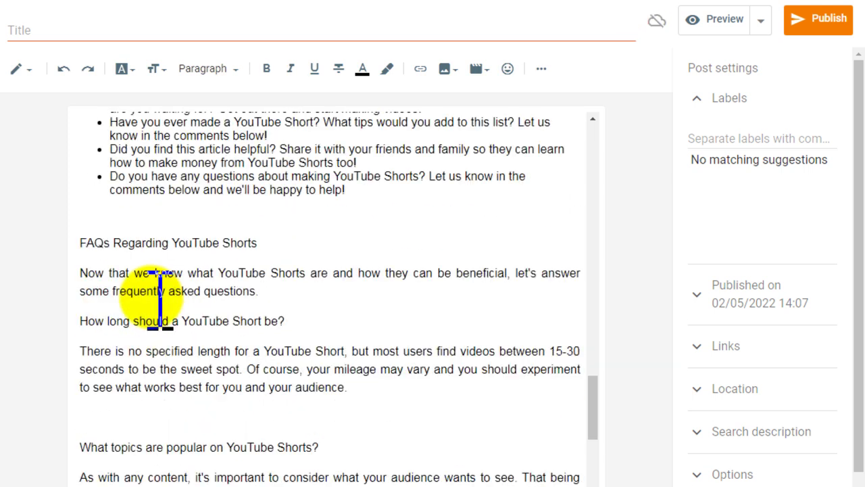
pyautogui.scroll(3, 160, 298)
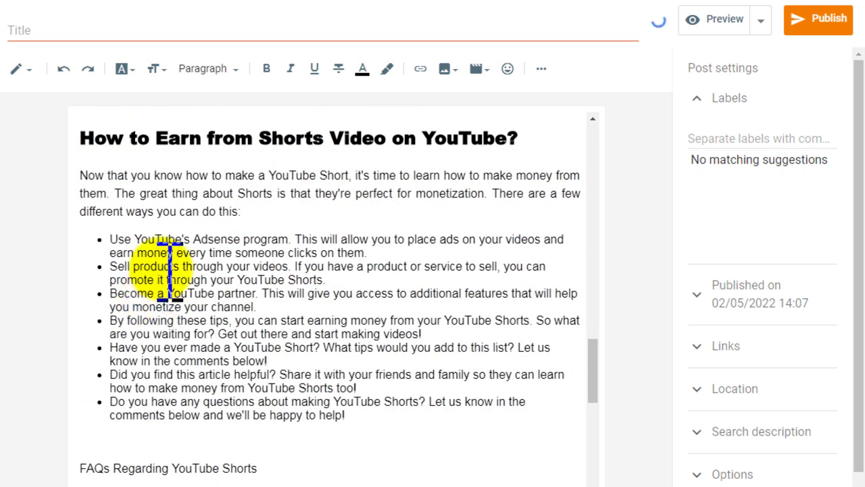
pyautogui.moveTo(286, 469); pyautogui.dragTo(84, 468)
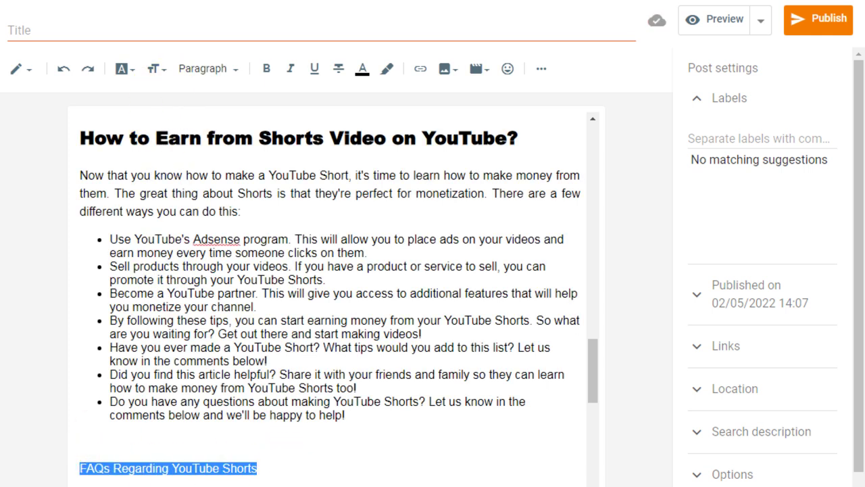
pyautogui.click(214, 66)
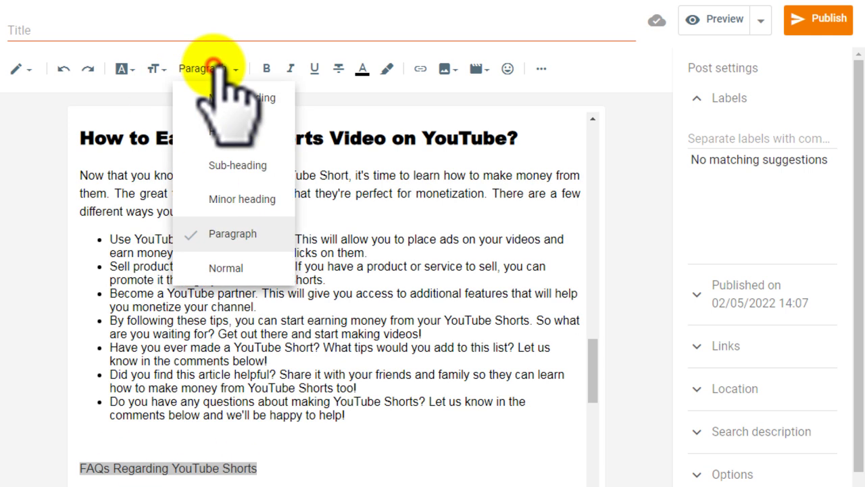
pyautogui.click(257, 166)
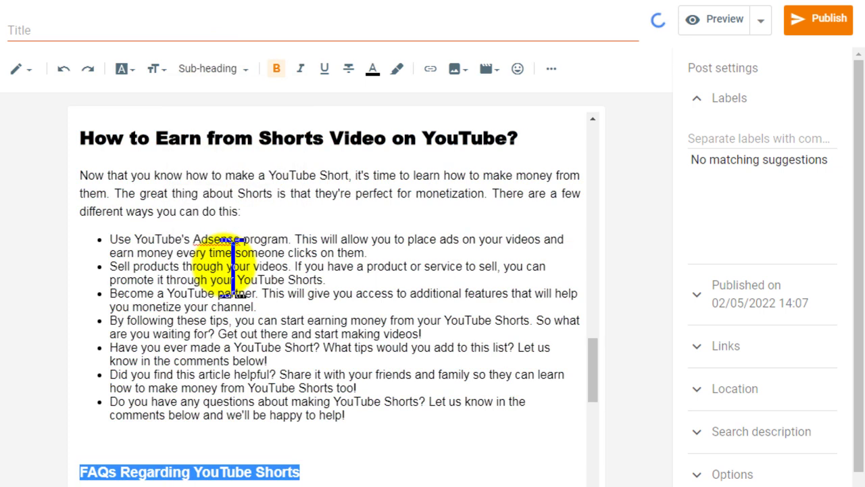
pyautogui.click(157, 70)
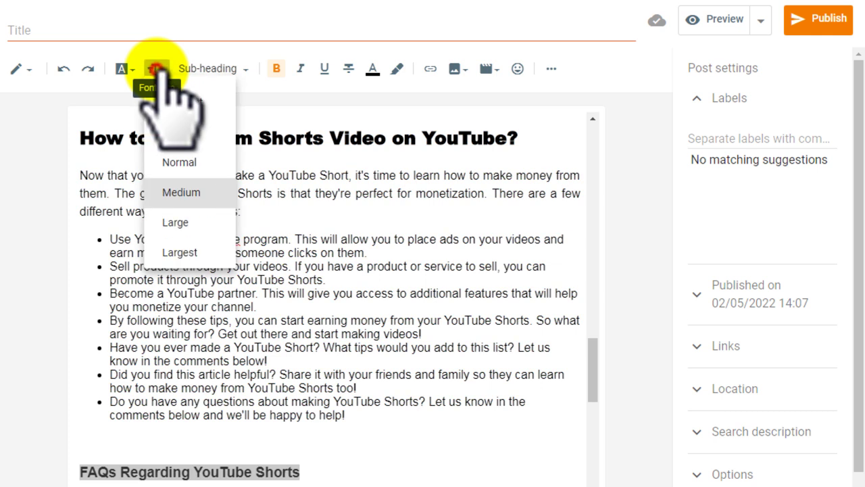
pyautogui.click(177, 224)
pyautogui.click(122, 68)
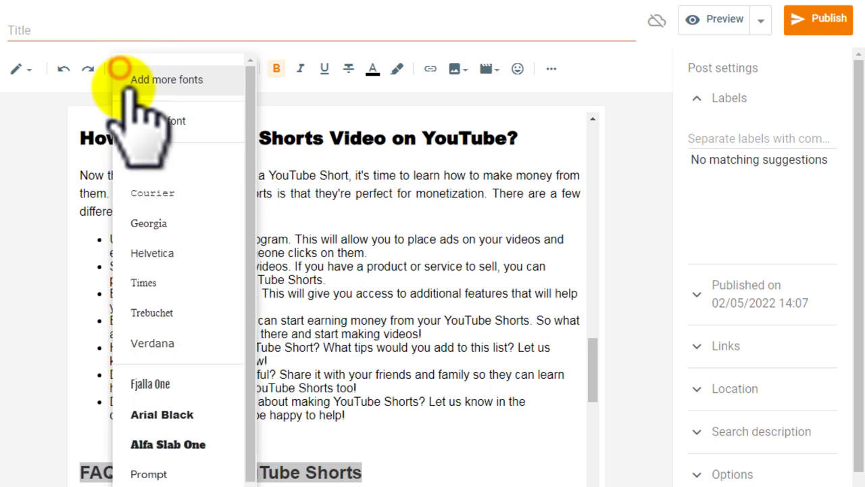
pyautogui.click(177, 415)
# Format the question "How long should a YouTube Short be?" with the Minor heading style in Arial Black at Medium size
pyautogui.scroll(-5, 279, 346)
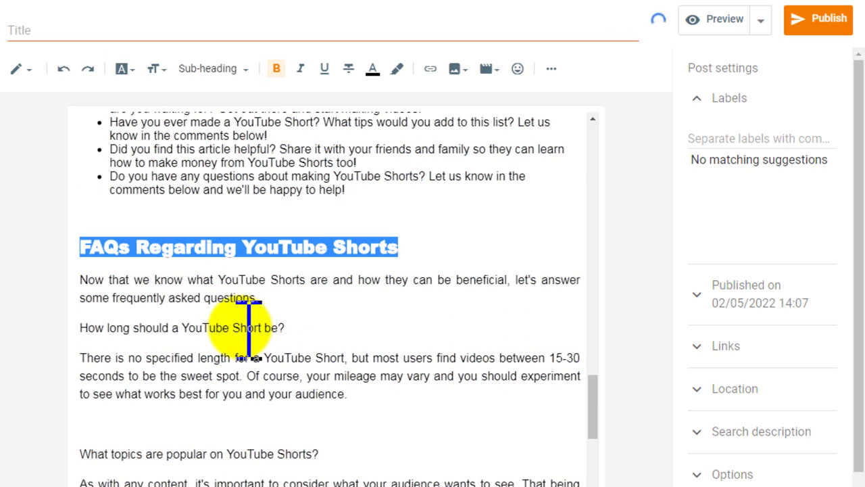
pyautogui.scroll(-5, 249, 328)
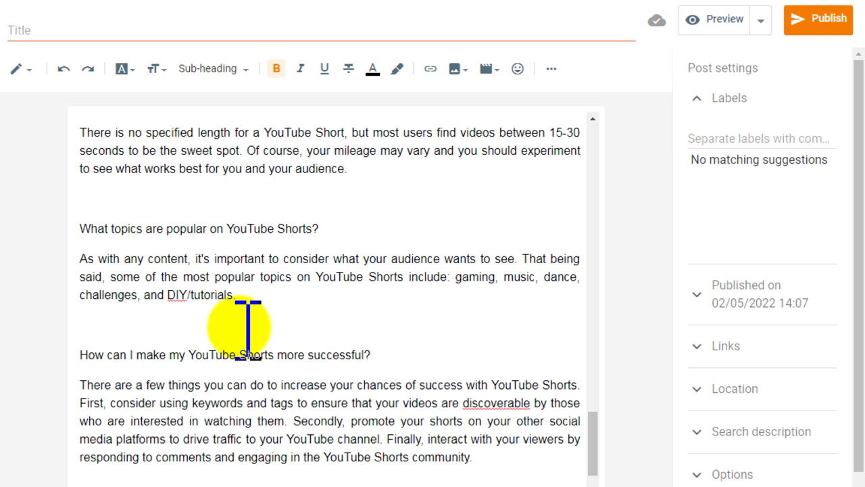
pyautogui.scroll(5, 248, 330)
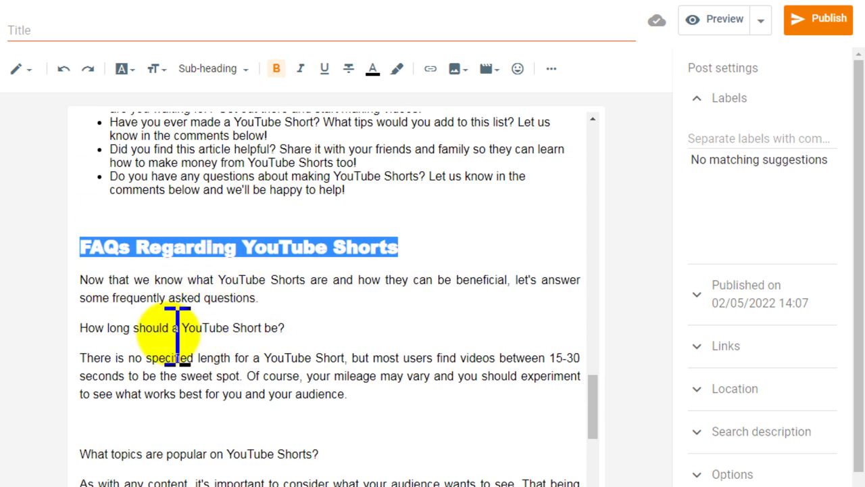
pyautogui.click(208, 328)
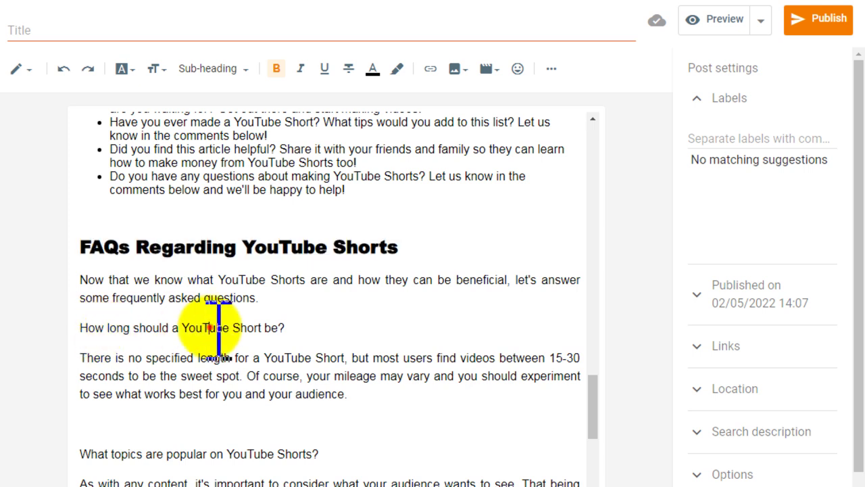
pyautogui.moveTo(300, 327); pyautogui.dragTo(85, 328)
pyautogui.click(201, 61)
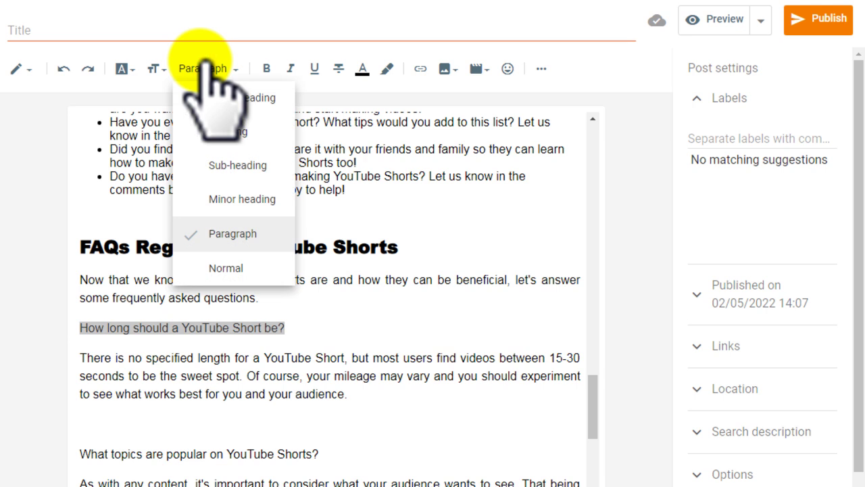
pyautogui.click(251, 198)
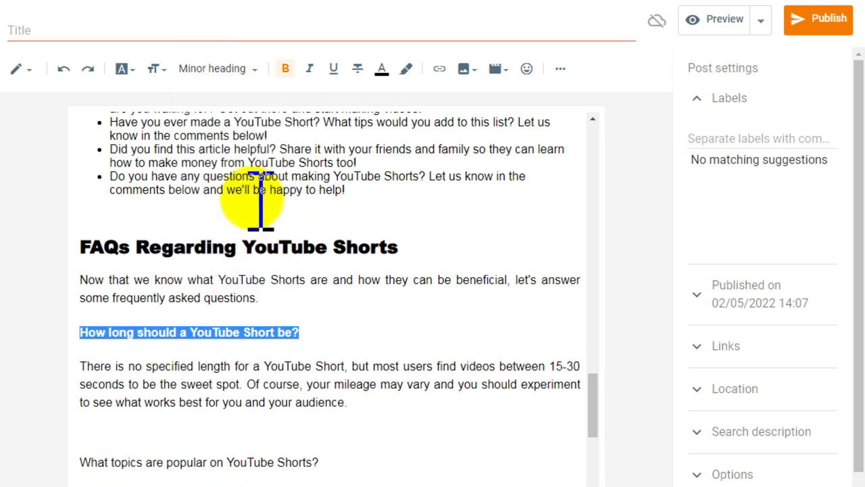
pyautogui.click(122, 68)
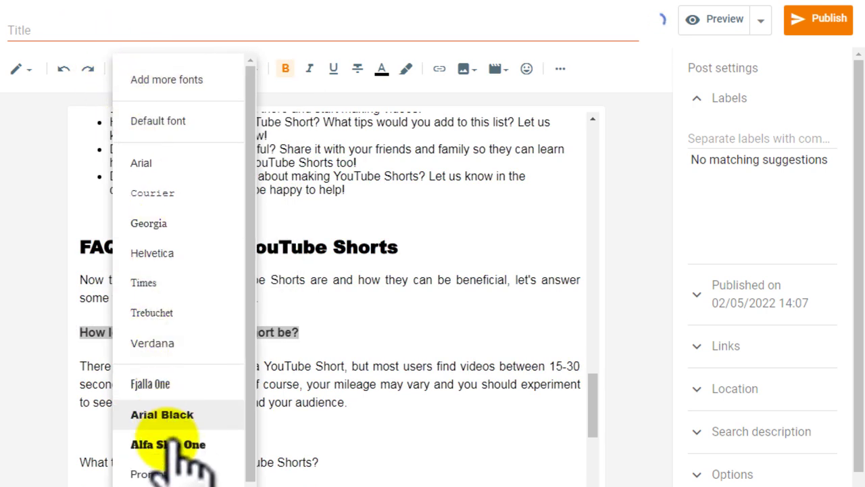
pyautogui.click(160, 414)
pyautogui.click(153, 68)
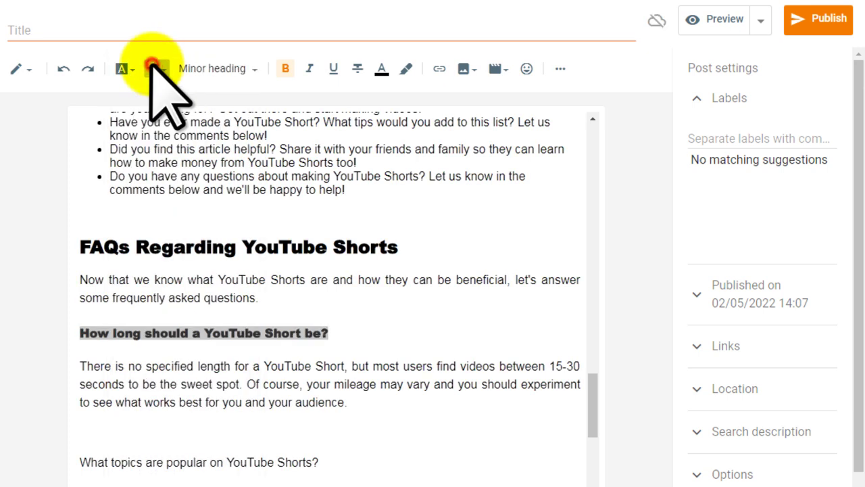
pyautogui.click(177, 224)
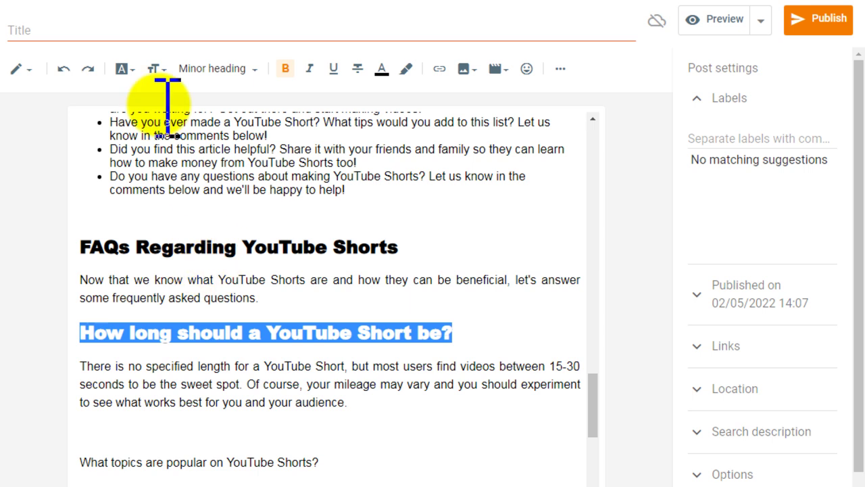
pyautogui.click(154, 68)
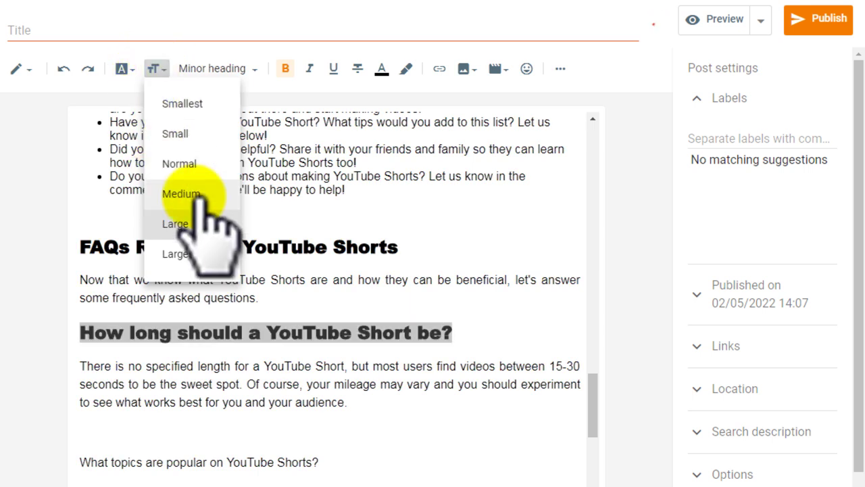
pyautogui.click(200, 195)
pyautogui.click(240, 346)
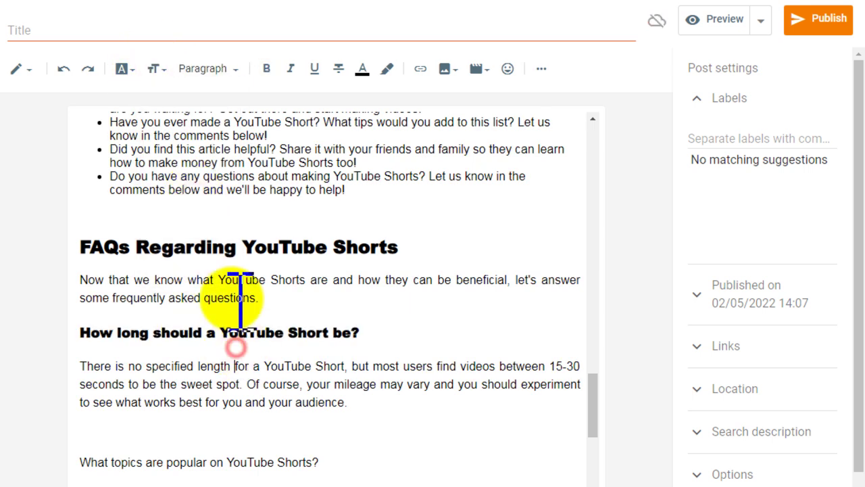
# Format the question "What topics are popular on YouTube Shorts?" with the Minor heading style in Arial Black at Medium size
pyautogui.scroll(-1, 240, 301)
pyautogui.scroll(-1, 240, 301)
pyautogui.moveTo(327, 311); pyautogui.dragTo(80, 313)
pyautogui.click(189, 68)
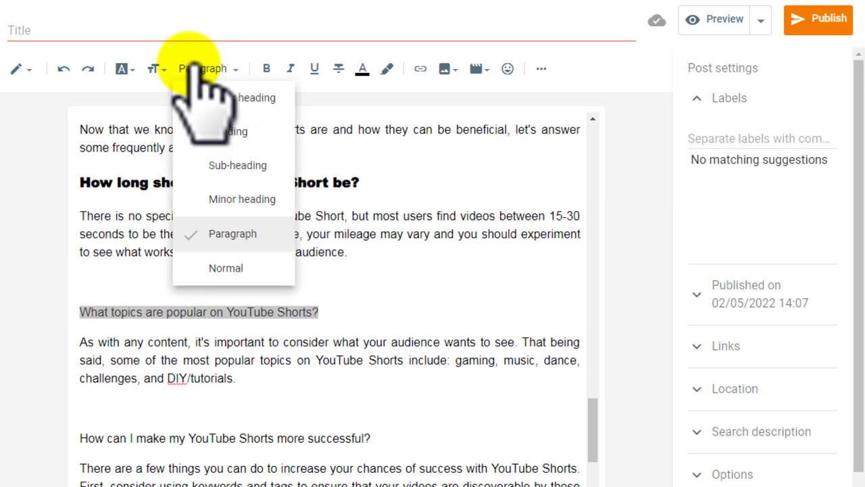
pyautogui.click(267, 203)
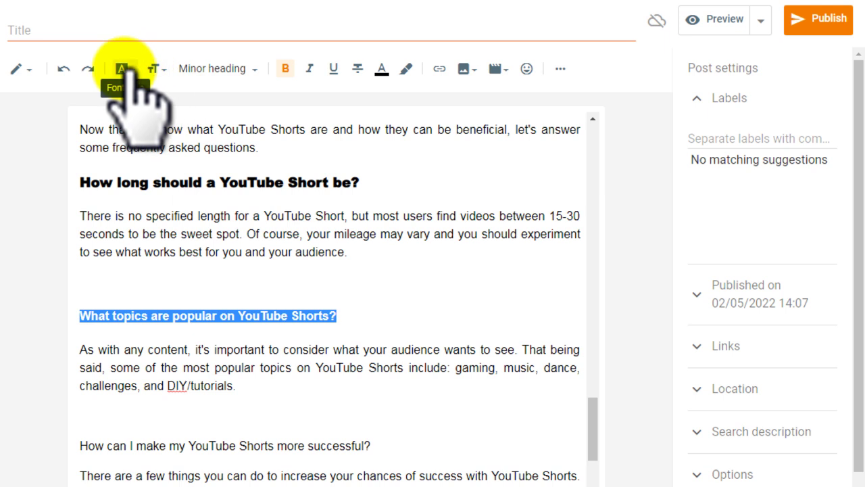
pyautogui.click(124, 69)
pyautogui.click(174, 405)
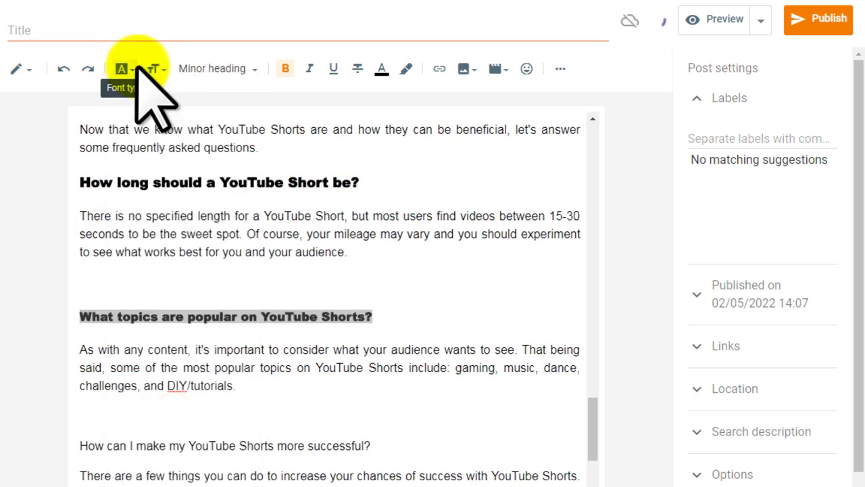
pyautogui.click(156, 69)
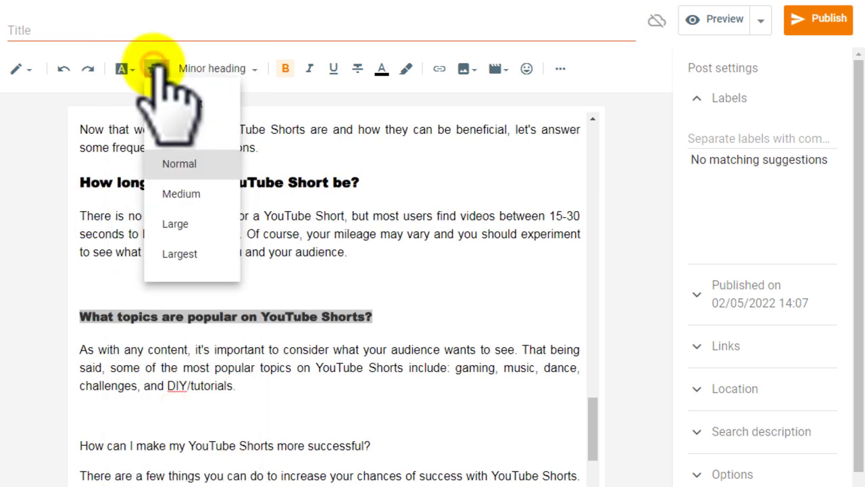
pyautogui.click(184, 193)
# Set the question "How can I make my YouTube Shorts more successful?" in Arial Black at Medium size
pyautogui.scroll(-1, 266, 286)
pyautogui.scroll(-2, 266, 298)
pyautogui.moveTo(377, 264); pyautogui.dragTo(75, 264)
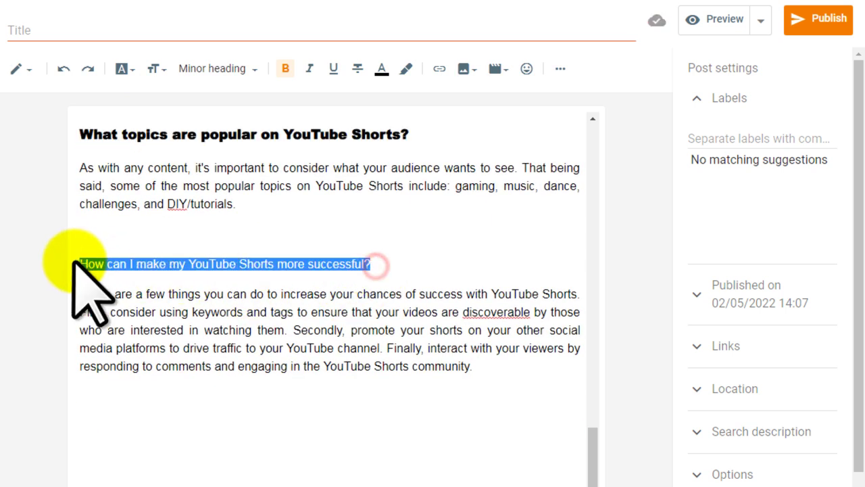
pyautogui.click(222, 70)
pyautogui.click(253, 203)
pyautogui.click(155, 68)
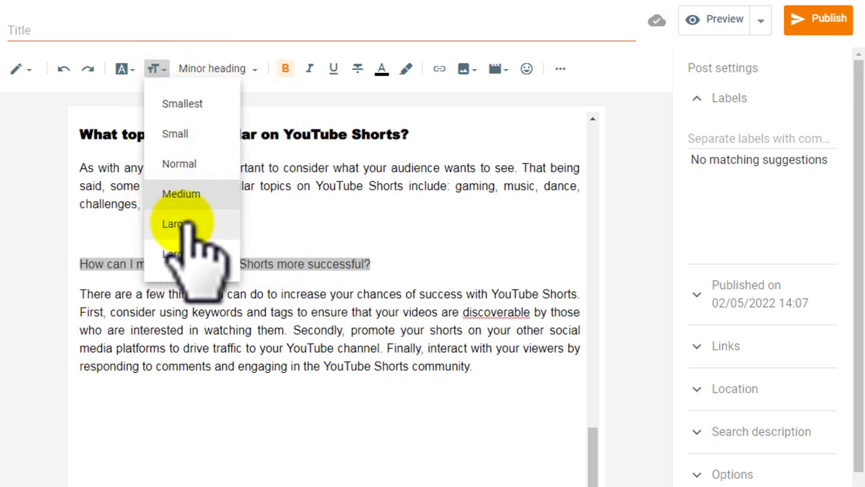
pyautogui.click(181, 196)
pyautogui.click(121, 68)
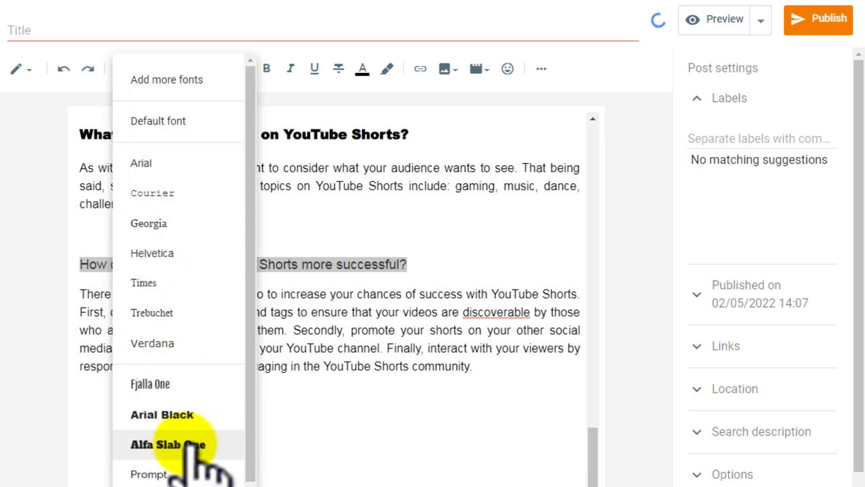
pyautogui.click(170, 415)
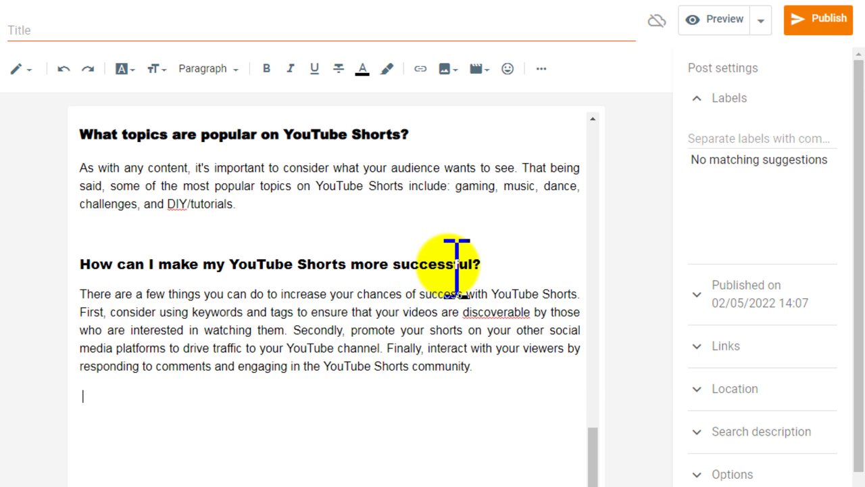
pyautogui.moveTo(484, 263); pyautogui.dragTo(87, 264)
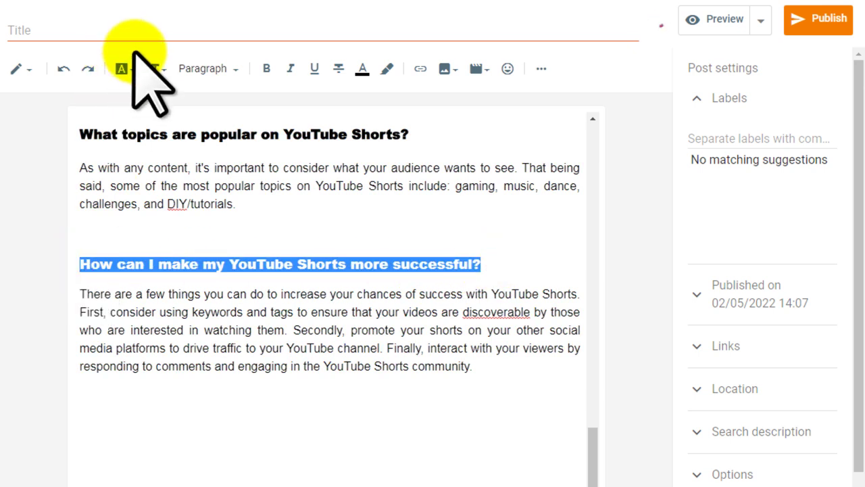
pyautogui.click(122, 68)
pyautogui.click(169, 414)
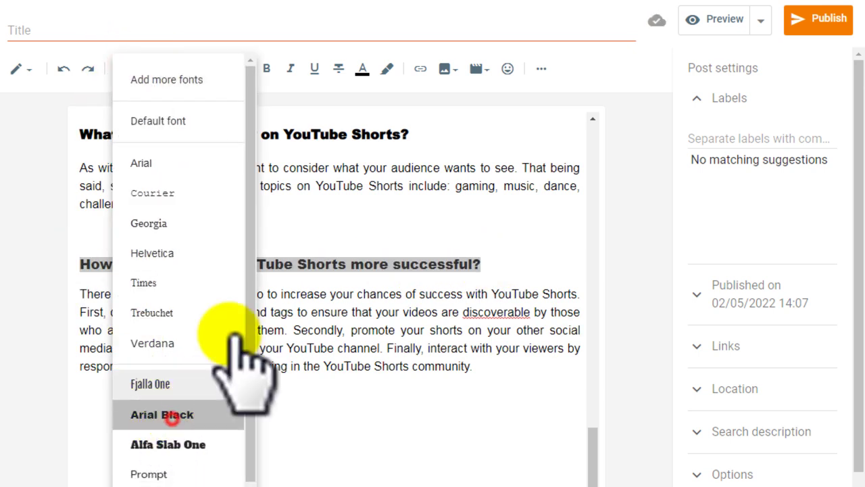
pyautogui.click(302, 312)
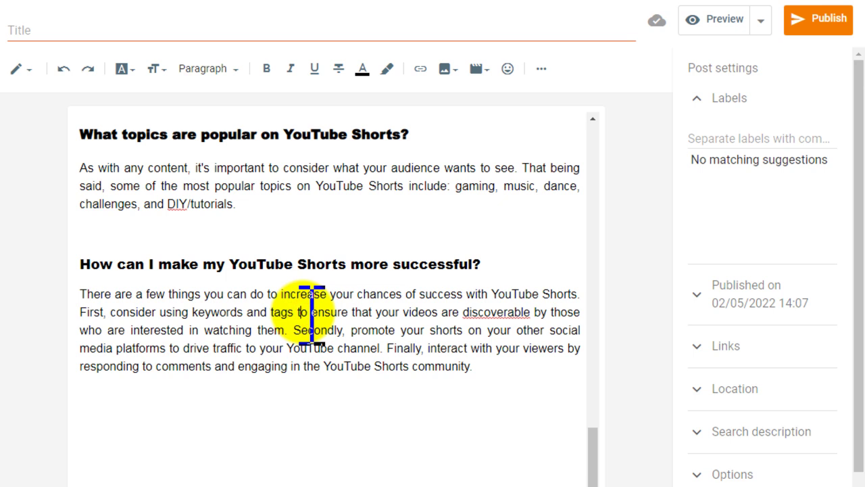
# Delete the surplus blank lines at the end of the post and apply the Minor heading style to the last FAQ question
pyautogui.click(127, 474)
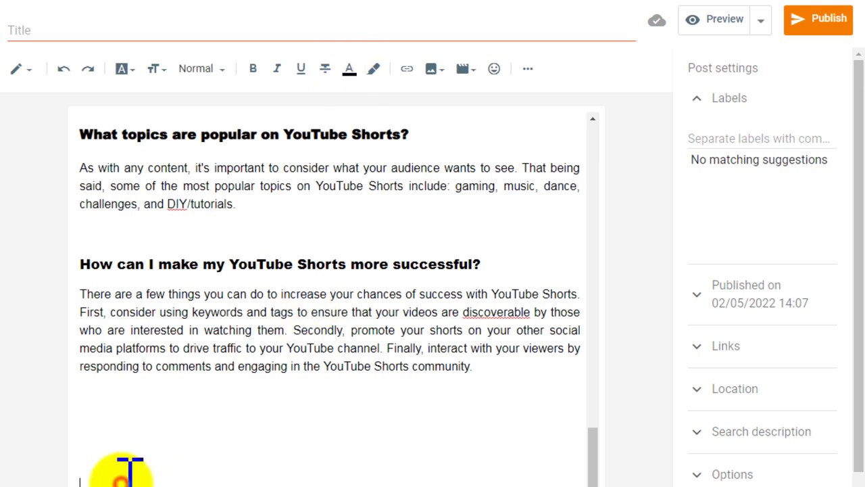
pyautogui.press('BackSpace')
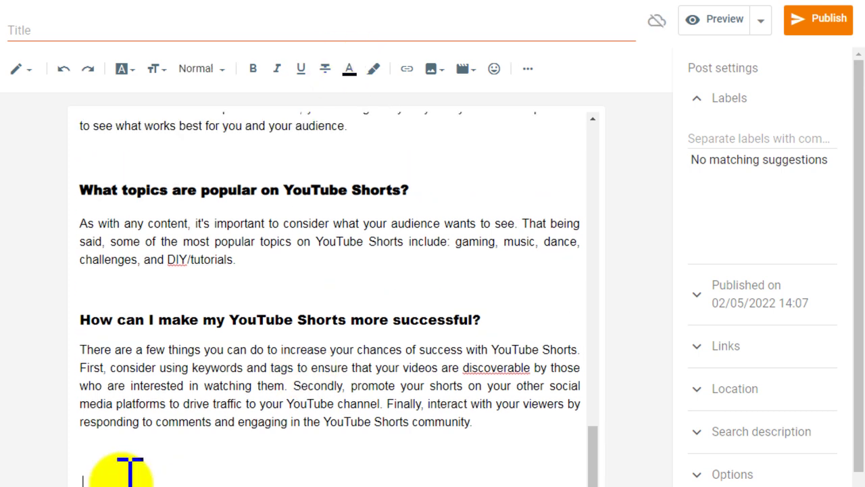
pyautogui.press('BackSpace')
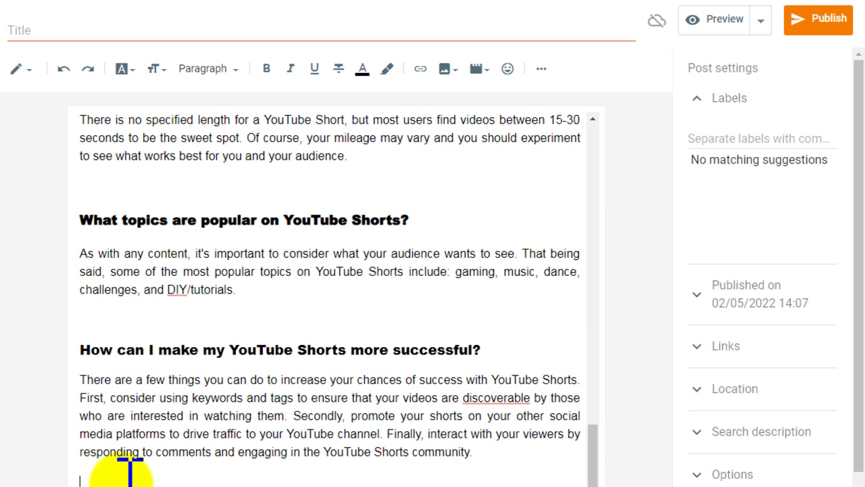
pyautogui.press('BackSpace')
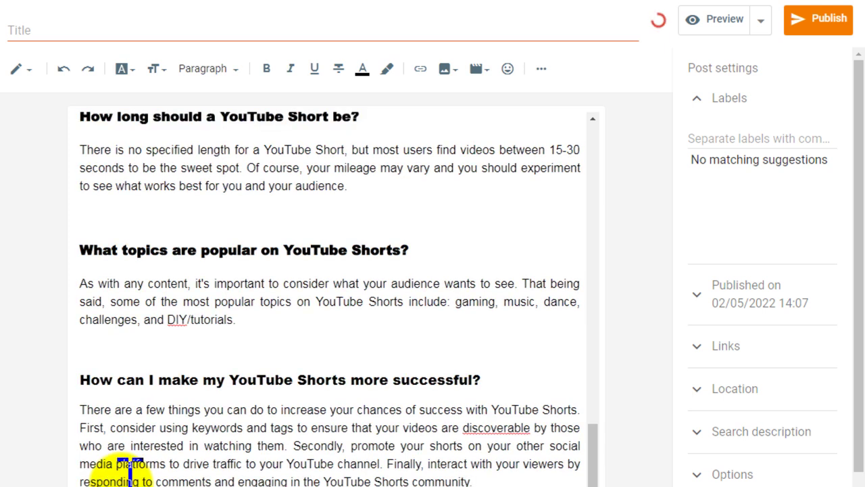
pyautogui.click(216, 379)
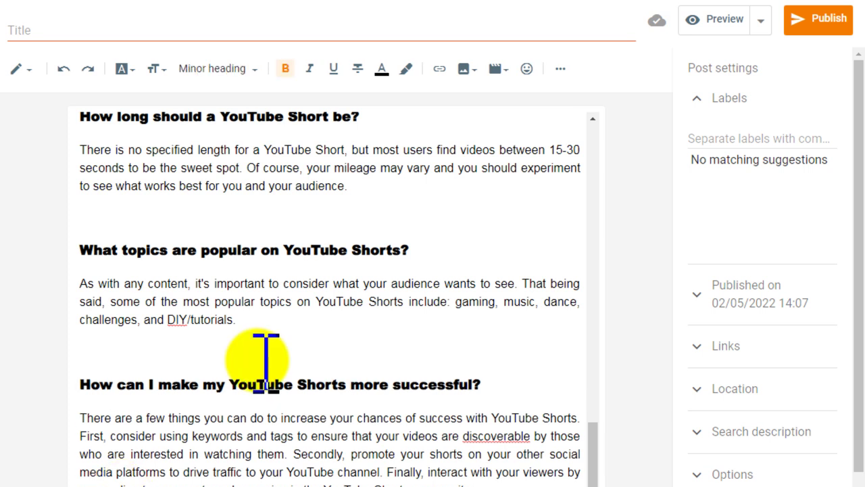
# Insert a blank line above the opening paragraph "There's no doubt that YouTube" and place the cursor on it
pyautogui.scroll(8, 265, 362)
pyautogui.scroll(10, 266, 361)
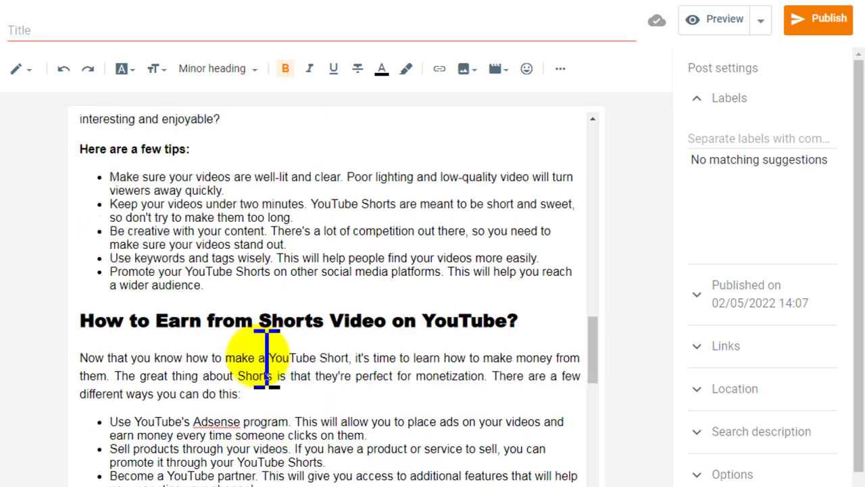
pyautogui.scroll(2, 272, 336)
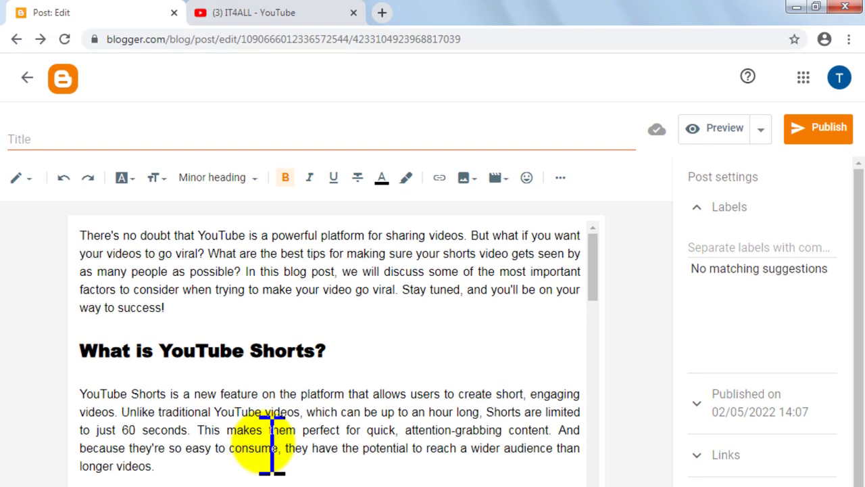
pyautogui.click(79, 233)
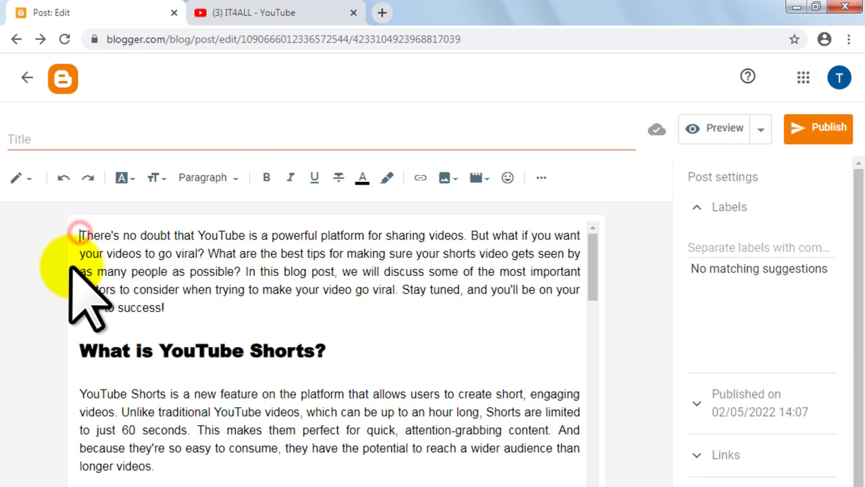
pyautogui.press('Return')
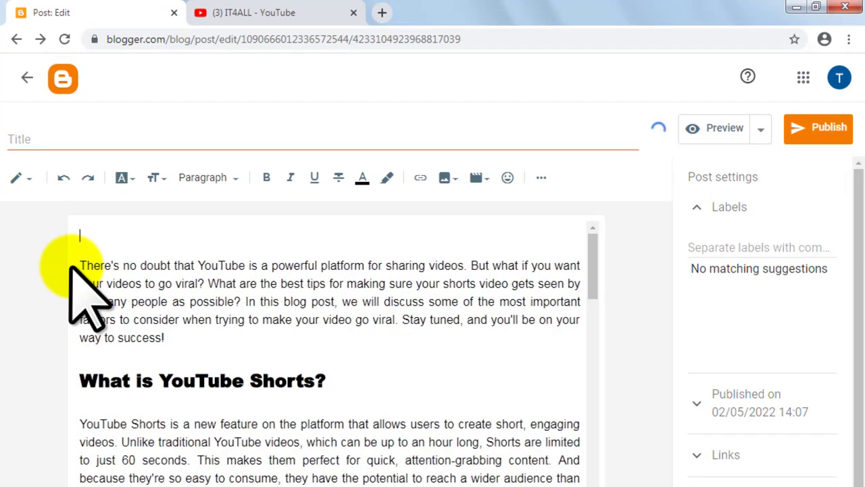
pyautogui.press('Up')
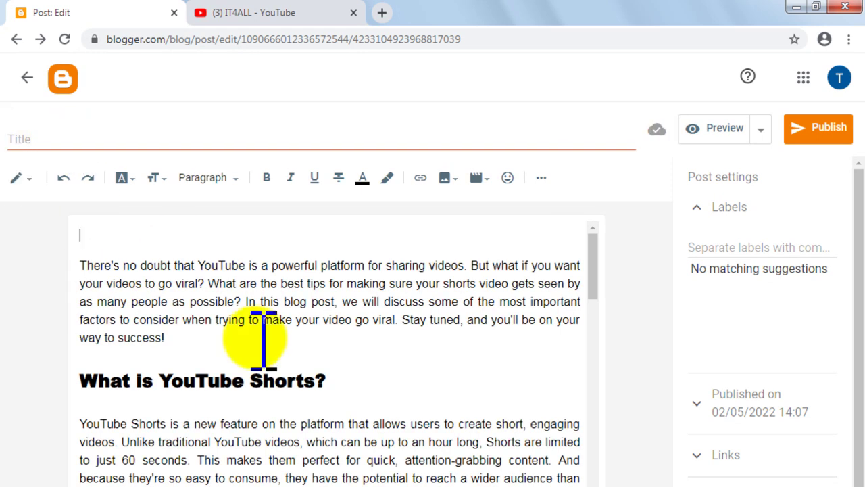
# Switch to the Jasper document and copy its full title, "How to Viral Shorts Video on YouTube: Tips for Success"
pyautogui.hotkey('alt', 'Tab')
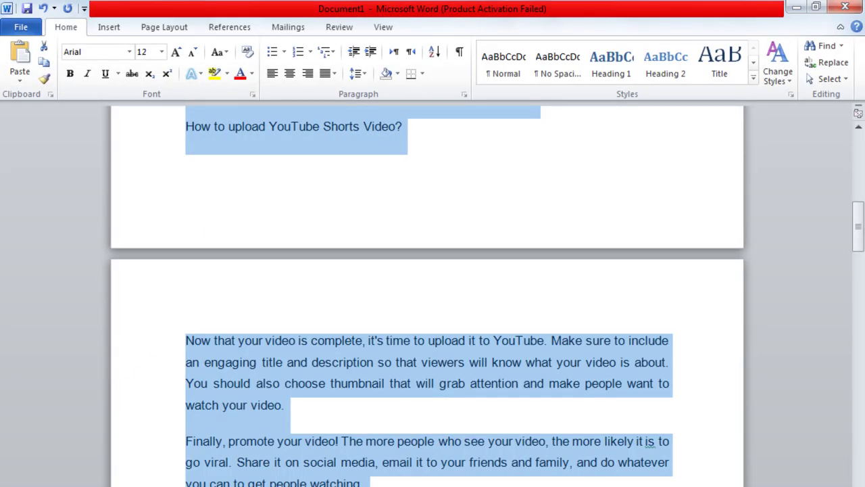
pyautogui.hotkey('alt', 'Tab')
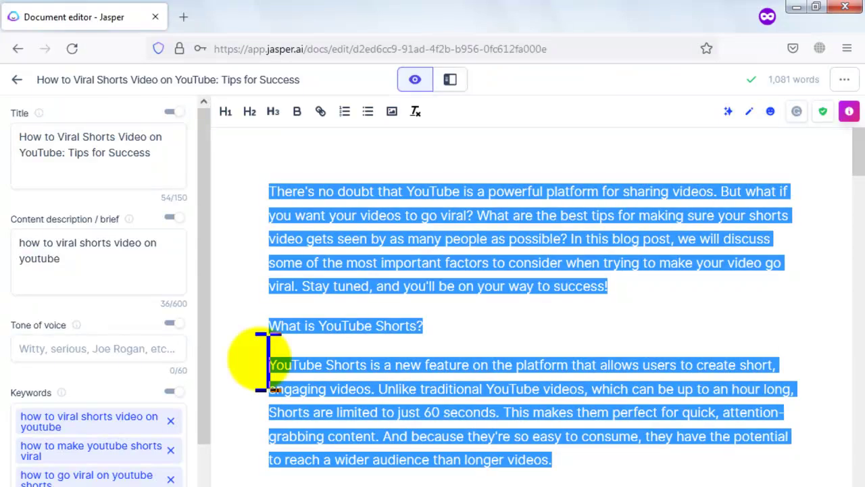
pyautogui.click(80, 139)
pyautogui.hotkey('ctrl', 'a')
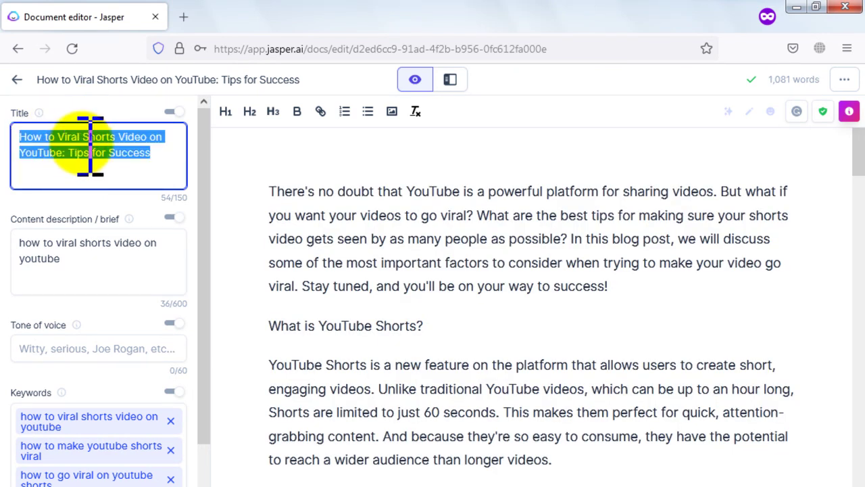
pyautogui.rightClick(86, 146)
pyautogui.click(125, 210)
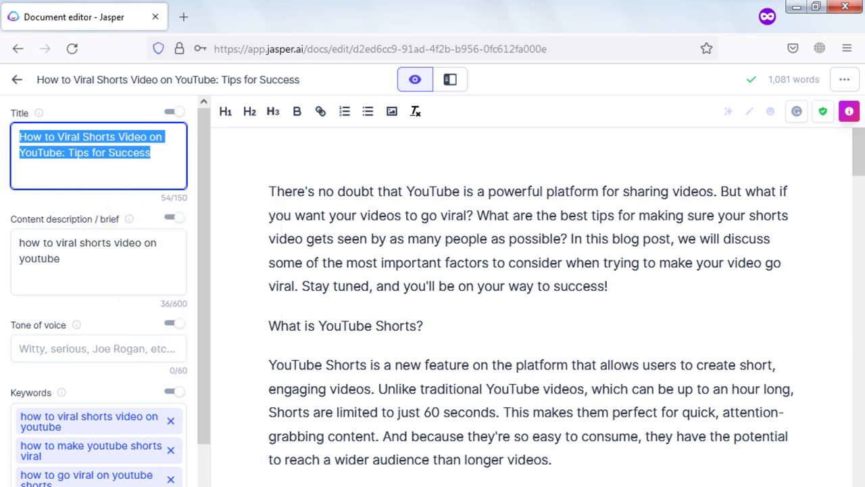
# Return to the Blogger post and paste "How to Viral Shorts Video on YouTube: Tips for Success" as its title
pyautogui.hotkey('alt', 'Tab')
pyautogui.click(117, 138)
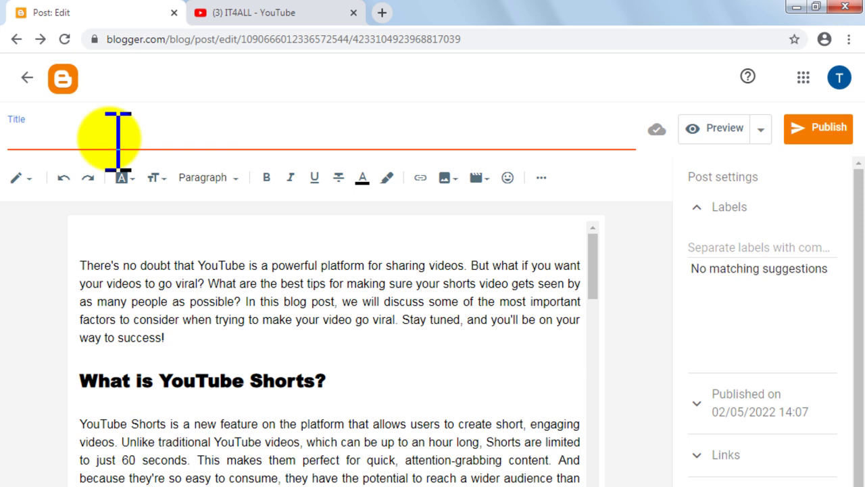
pyautogui.hotkey('ctrl', 'v')
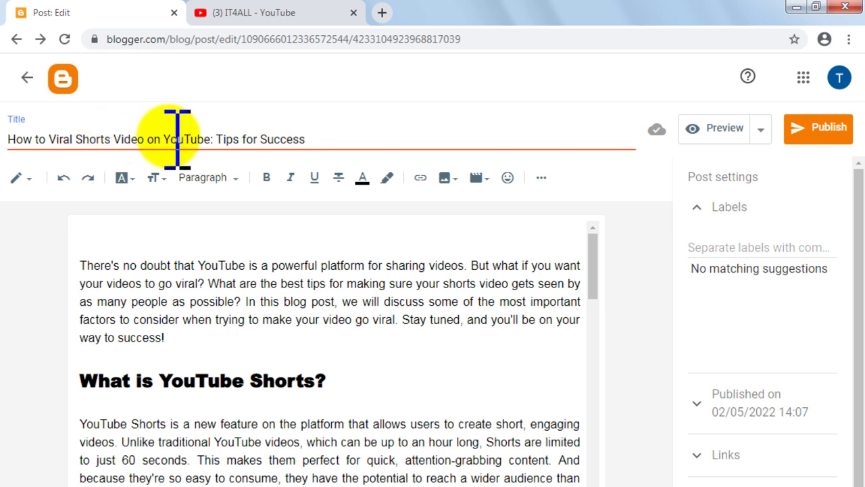
# Search Google Images in a new browser tab for "How to Viral Shorts Video on YouTube" and look through the results
pyautogui.moveTo(211, 140); pyautogui.dragTo(7, 140)
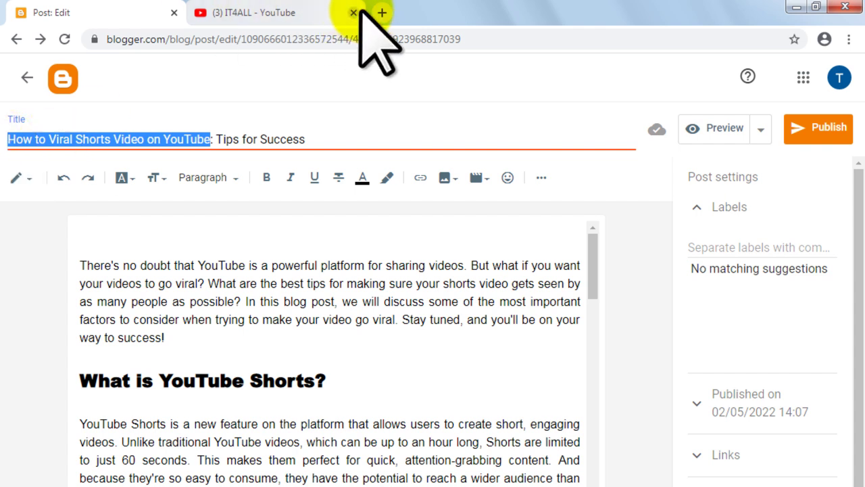
pyautogui.click(382, 12)
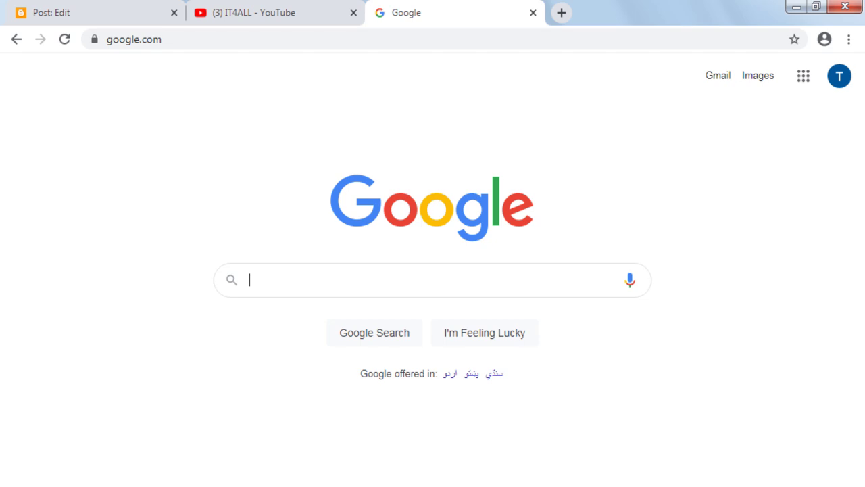
pyautogui.hotkey('ctrl', 'v')
pyautogui.press('Return')
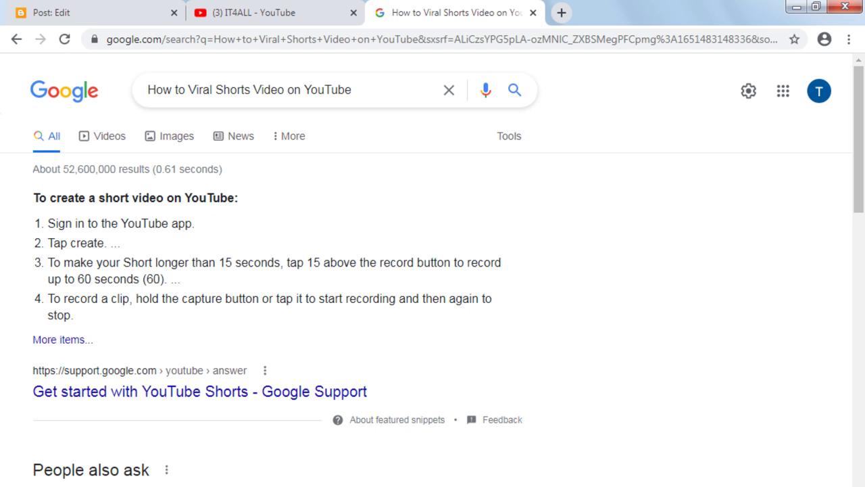
pyautogui.click(171, 138)
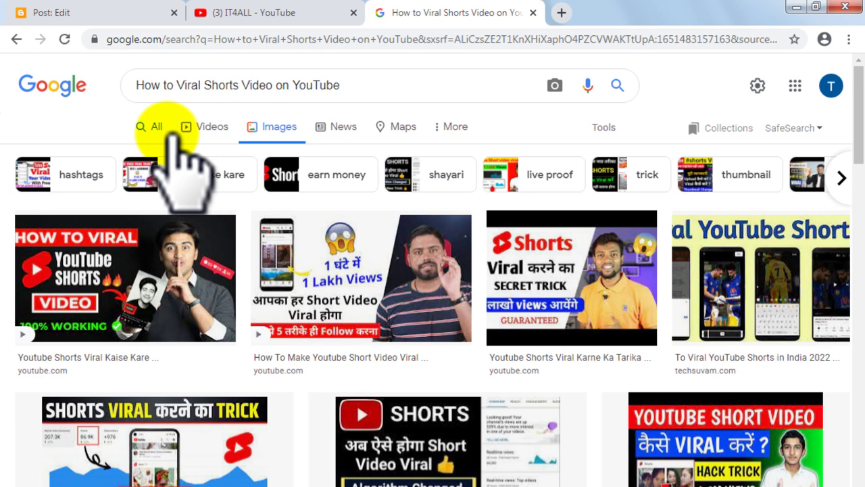
pyautogui.scroll(-3, 493, 463)
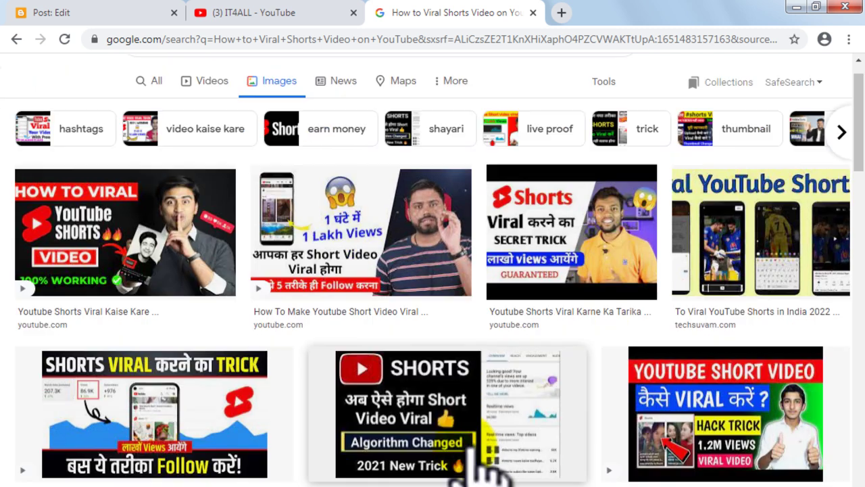
pyautogui.scroll(-7, 482, 470)
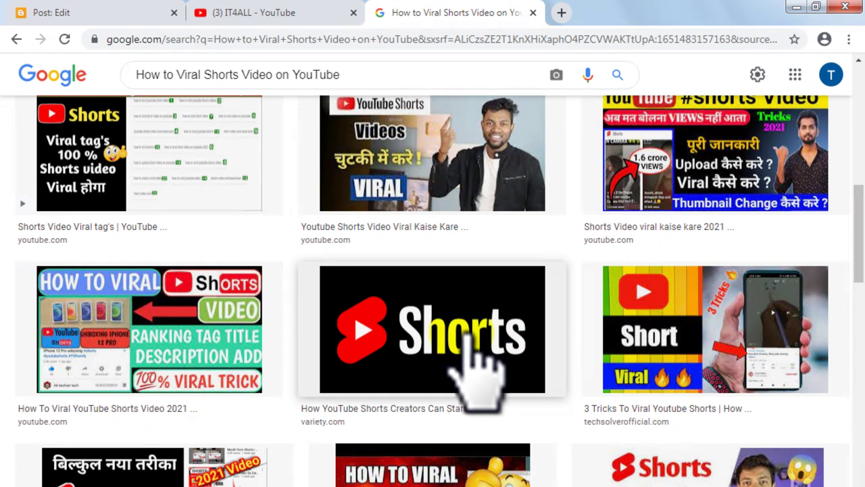
pyautogui.scroll(-5, 466, 338)
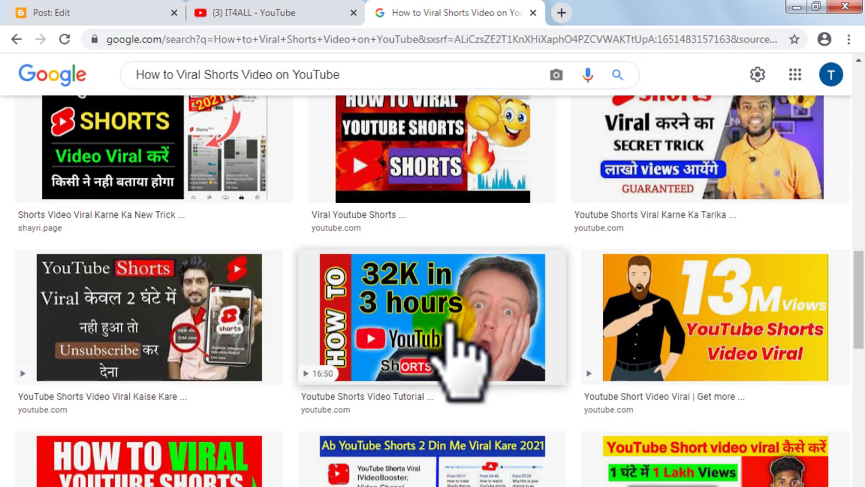
pyautogui.scroll(-8, 460, 355)
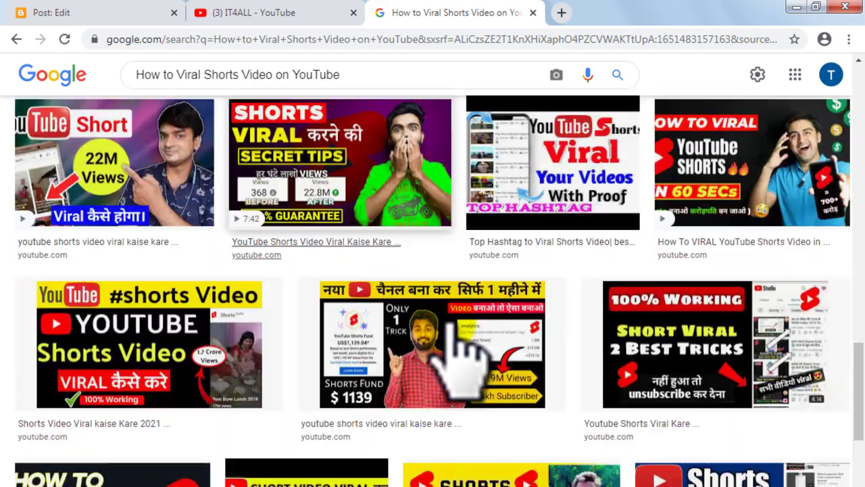
pyautogui.scroll(-12, 460, 359)
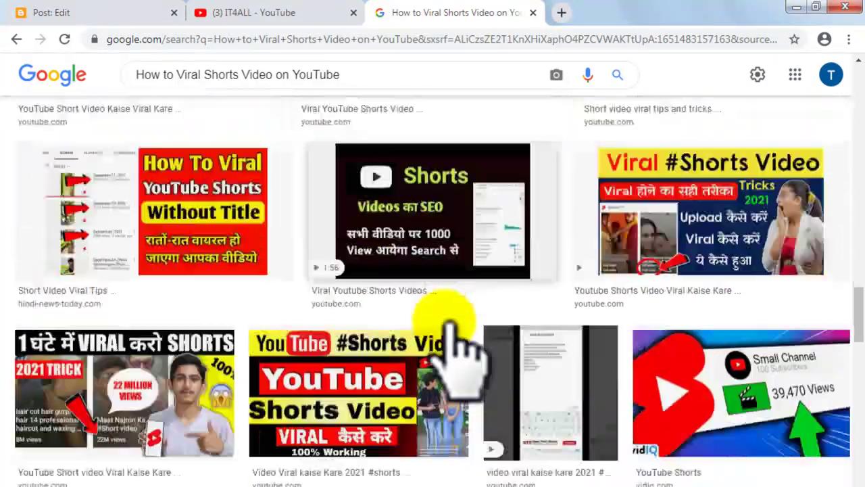
pyautogui.scroll(20, 450, 323)
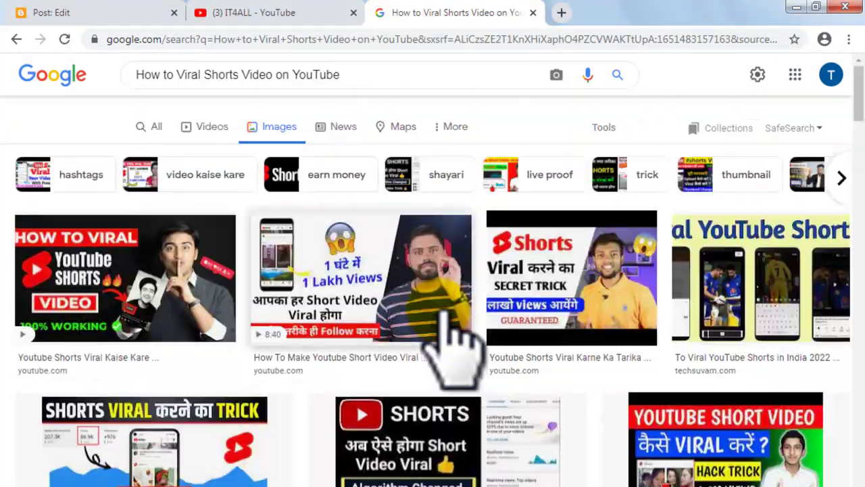
# Change the image search to "Viral Shorts Video on YouTube clipart", browse the results, and shorten the query to "Viral Shorts Video clipart"
pyautogui.moveTo(178, 86); pyautogui.dragTo(132, 86)
pyautogui.press('BackSpace')
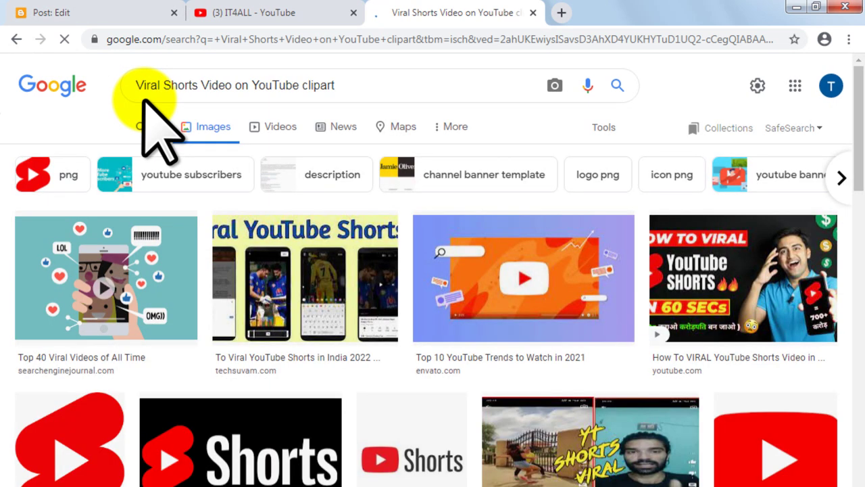
pyautogui.scroll(-5, 368, 357)
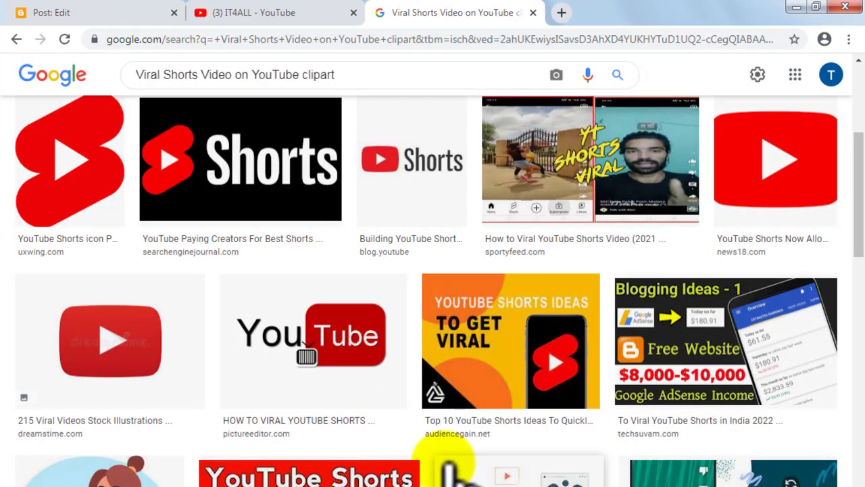
pyautogui.scroll(-2, 447, 466)
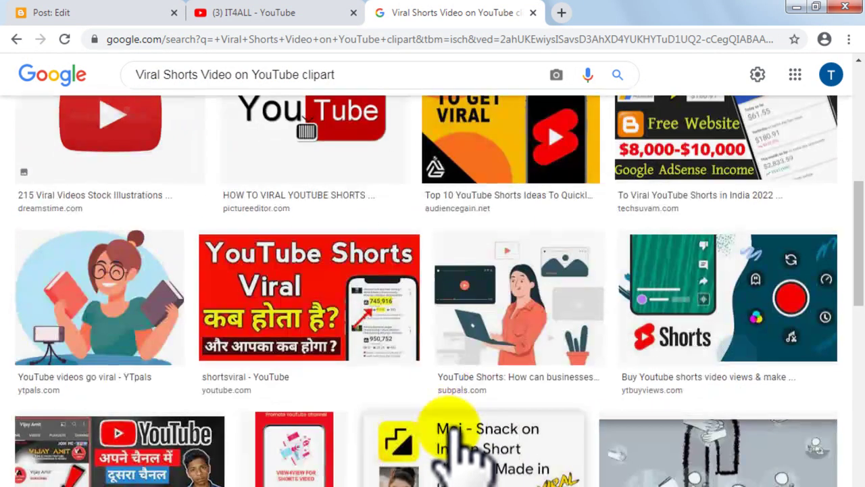
pyautogui.scroll(-3, 449, 466)
pyautogui.scroll(-3, 462, 456)
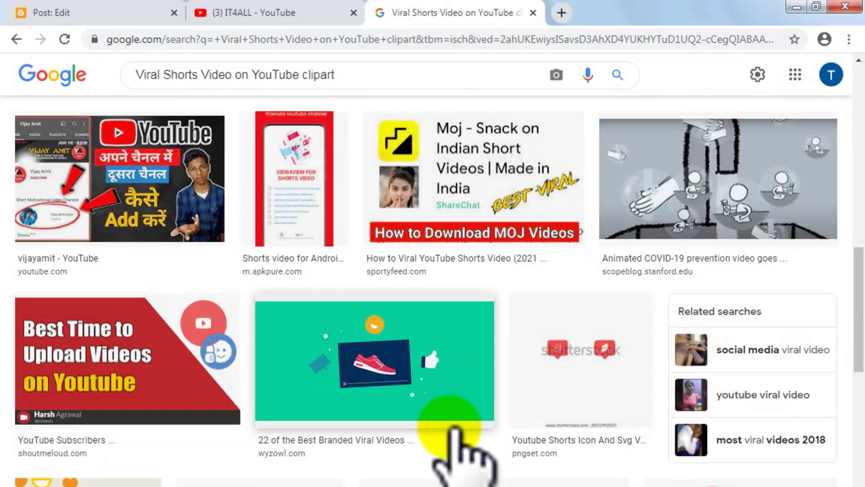
pyautogui.scroll(-3, 452, 430)
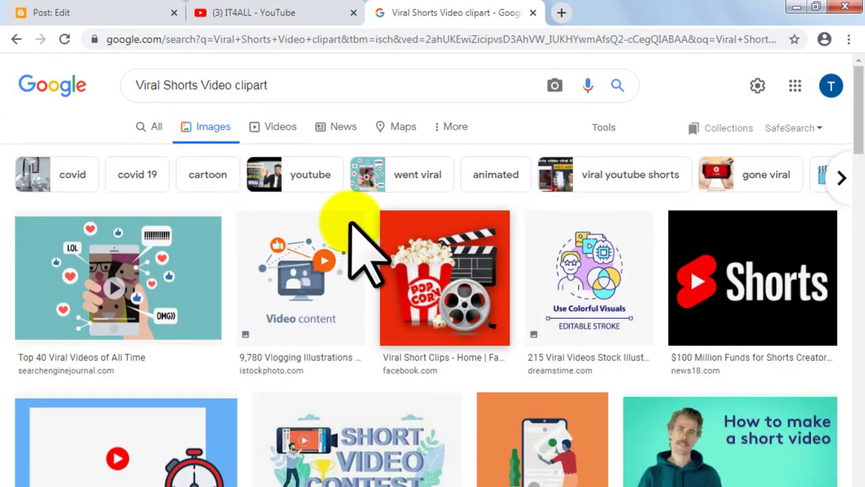
pyautogui.moveTo(138, 86); pyautogui.dragTo(198, 85)
pyautogui.click(190, 85)
pyautogui.click(190, 85)
pyautogui.click(304, 89)
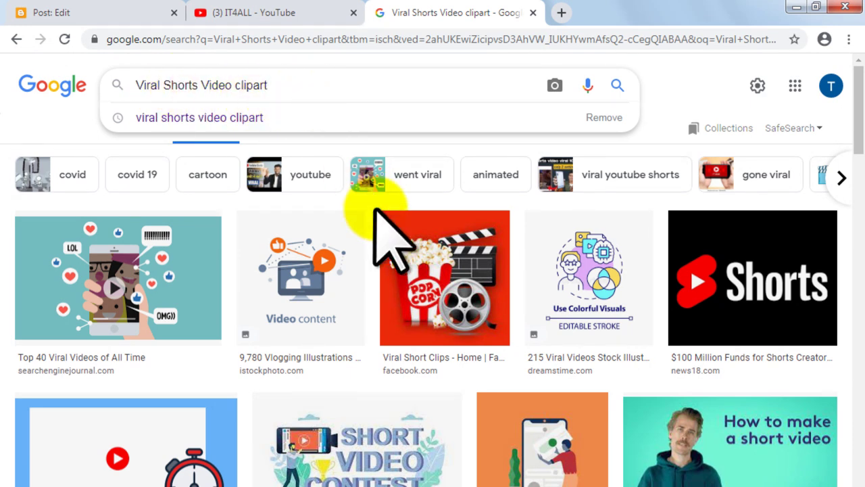
pyautogui.moveTo(289, 84); pyautogui.dragTo(138, 83)
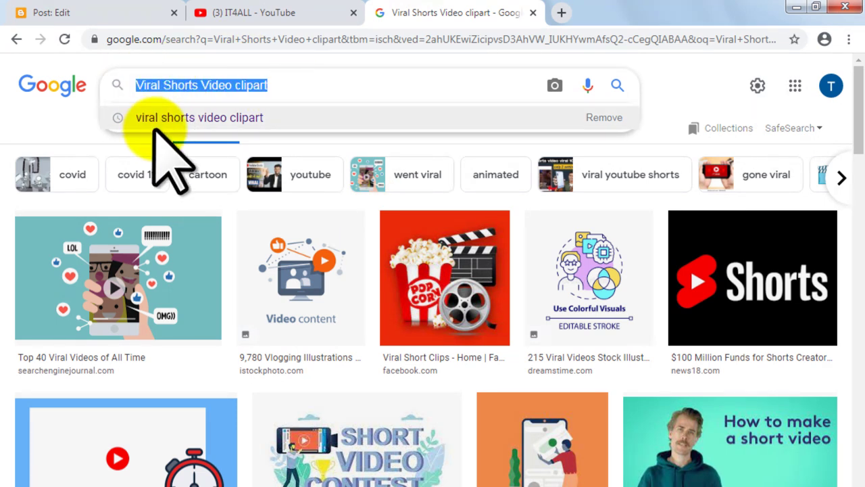
pyautogui.write('virtual')
# Preview several YouTube Shorts logo images from the results and their related images to compare them for the post
pyautogui.scroll(-4, 317, 243)
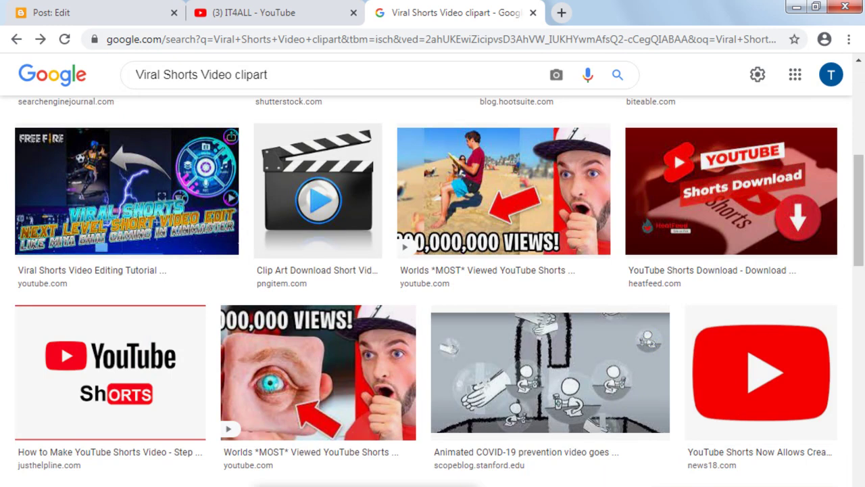
pyautogui.click(184, 338)
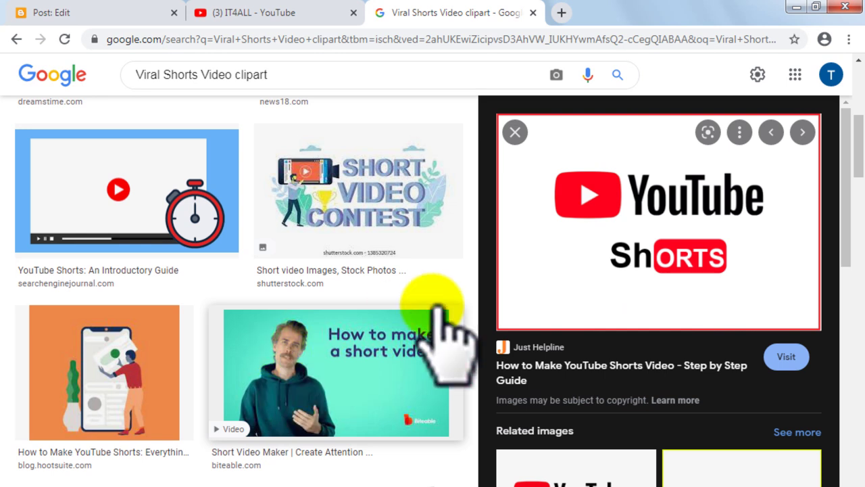
pyautogui.scroll(-4, 636, 406)
pyautogui.scroll(-5, 642, 379)
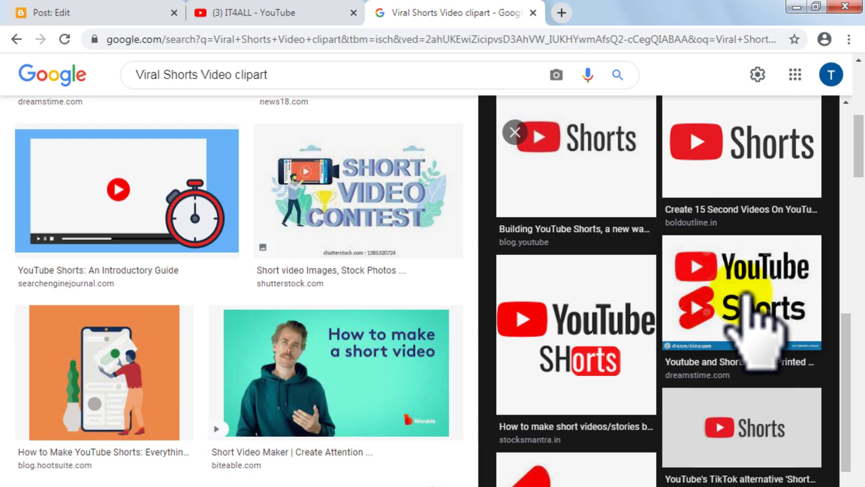
pyautogui.click(749, 299)
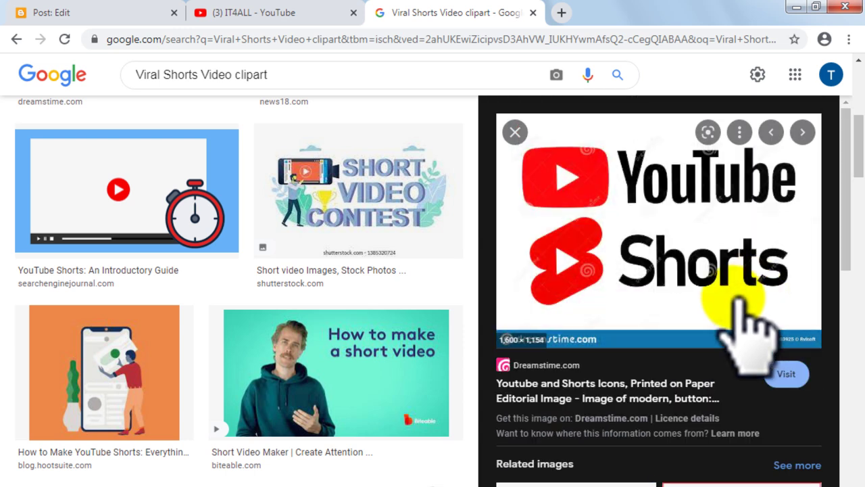
pyautogui.scroll(-4, 618, 328)
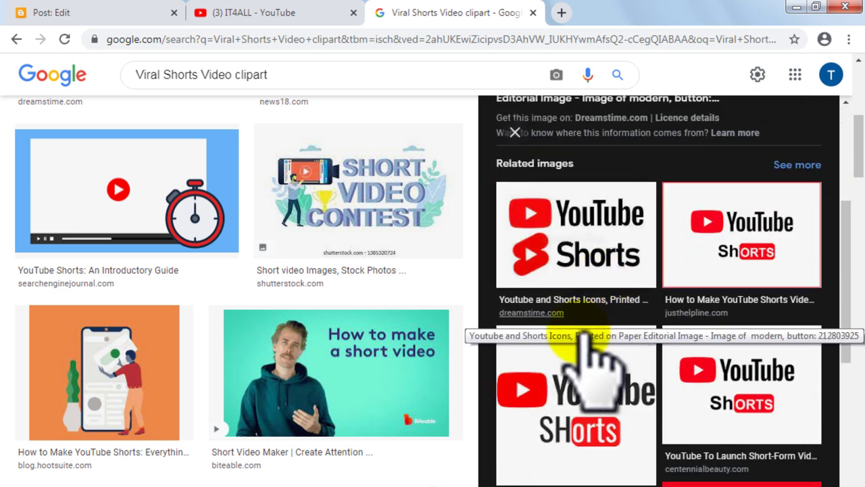
pyautogui.click(560, 203)
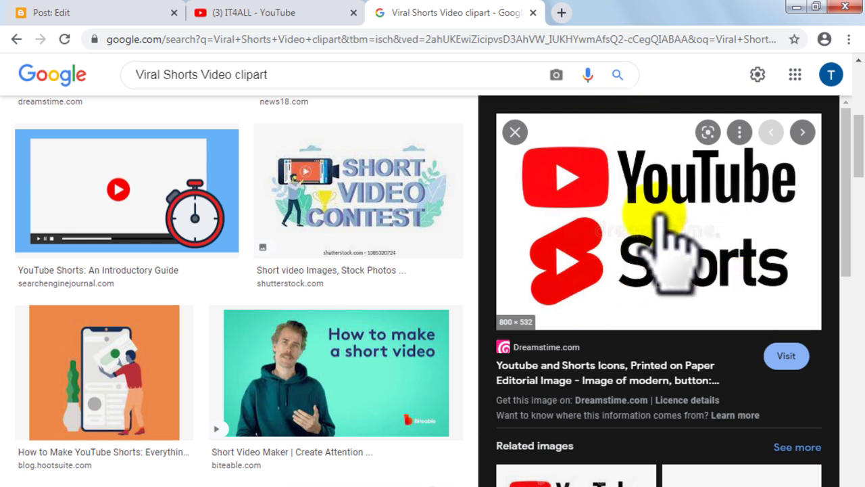
pyautogui.scroll(-2, 666, 236)
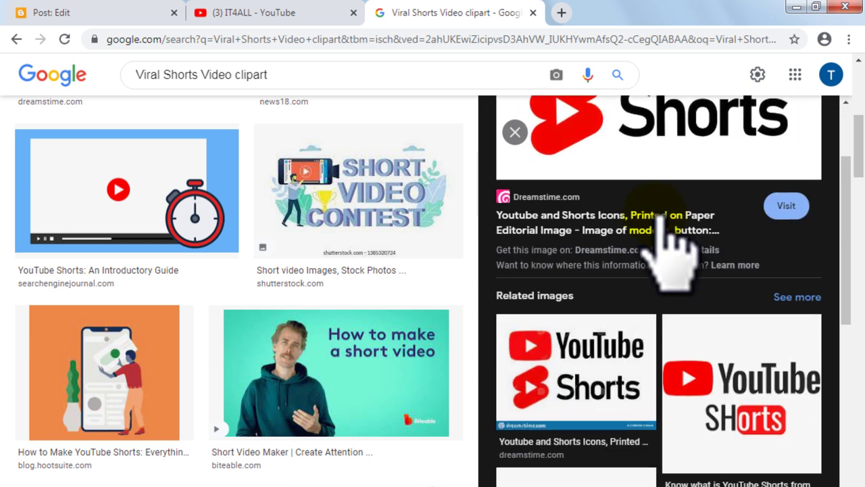
pyautogui.click(738, 382)
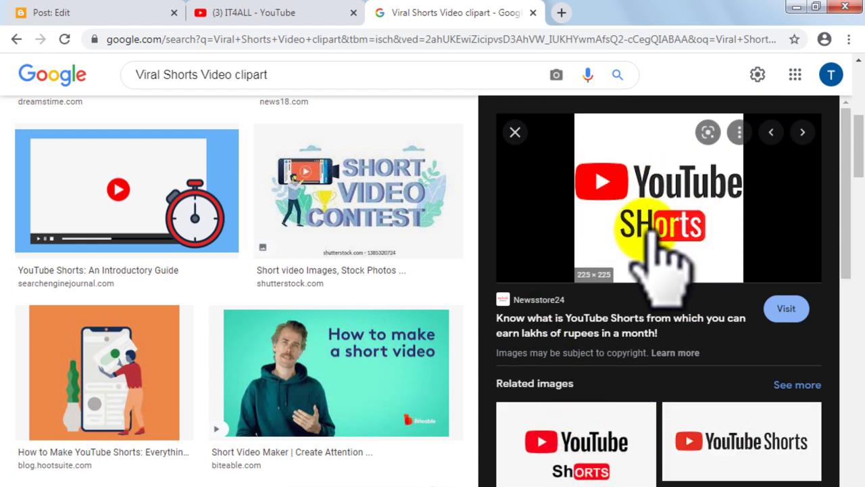
pyautogui.scroll(-2, 651, 233)
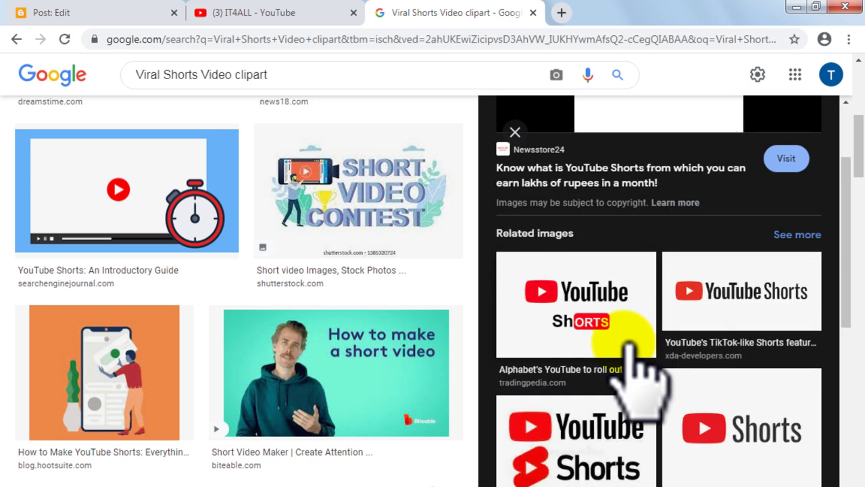
# Open the YouTube Shorts logo from Trading Pedia among the related images and copy the image
pyautogui.click(580, 315)
pyautogui.rightClick(648, 200)
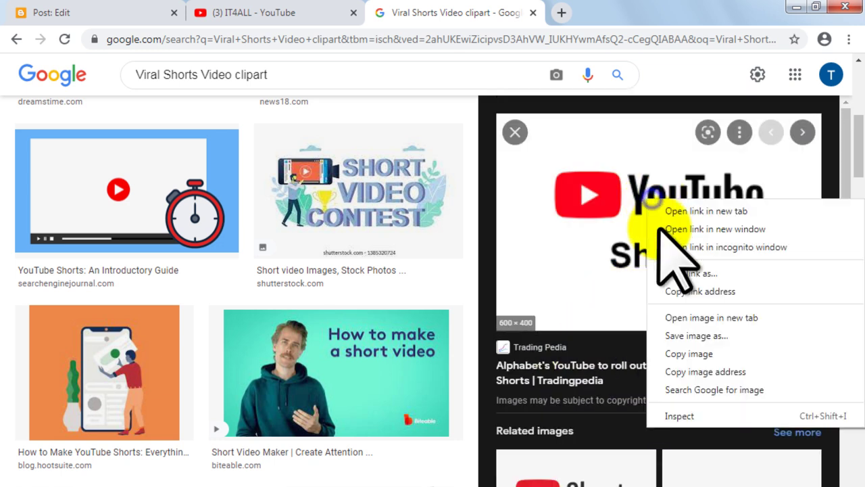
pyautogui.click(685, 352)
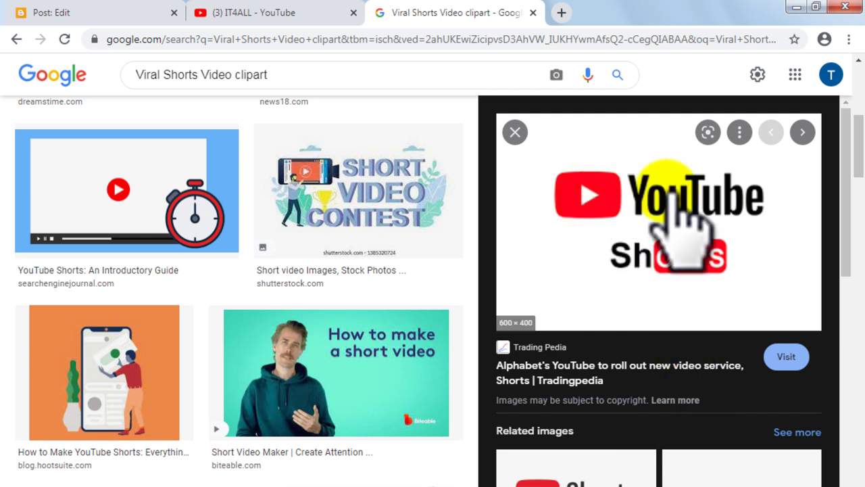
# Save the YouTube Shorts logo image to the Desktop as "images" and minimize the open windows to show the desktop
pyautogui.rightClick(622, 172)
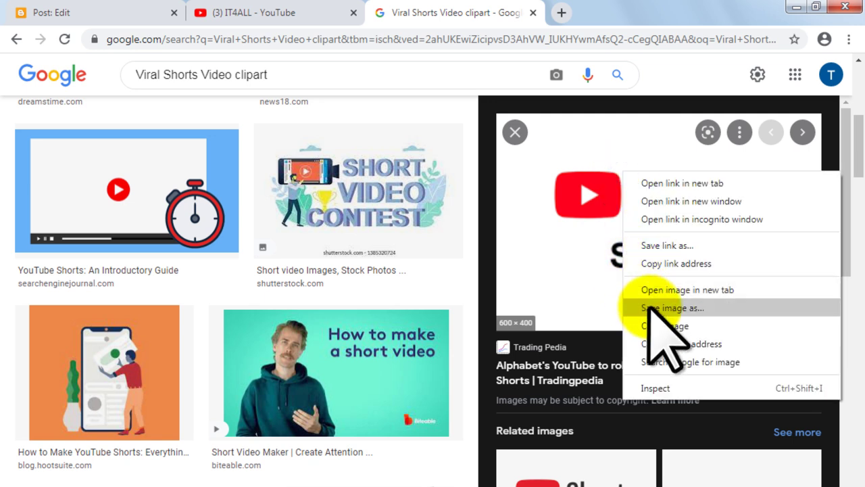
pyautogui.click(680, 307)
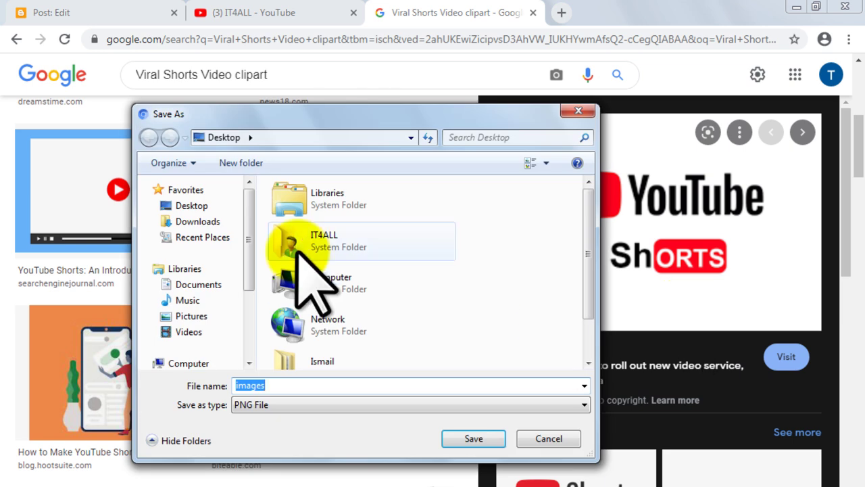
pyautogui.click(191, 206)
pyautogui.click(474, 438)
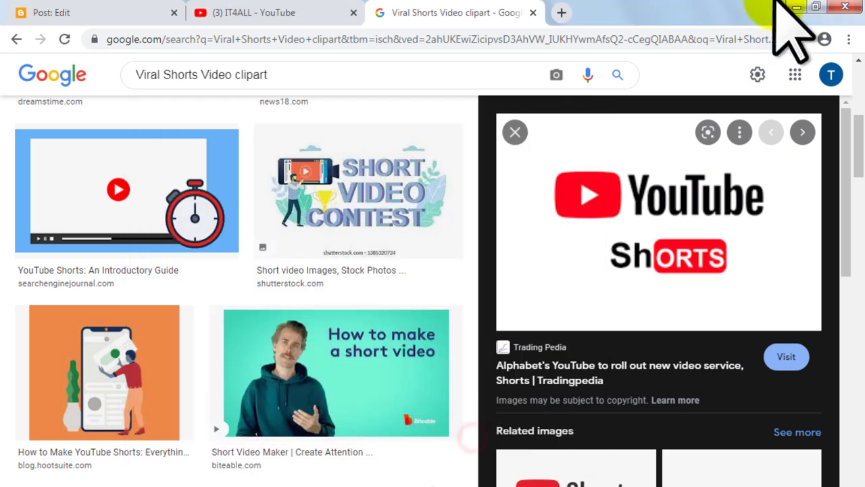
pyautogui.click(796, 8)
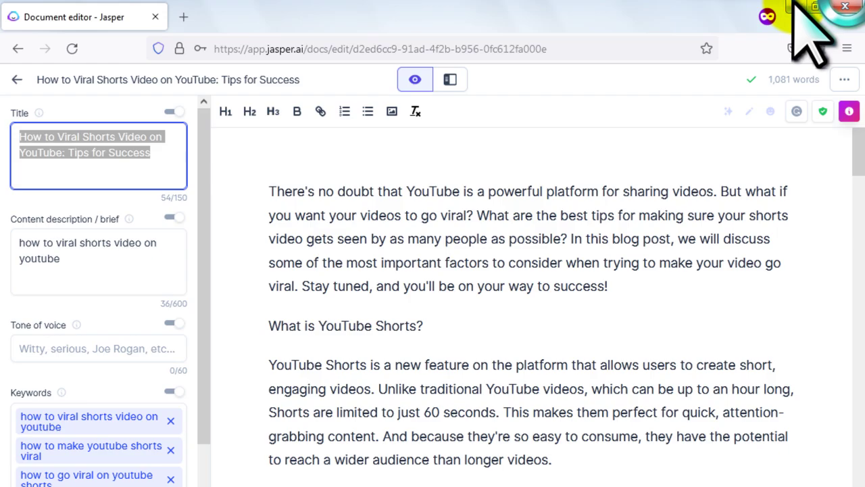
pyautogui.click(797, 8)
pyautogui.click(797, 7)
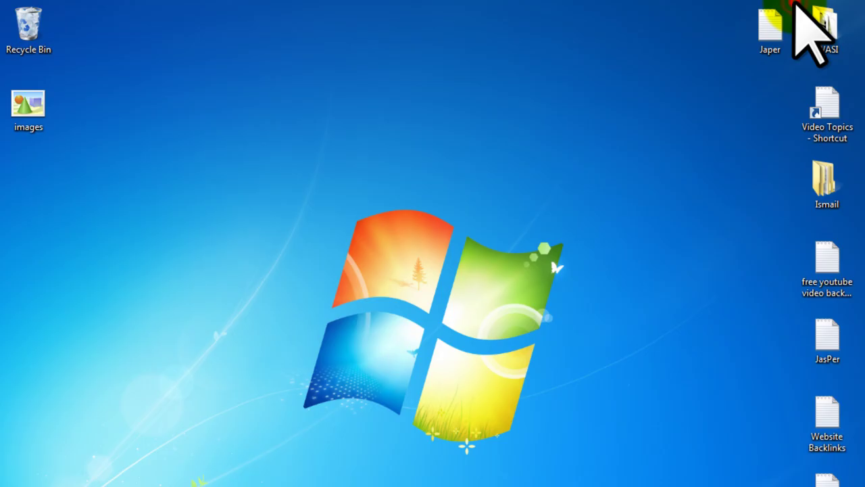
pyautogui.moveTo(81, 88); pyautogui.dragTo(25, 203)
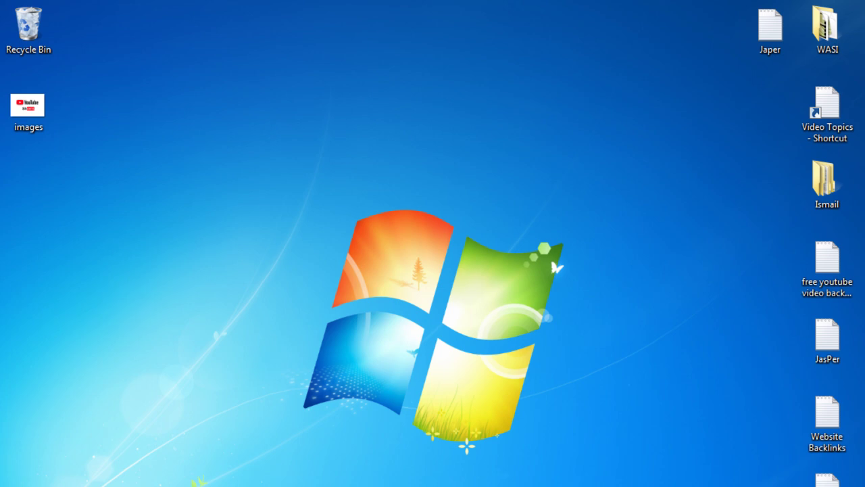
# Open Website.cdr from the F:\Youtube Channel\Thumbnails folder in CorelDRAW
pyautogui.press('super+e')
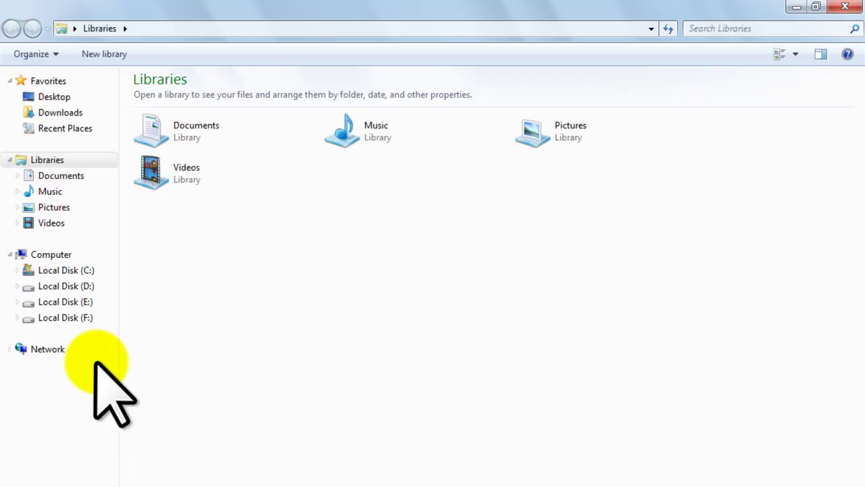
pyautogui.click(66, 317)
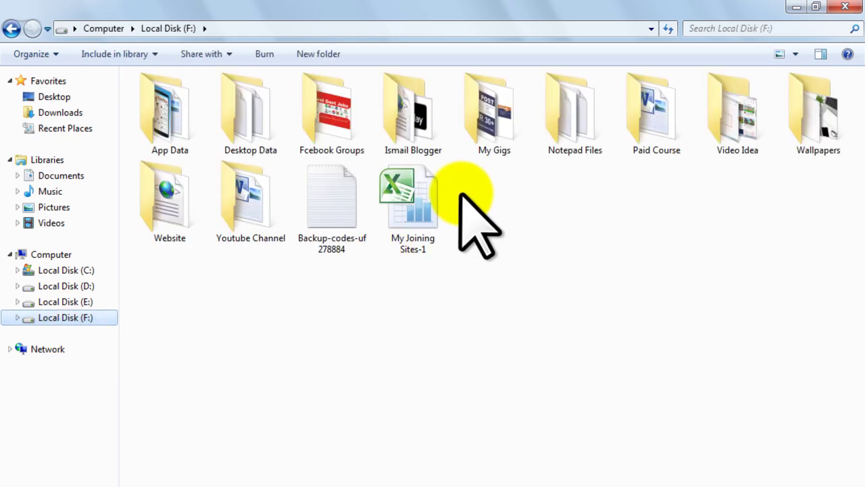
pyautogui.doubleClick(252, 218)
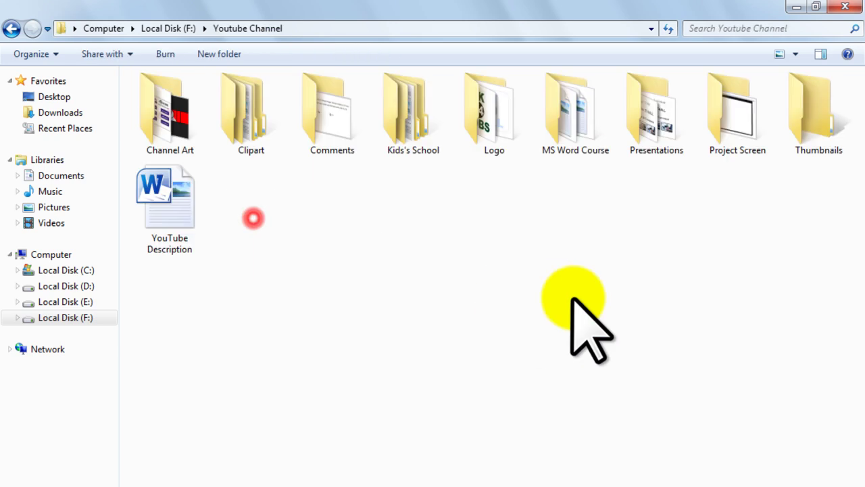
pyautogui.doubleClick(838, 118)
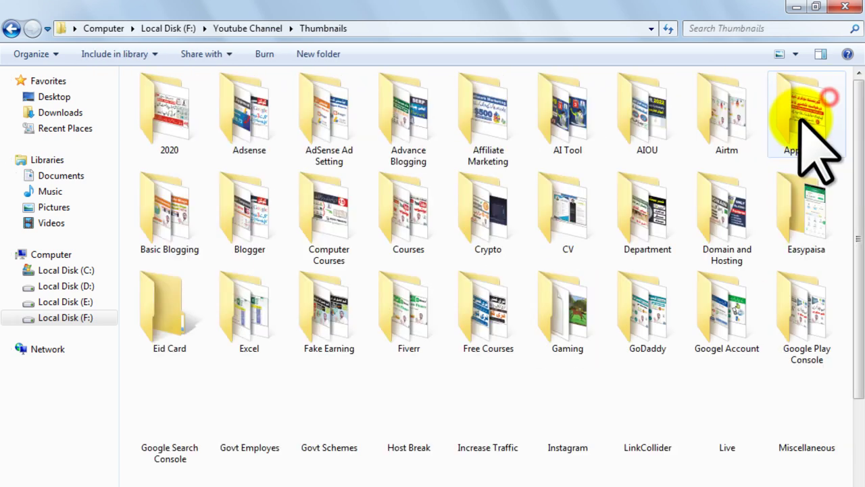
pyautogui.moveTo(856, 288); pyautogui.dragTo(860, 438)
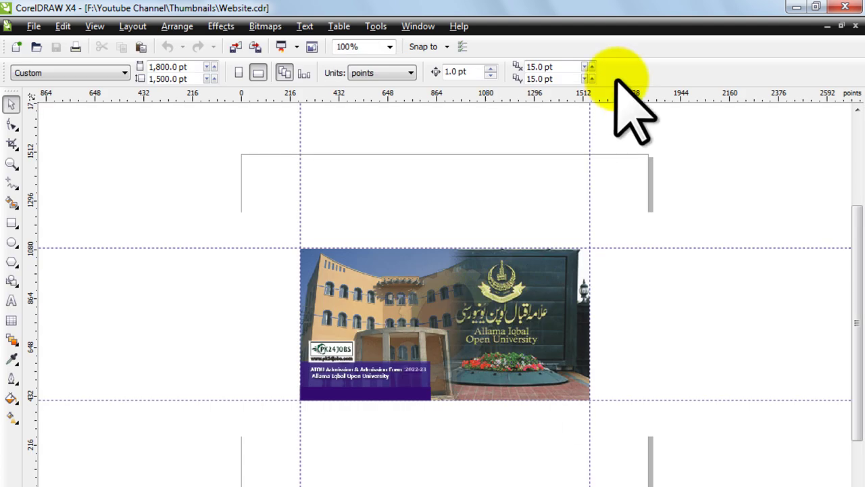
# Clear the old Allama Iqbal Open University banner artwork, moving the PK24JOBS logo outside the page to keep it
pyautogui.moveTo(448, 318); pyautogui.dragTo(457, 338)
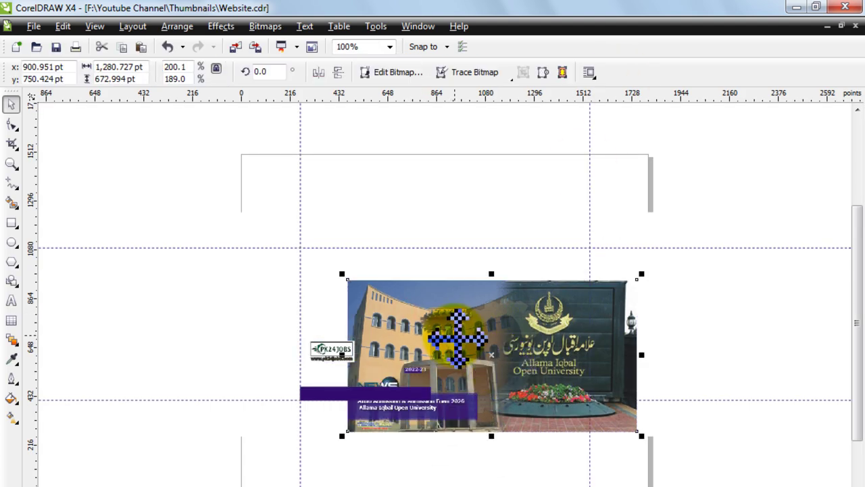
pyautogui.press('Delete')
pyautogui.moveTo(128, 150); pyautogui.dragTo(463, 376)
pyautogui.moveTo(338, 353); pyautogui.dragTo(117, 125)
pyautogui.click(368, 394)
pyautogui.press('Delete')
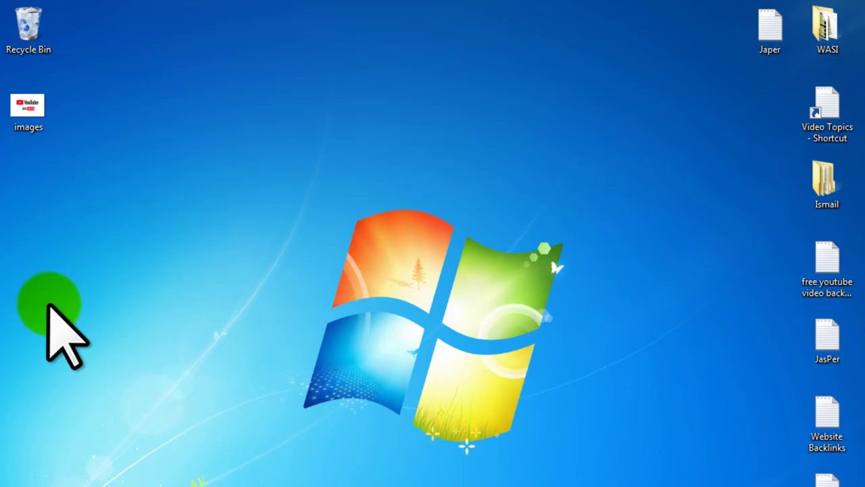
# Bring the saved Shorts logo image from the desktop into the CorelDRAW page and stretch it between the vertical guides, about 1,281 by 752 pt
pyautogui.click(30, 112)
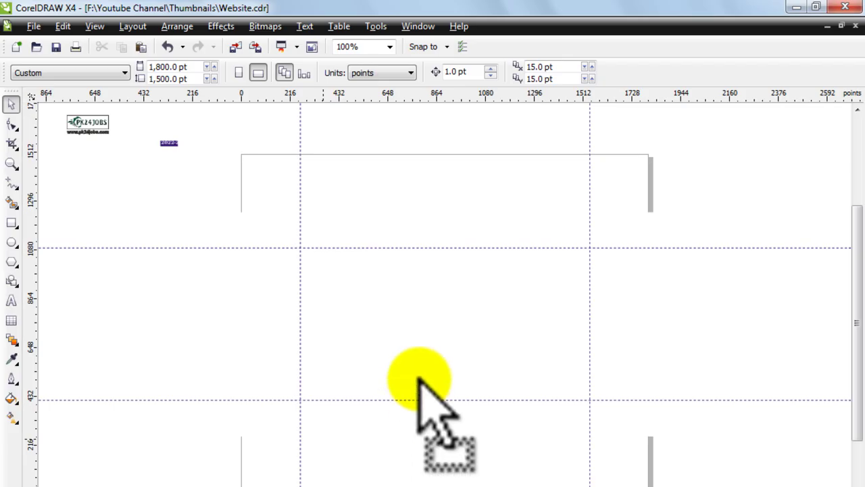
pyautogui.moveTo(419, 353); pyautogui.dragTo(440, 344)
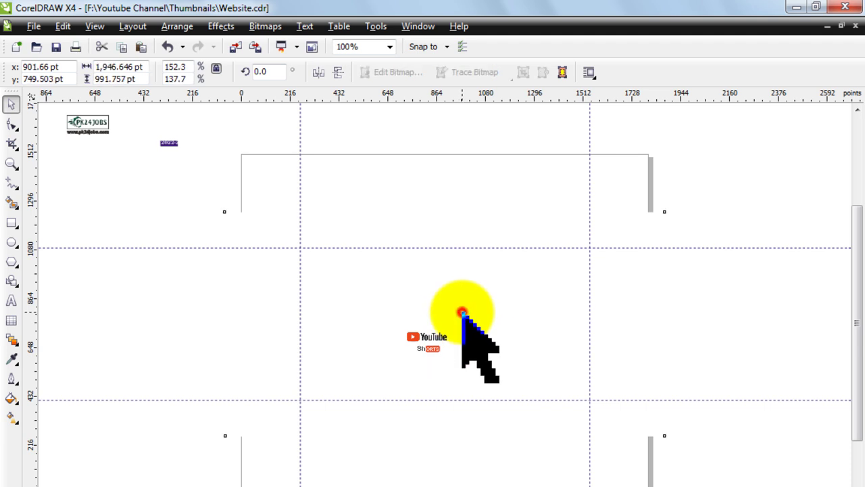
pyautogui.click(461, 312)
pyautogui.click(428, 338)
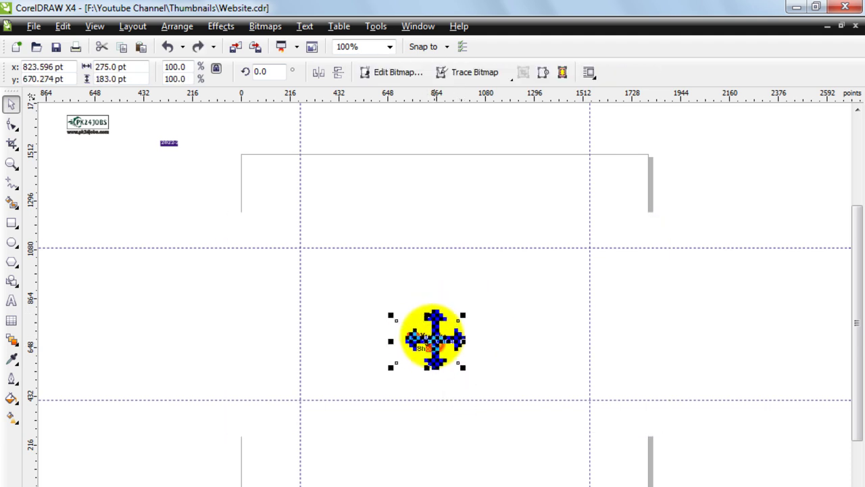
pyautogui.moveTo(455, 318); pyautogui.dragTo(544, 262)
pyautogui.moveTo(425, 318); pyautogui.dragTo(409, 298)
pyautogui.moveTo(528, 322); pyautogui.dragTo(594, 322)
pyautogui.moveTo(444, 400); pyautogui.dragTo(444, 421)
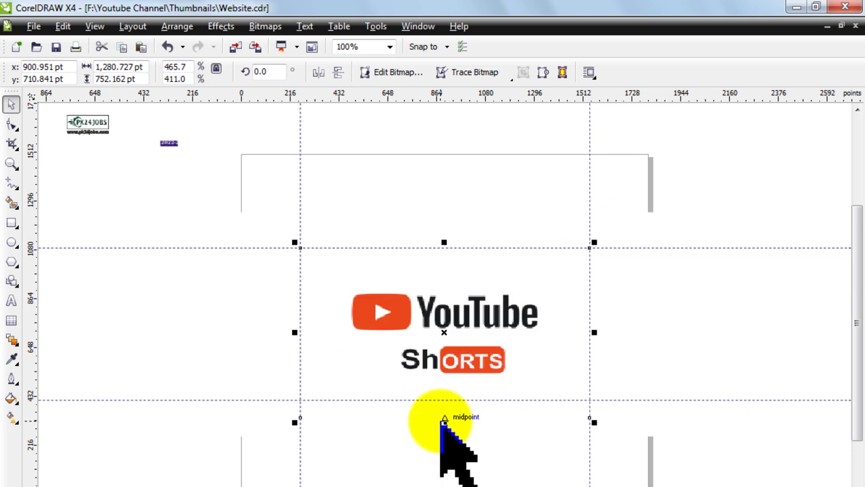
# Crop the bottom edge of the Shorts logo image to the lower horizontal guide with the Shape tool, giving about 673 pt height
pyautogui.click(12, 124)
pyautogui.moveTo(251, 401); pyautogui.dragTo(589, 399)
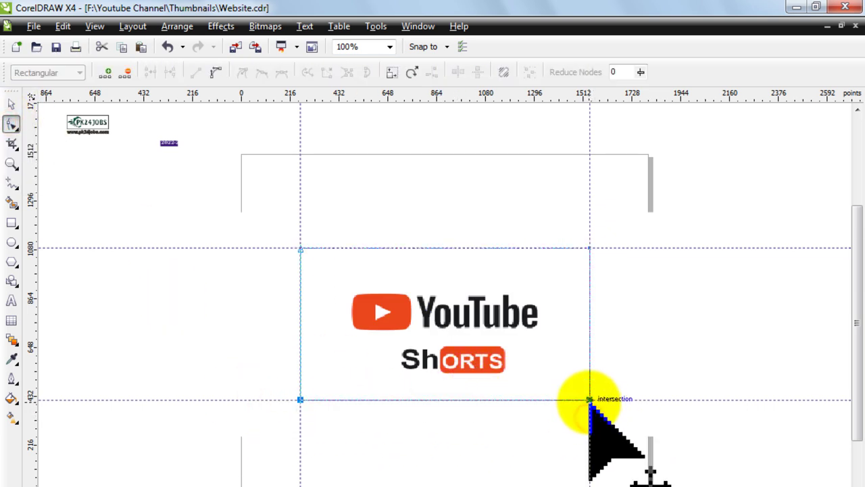
pyautogui.click(12, 105)
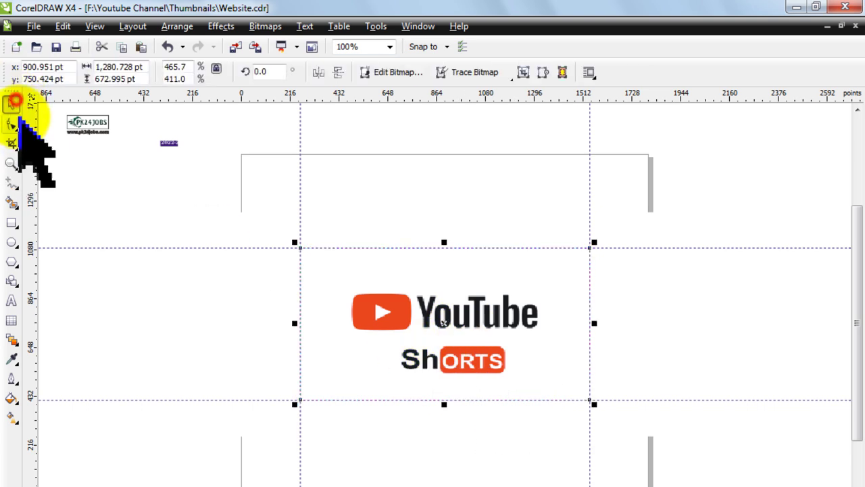
# Place the PK24JOBS logo in the lower-left corner of the guide frame and delete the leftover 2022-23 label outside the page
pyautogui.click(85, 123)
pyautogui.moveTo(90, 128); pyautogui.dragTo(332, 389)
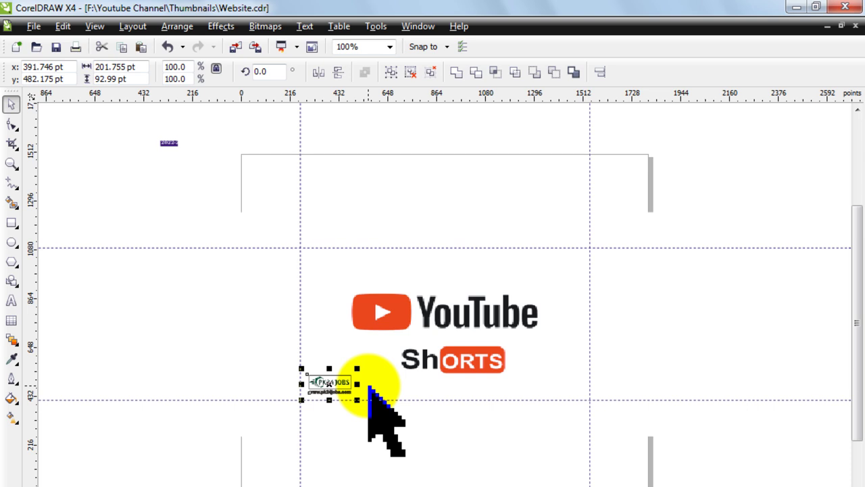
pyautogui.scroll(3, 196, 157)
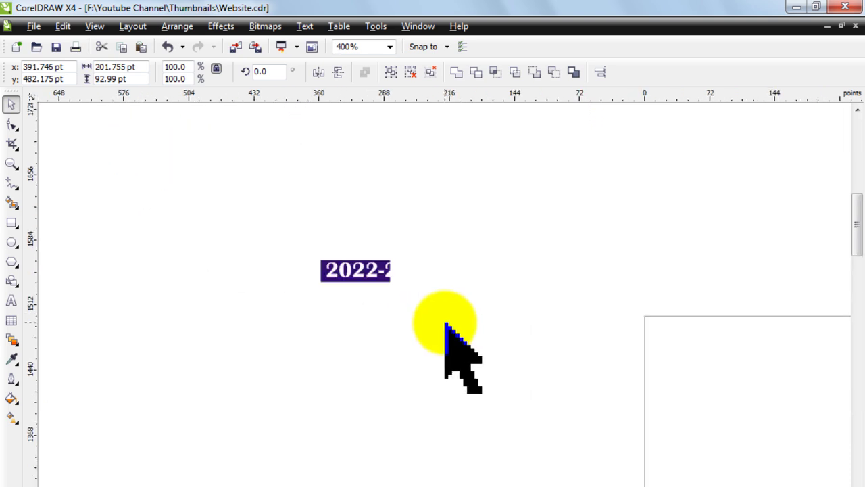
pyautogui.scroll(1, 445, 323)
pyautogui.moveTo(166, 184); pyautogui.dragTo(625, 318)
pyautogui.press('Delete')
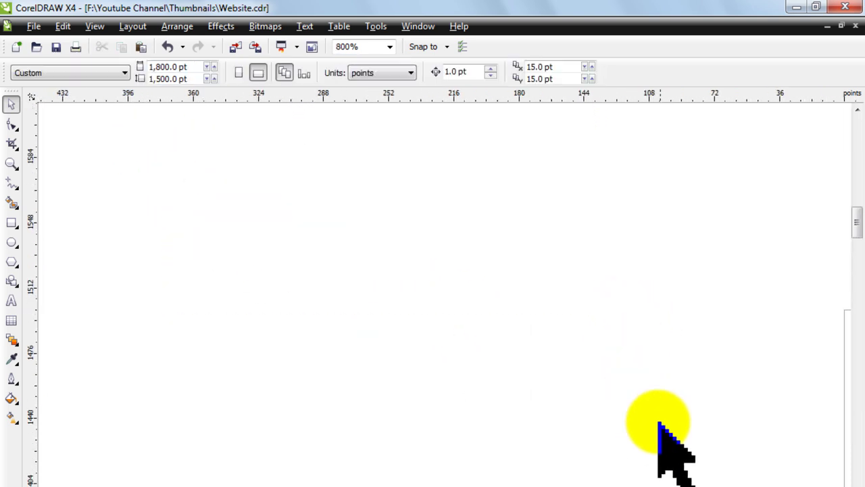
pyautogui.scroll(-4, 659, 425)
pyautogui.scroll(2, 512, 348)
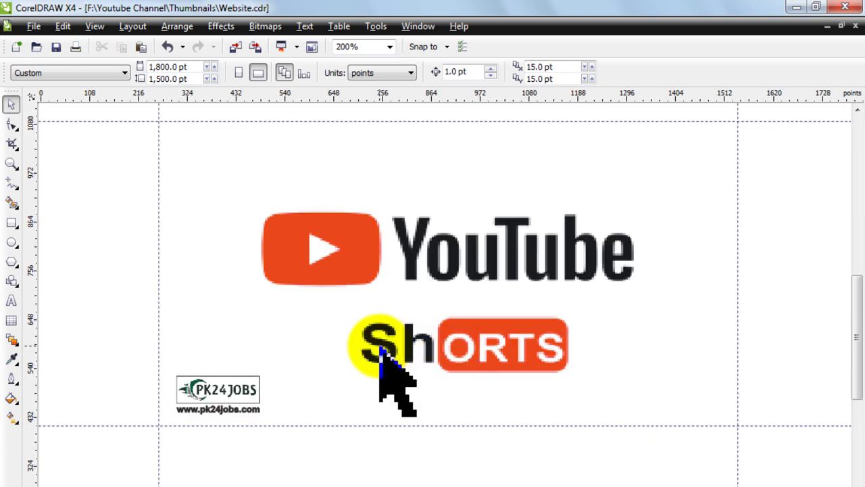
pyautogui.scroll(-1, 443, 312)
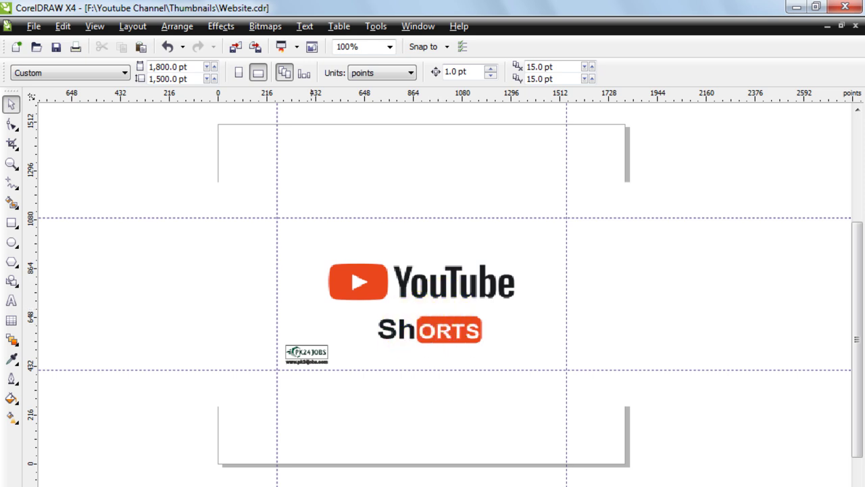
# Switch to Chrome, search Google Images for "boost video clipart", and open the red-and-white Iconfinder rocket among the rocket's related images
pyautogui.click(154, 471)
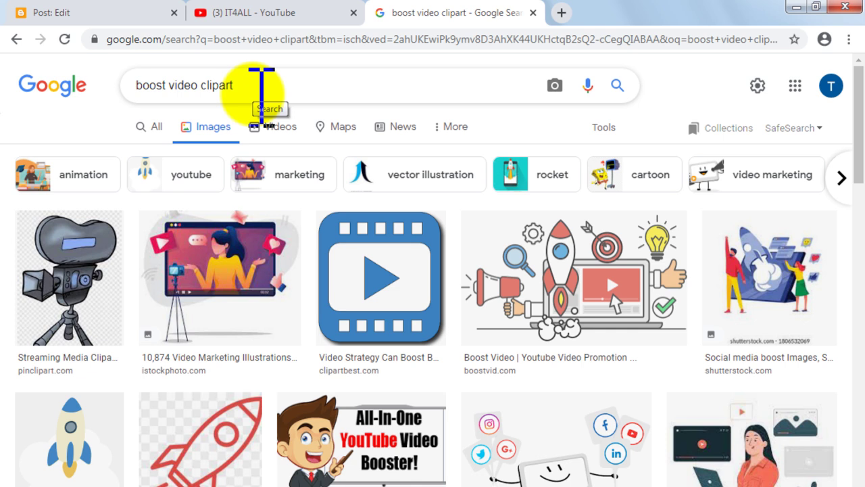
pyautogui.click(69, 436)
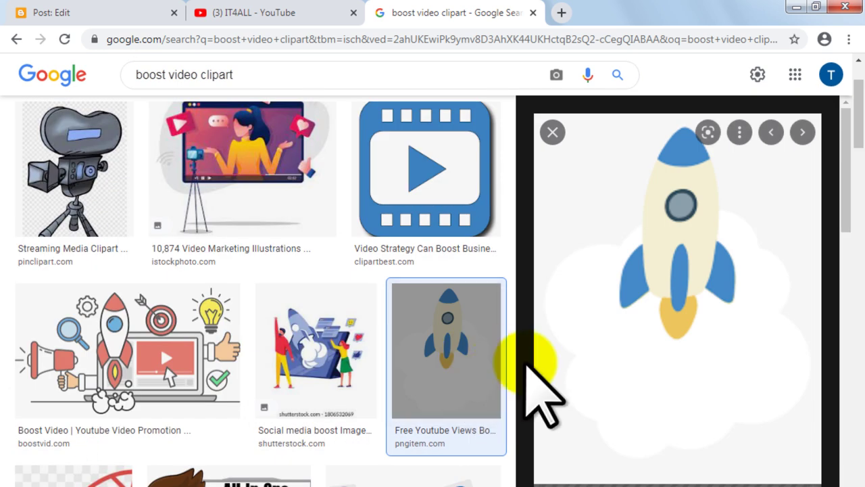
pyautogui.scroll(-8, 534, 359)
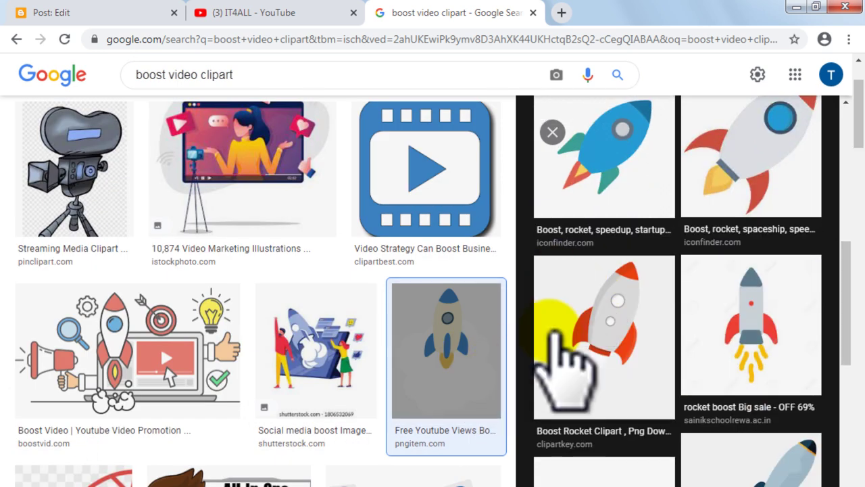
pyautogui.scroll(5, 734, 328)
pyautogui.click(744, 372)
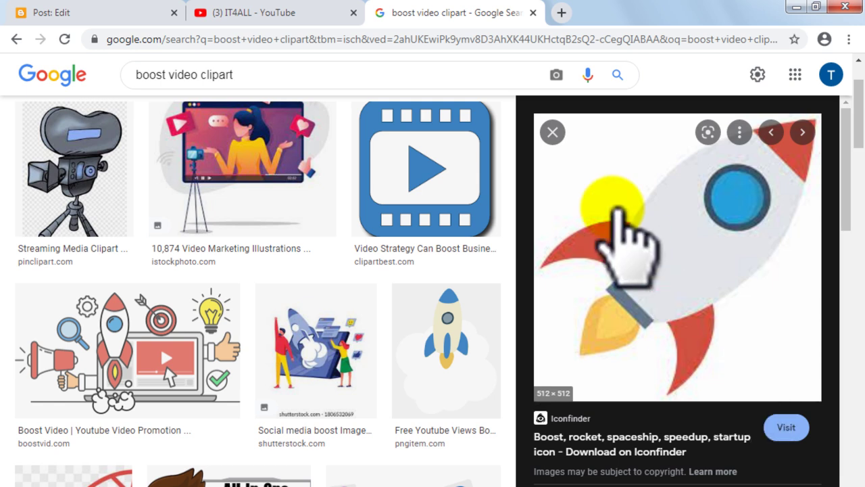
# Save the Iconfinder rocket image to the Desktop
pyautogui.rightClick(624, 182)
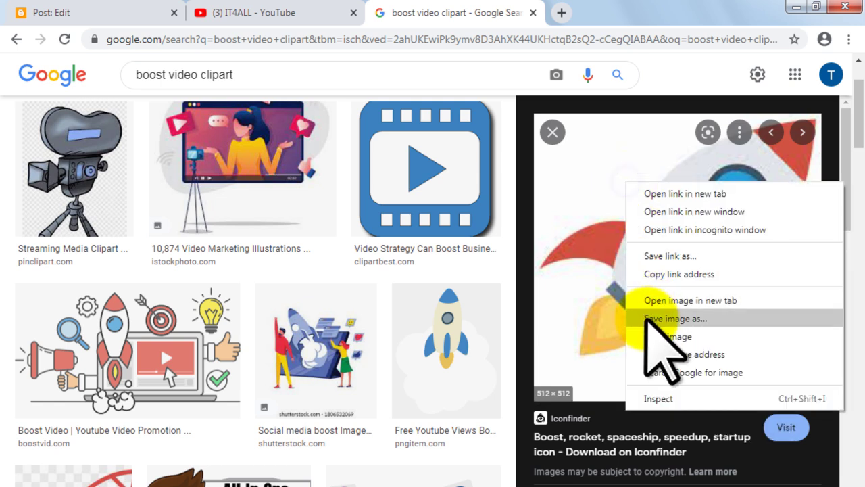
pyautogui.click(674, 319)
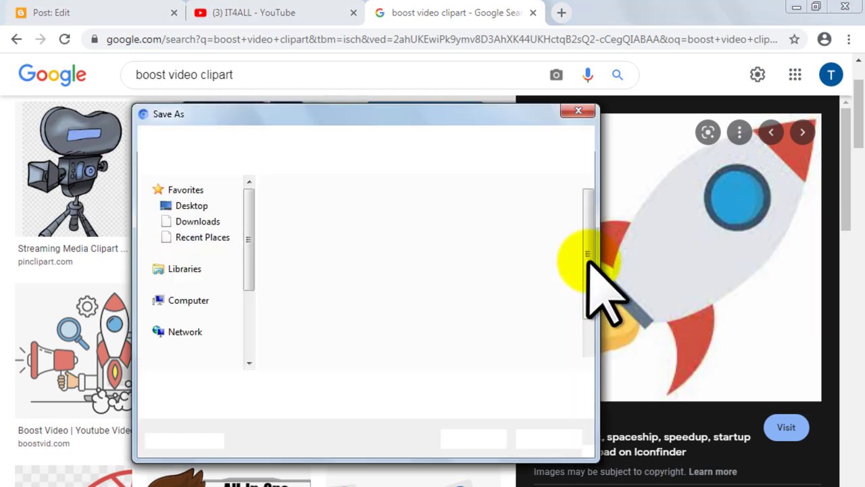
pyautogui.click(191, 206)
pyautogui.click(460, 433)
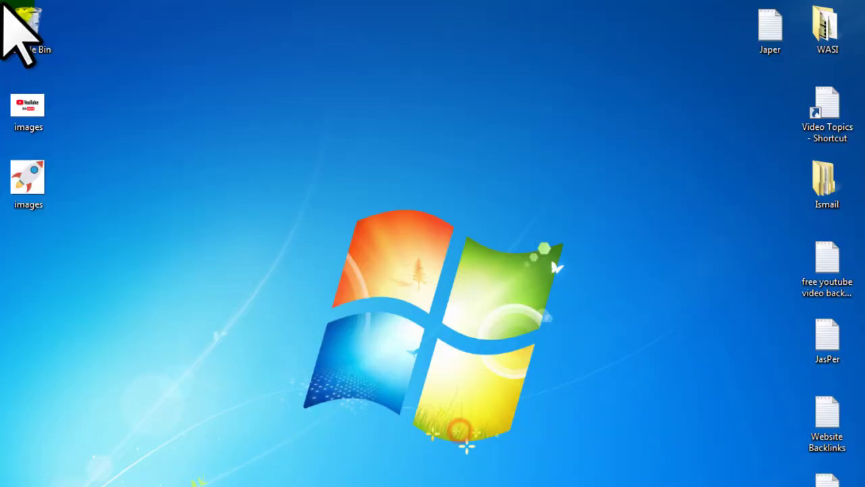
# Add the rocket image from the desktop to the CorelDRAW banner at 225 by 225 pt, in the upper-right corner of the guide frame
pyautogui.moveTo(27, 193); pyautogui.dragTo(480, 265)
pyautogui.scroll(2, 525, 276)
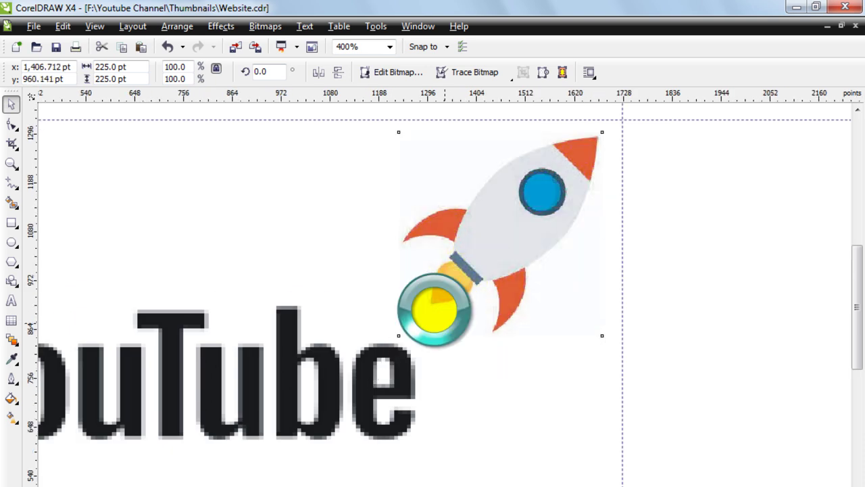
pyautogui.scroll(-3, 440, 314)
pyautogui.click(604, 344)
pyautogui.scroll(1, 444, 327)
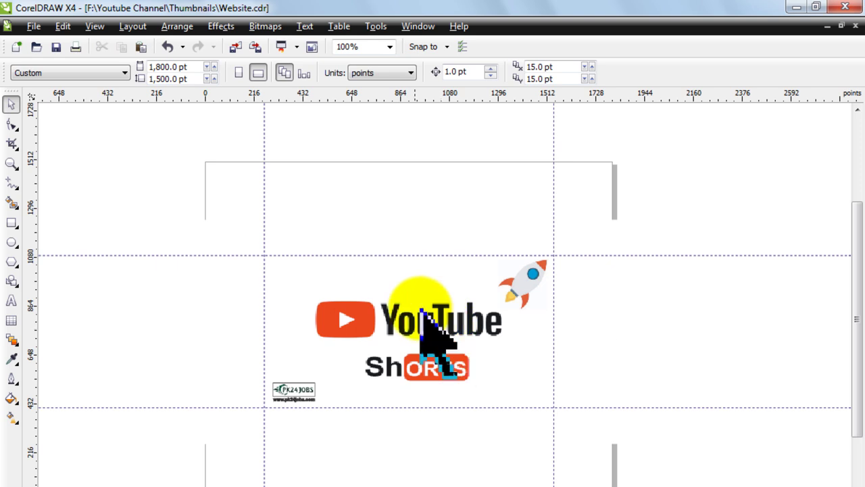
# Export the banner to the Desktop as a JPEG bitmap named Website, accepting the export options
pyautogui.click(34, 27)
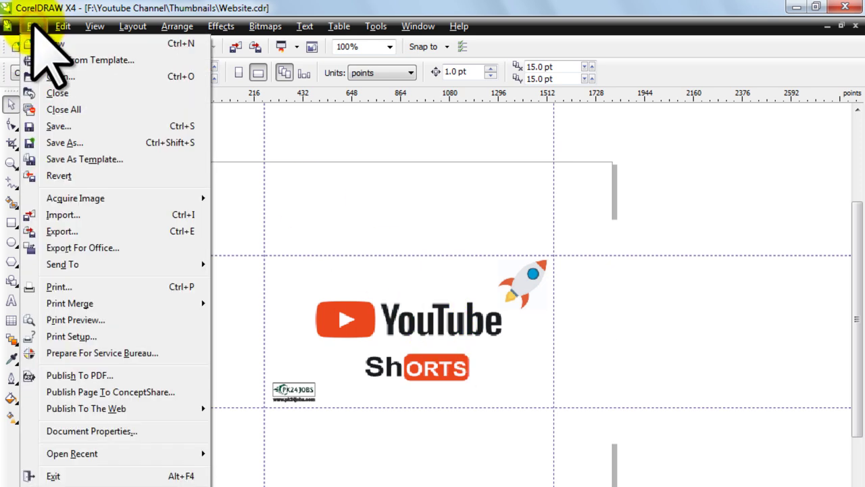
pyautogui.click(64, 233)
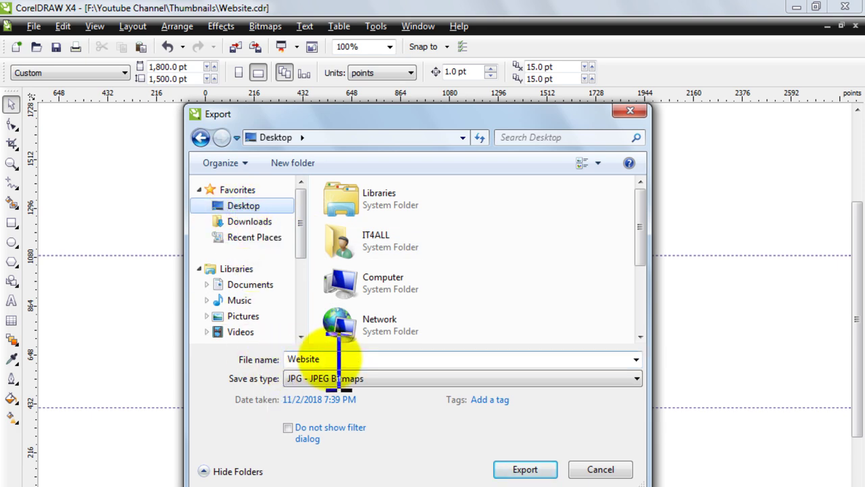
pyautogui.doubleClick(296, 359)
pyautogui.click(331, 376)
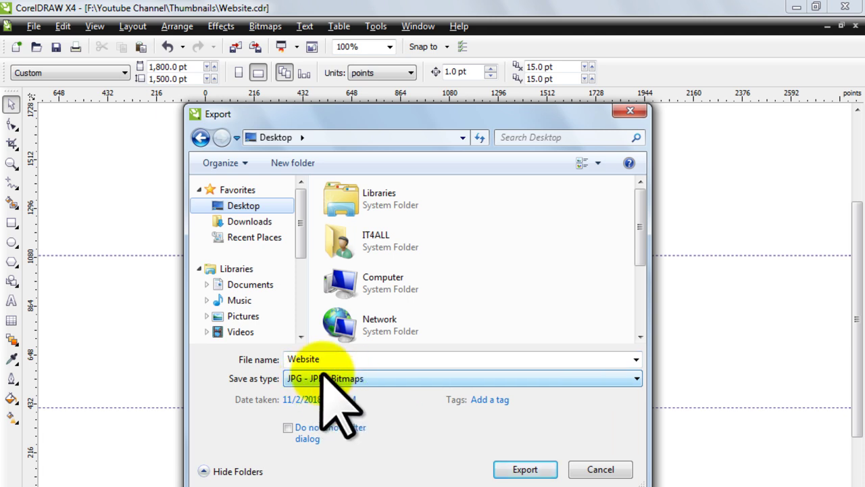
pyautogui.click(535, 470)
pyautogui.click(425, 419)
pyautogui.click(431, 424)
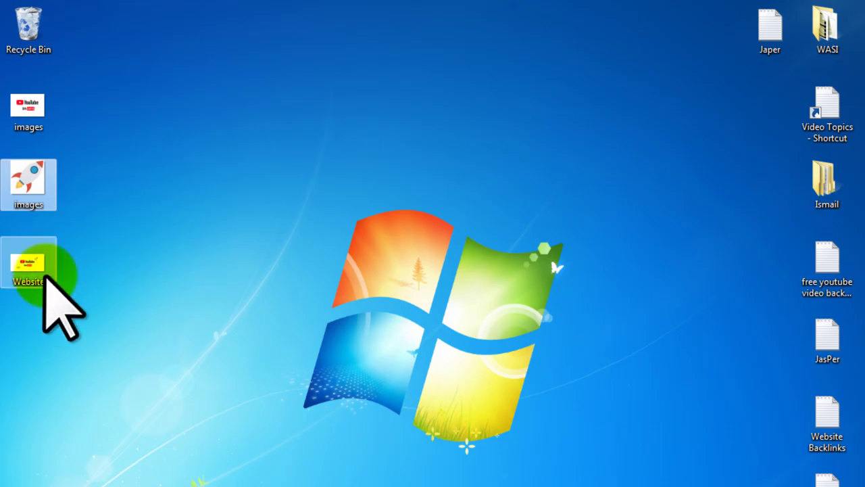
# Switch to the desktop and check the exported Website image in the photo viewer
pyautogui.click(43, 274)
pyautogui.press('Return')
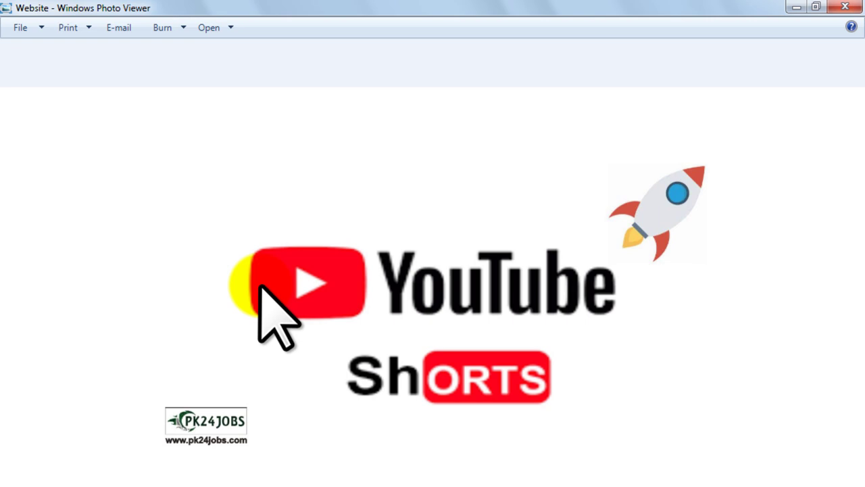
pyautogui.click(844, 6)
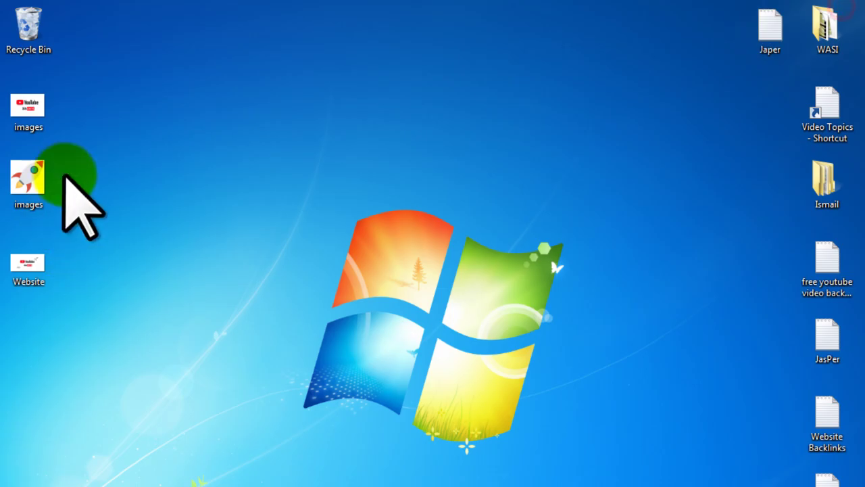
# Delete the two downloaded source pictures named images from the desktop, keeping the exported Website banner
pyautogui.click(39, 277)
pyautogui.moveTo(59, 89); pyautogui.dragTo(19, 215)
pyautogui.press('Return')
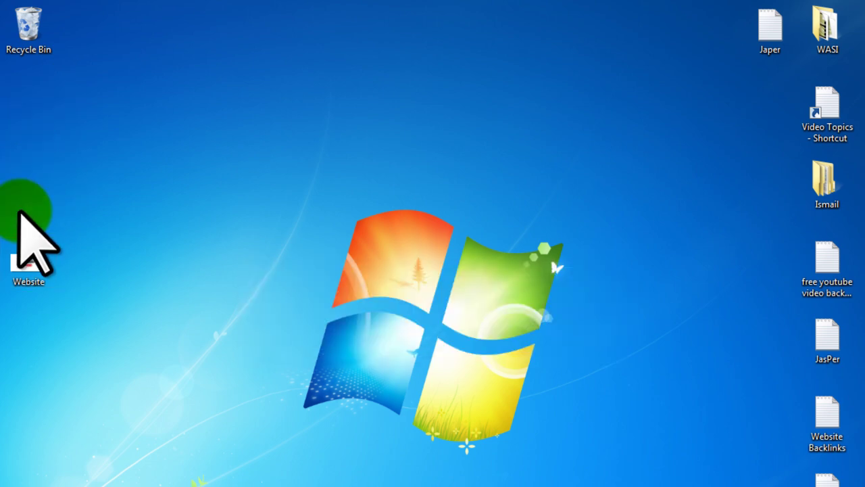
pyautogui.moveTo(108, 228); pyautogui.dragTo(47, 317)
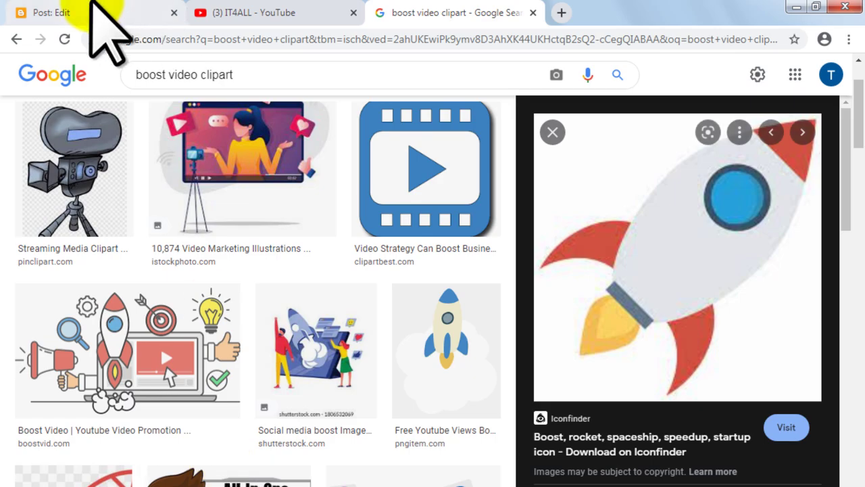
# Switch to the Blogger post in Chrome and copy its entire title
pyautogui.click(93, 11)
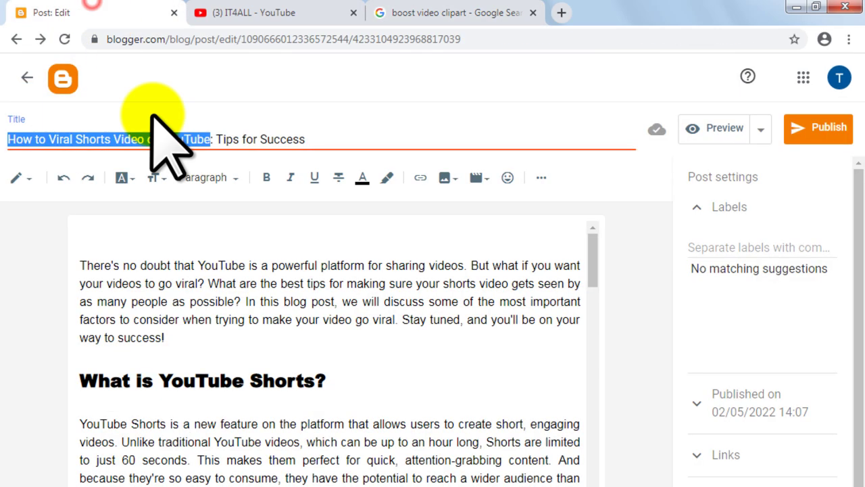
pyautogui.click(255, 138)
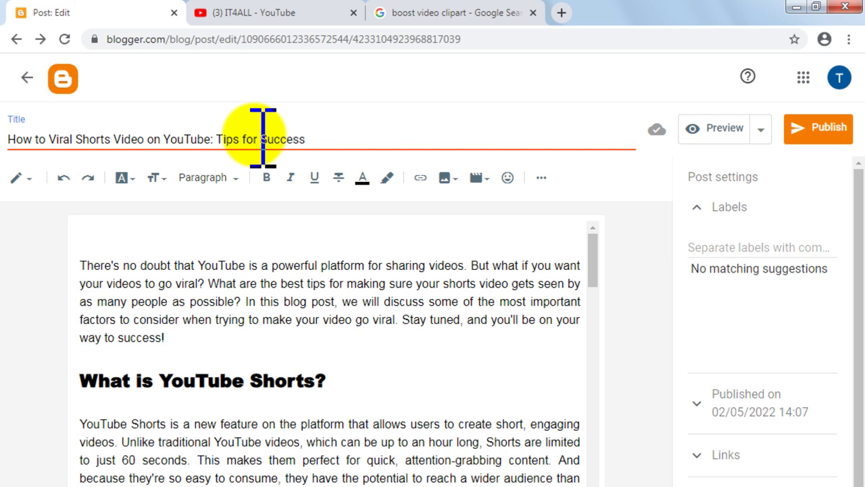
pyautogui.hotkey('ctrl', 'a')
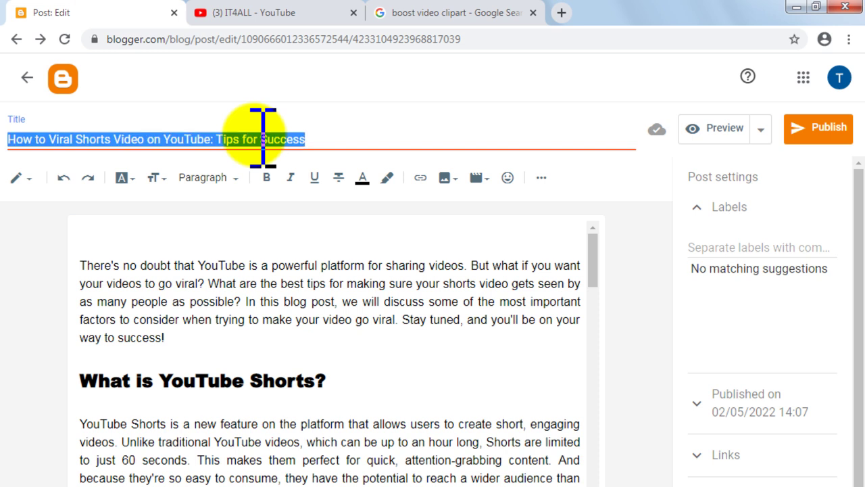
# Return to the desktop and rename the Website image to "How to Viral Shorts Video on YouTube Tips for Success"
pyautogui.click(789, 8)
pyautogui.click(27, 263)
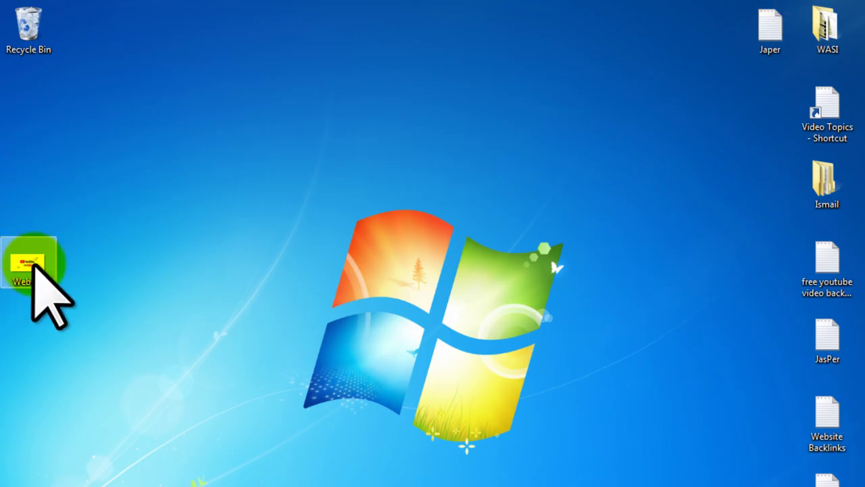
pyautogui.rightClick(32, 262)
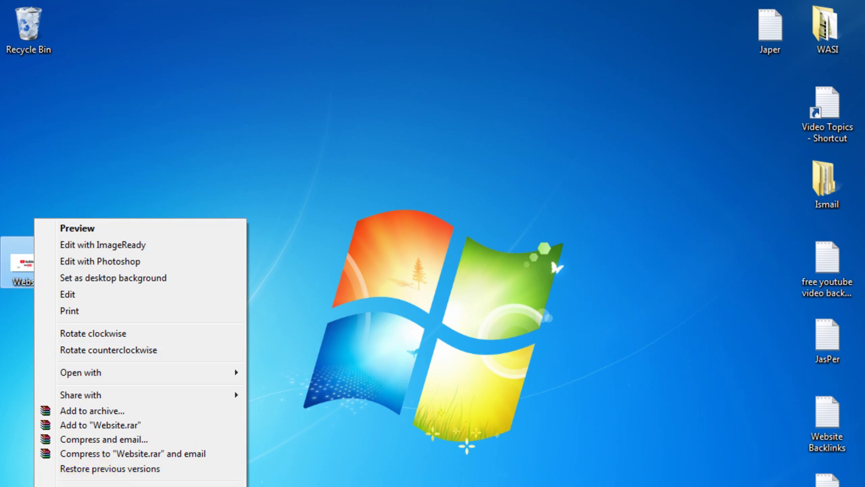
pyautogui.click(95, 483)
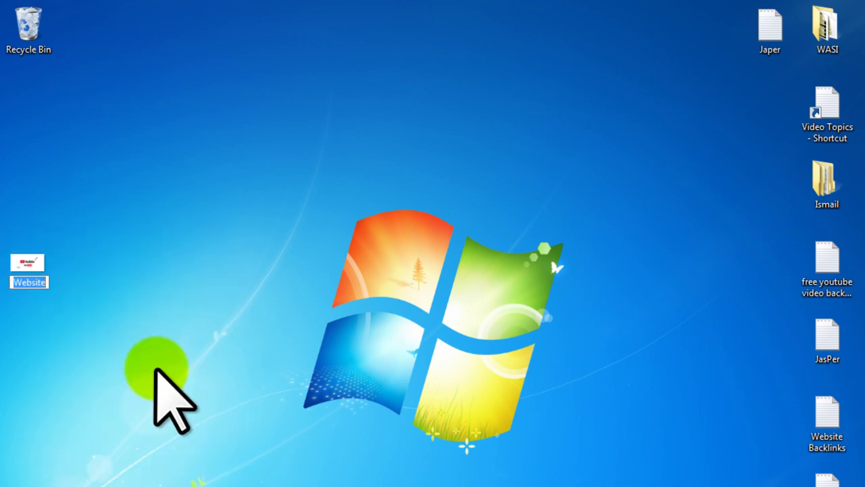
pyautogui.write('How to Viral Shorts Video on YouTube Tips for Success')
pyautogui.click(144, 290)
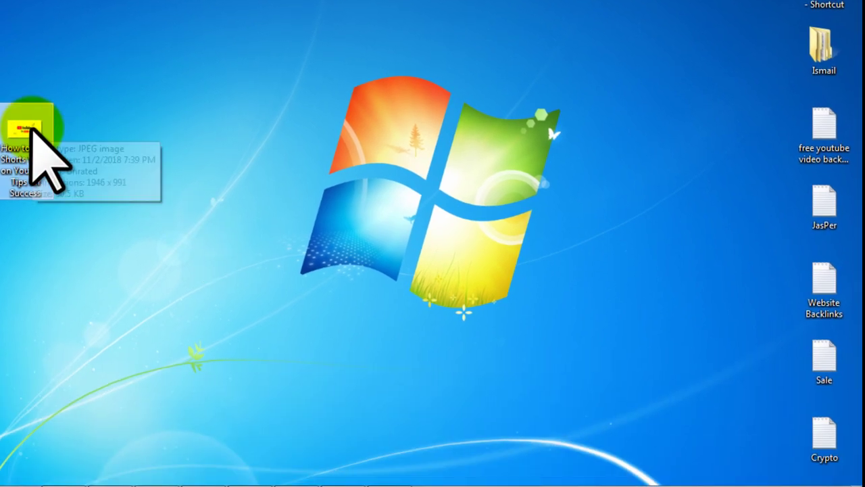
# Open the banner image's file properties and set its Title detail to "How to Viral Shorts Video on YouTube Tips for Success"
pyautogui.rightClick(32, 132)
pyautogui.click(89, 470)
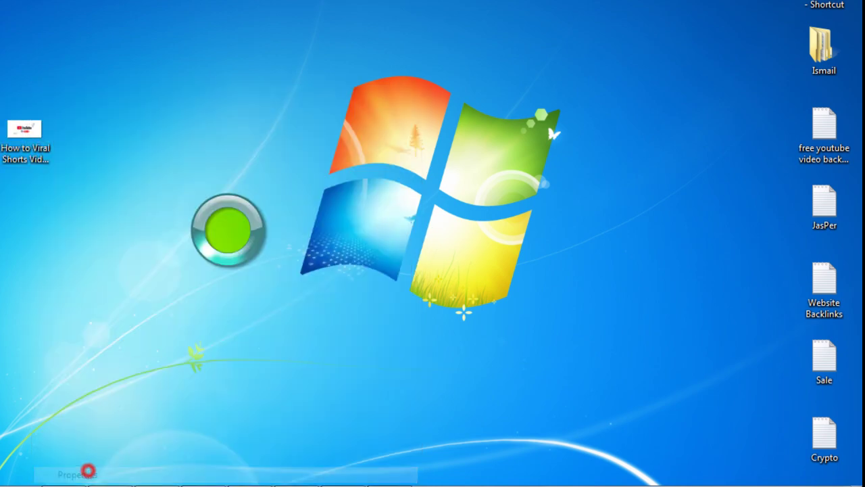
pyautogui.moveTo(145, 54); pyautogui.dragTo(230, 2)
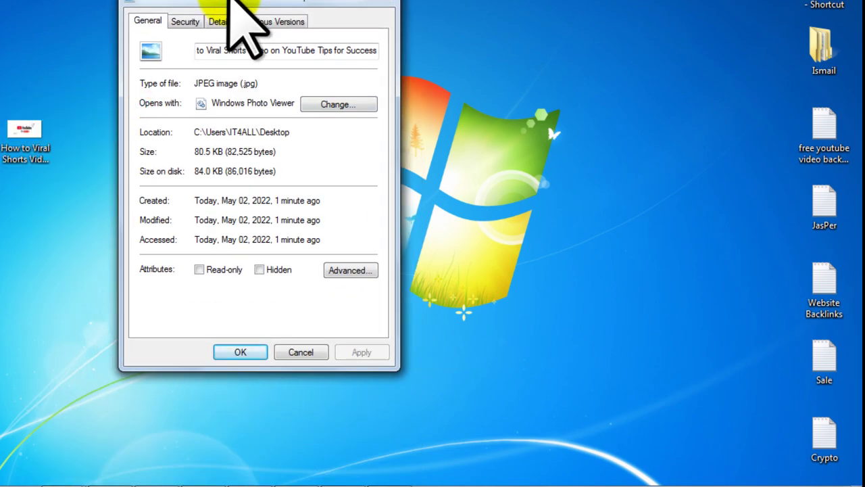
pyautogui.click(217, 22)
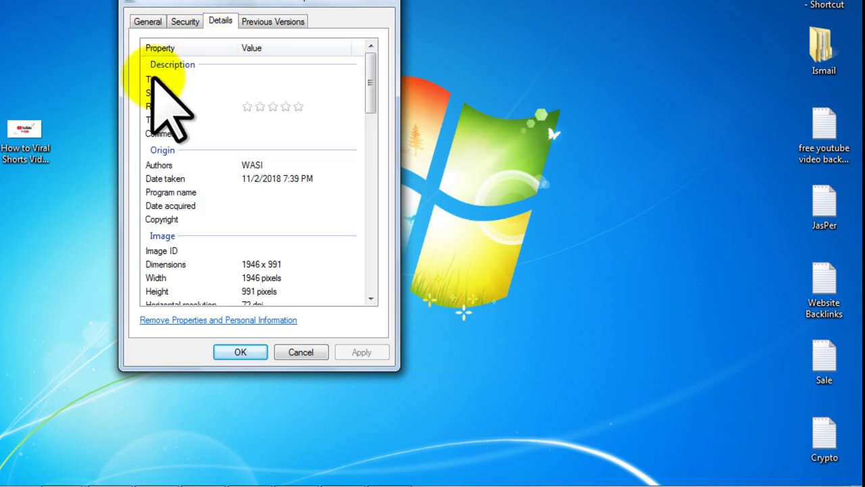
pyautogui.click(268, 80)
pyautogui.click(268, 80)
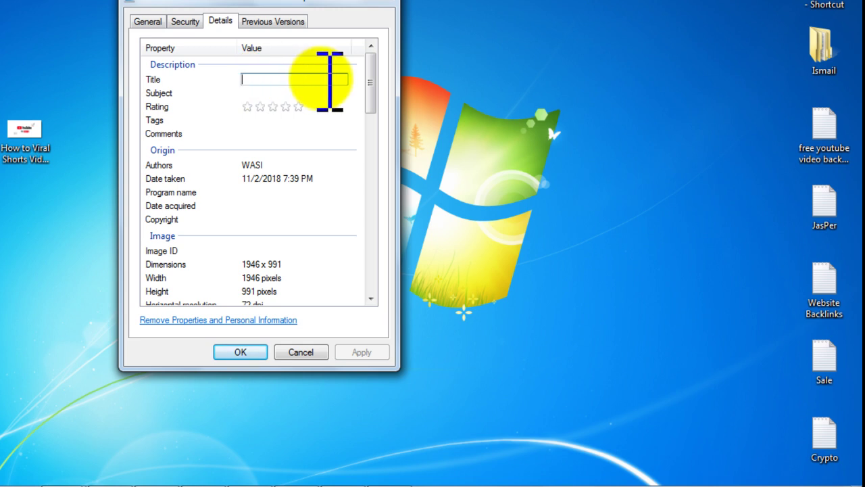
pyautogui.hotkey('ctrl', 'v')
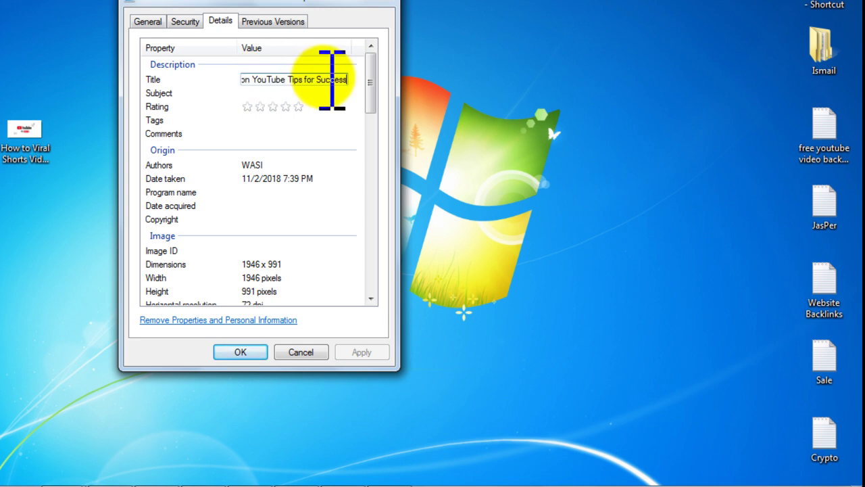
# Set the image's Subject detail to "How to Viral Shorts Video on YouTube Tips for Success" and apply the property changes
pyautogui.click(257, 93)
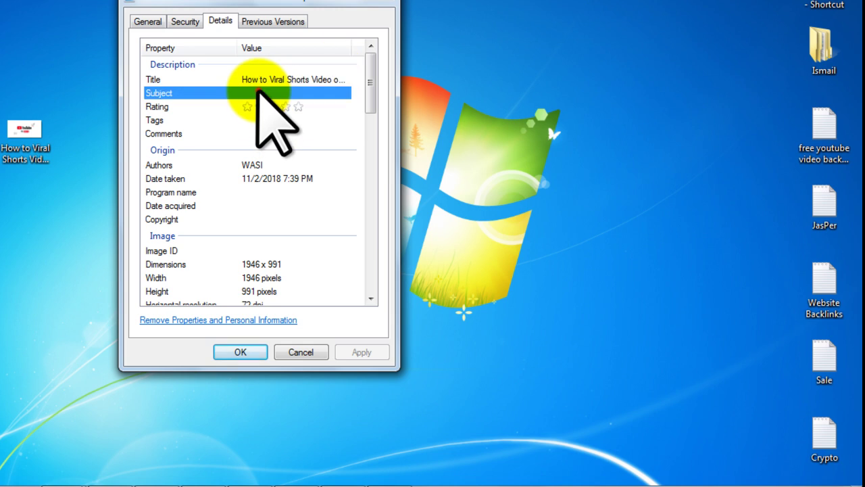
pyautogui.write('How to Viral Shorts Video on YouTube Tips for Success')
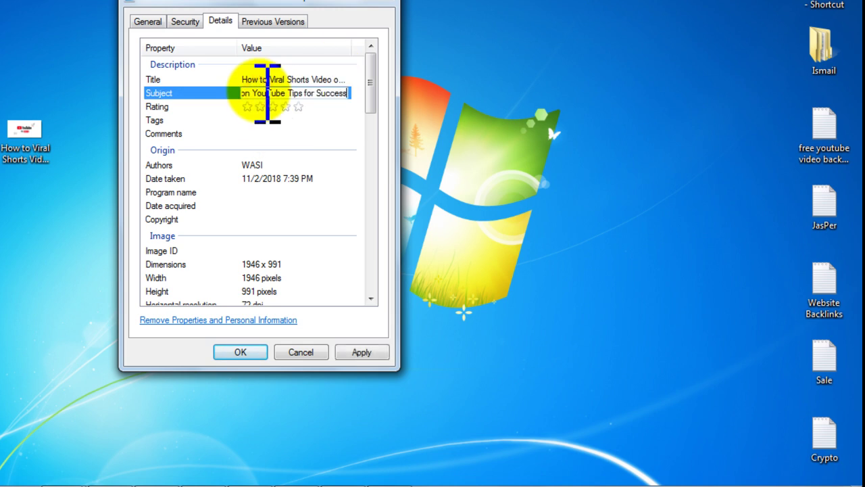
pyautogui.click(363, 80)
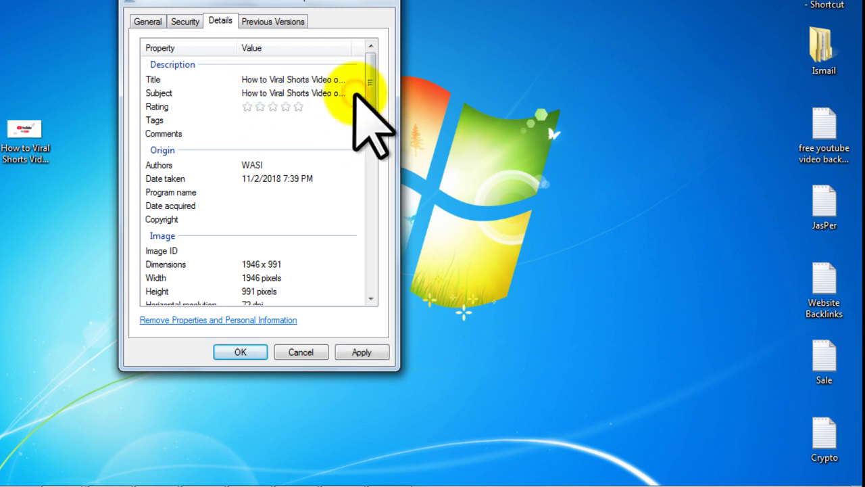
pyautogui.click(363, 351)
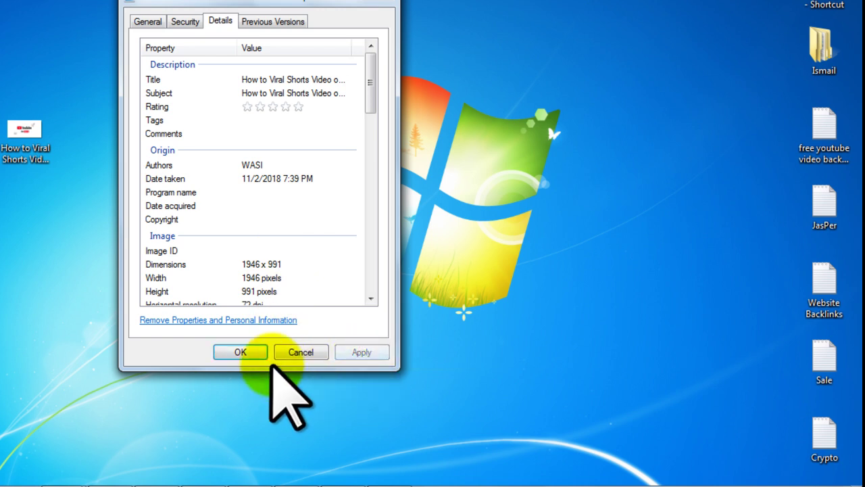
pyautogui.click(240, 352)
# In the Blogger post, upload "How to Viral Shorts Video on YouTube Tips for Success" from the Desktop and insert it above the first paragraph
pyautogui.click(22, 150)
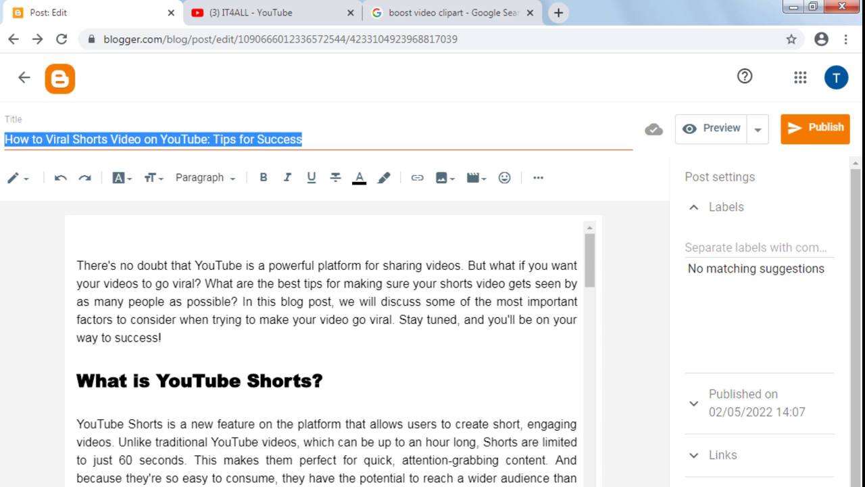
pyautogui.click(257, 233)
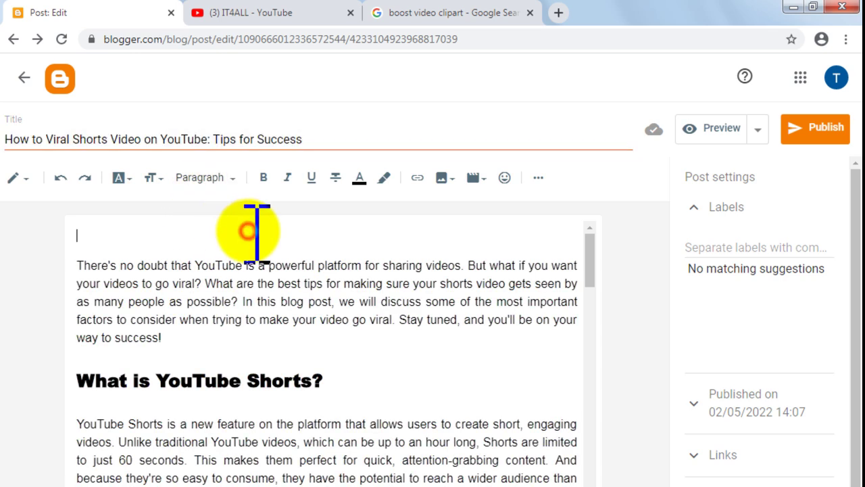
pyautogui.click(442, 179)
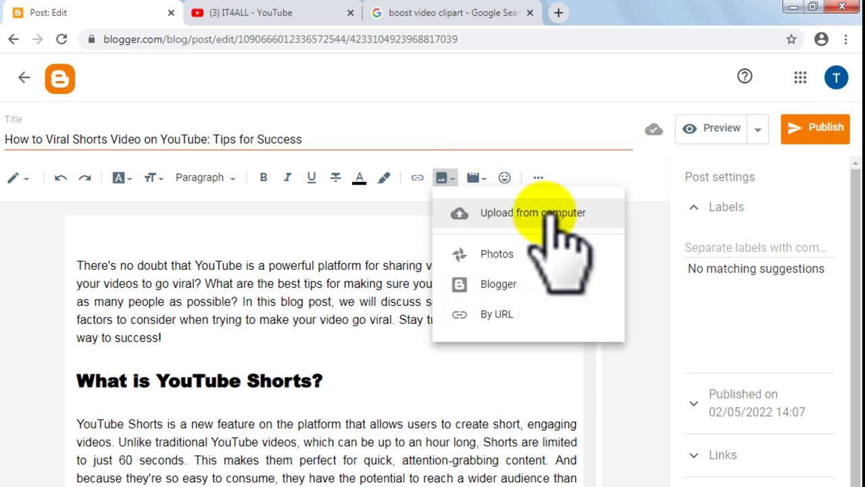
pyautogui.click(545, 213)
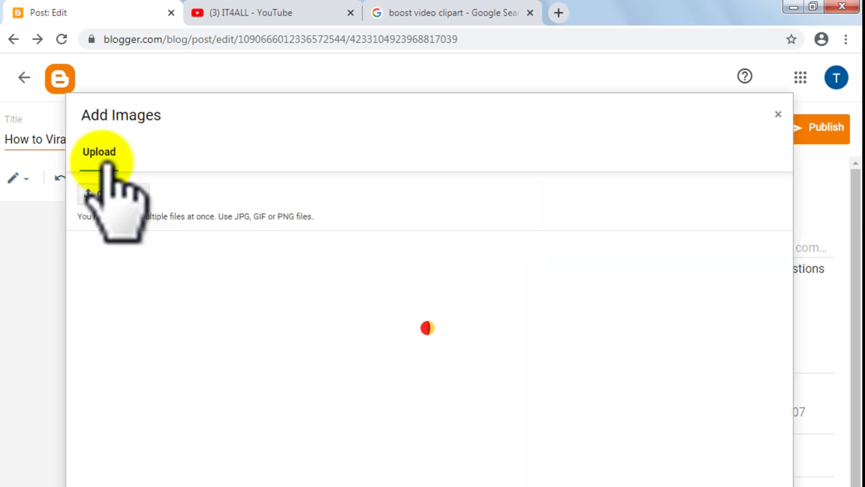
pyautogui.click(122, 194)
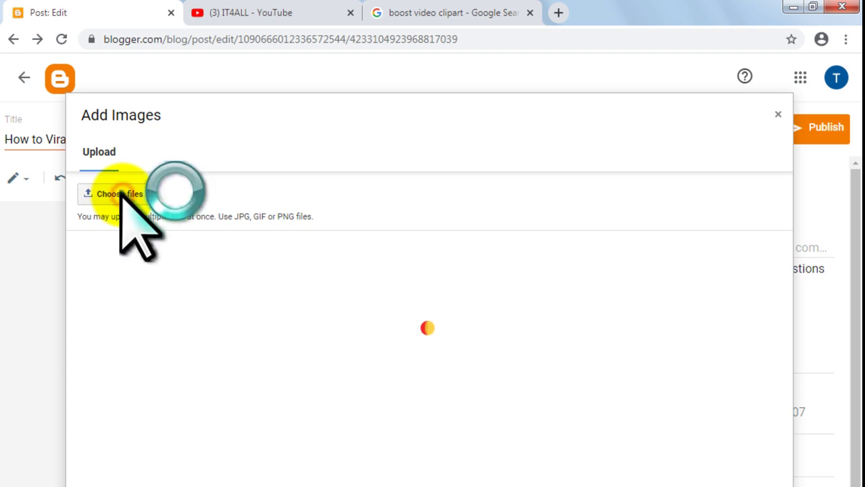
pyautogui.click(203, 205)
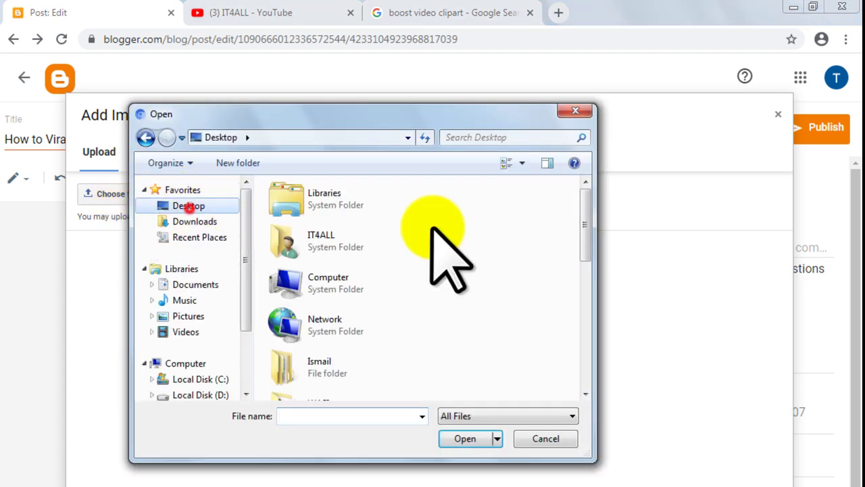
pyautogui.moveTo(584, 233); pyautogui.dragTo(587, 318)
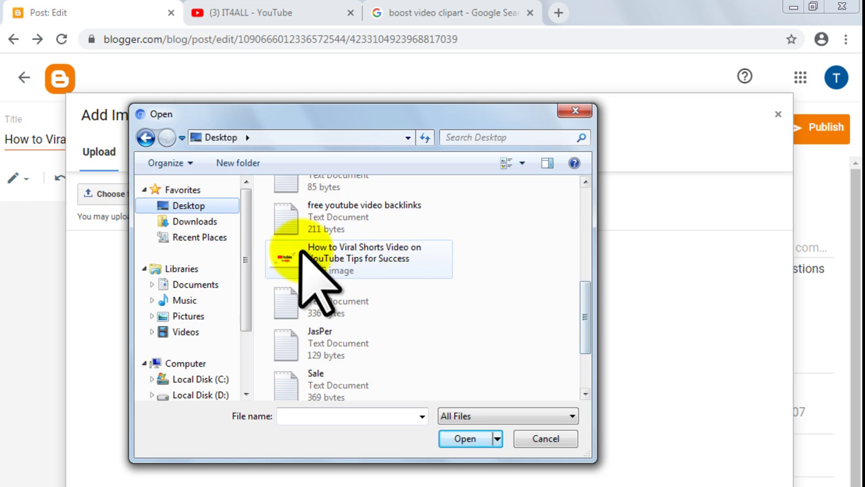
pyautogui.click(378, 267)
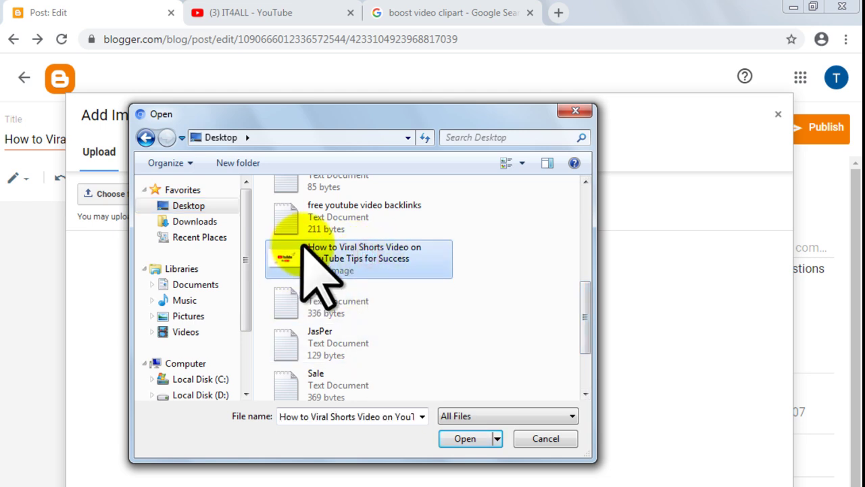
pyautogui.click(464, 438)
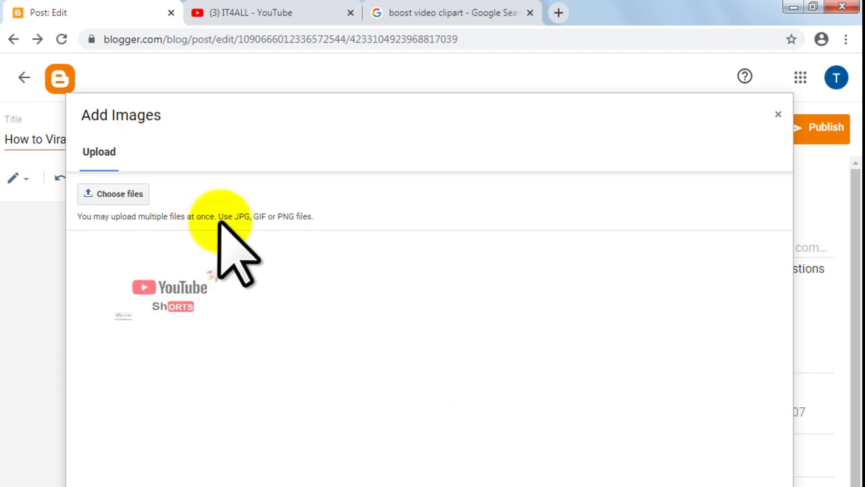
pyautogui.click(173, 283)
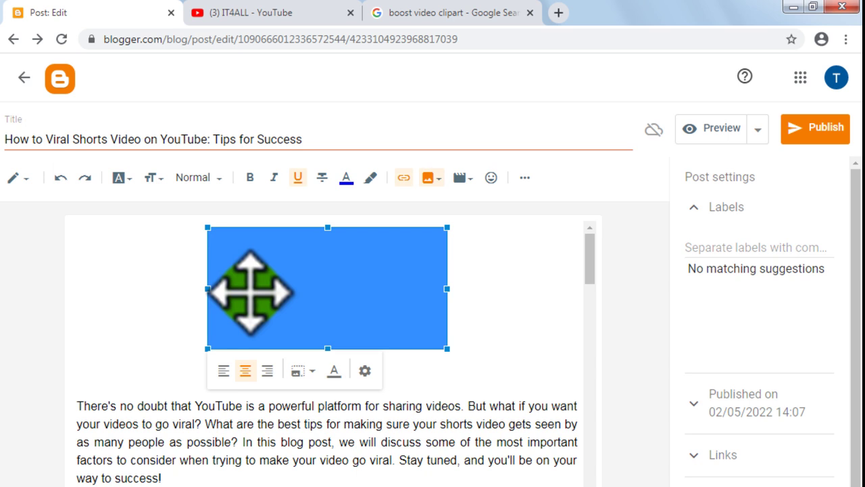
pyautogui.click(494, 304)
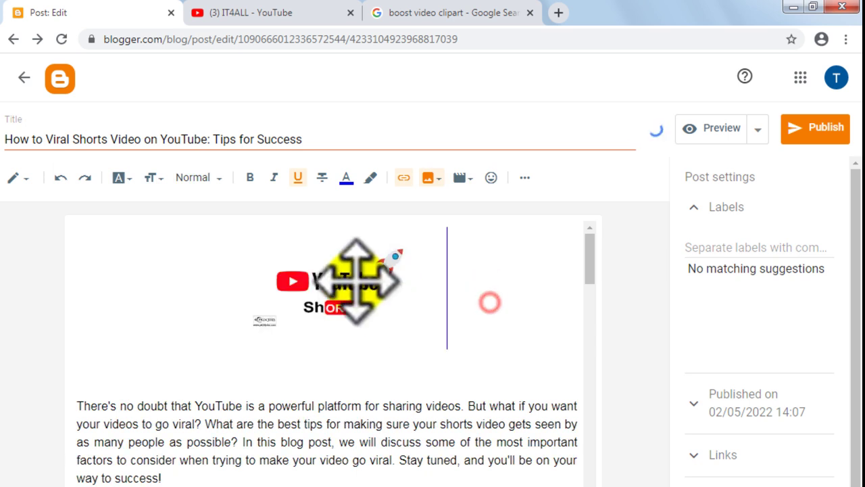
# Set the banner image's size to X-large and its title text and alt text to "How to Viral Shorts Video on YouTube Tips for Success"
pyautogui.click(347, 270)
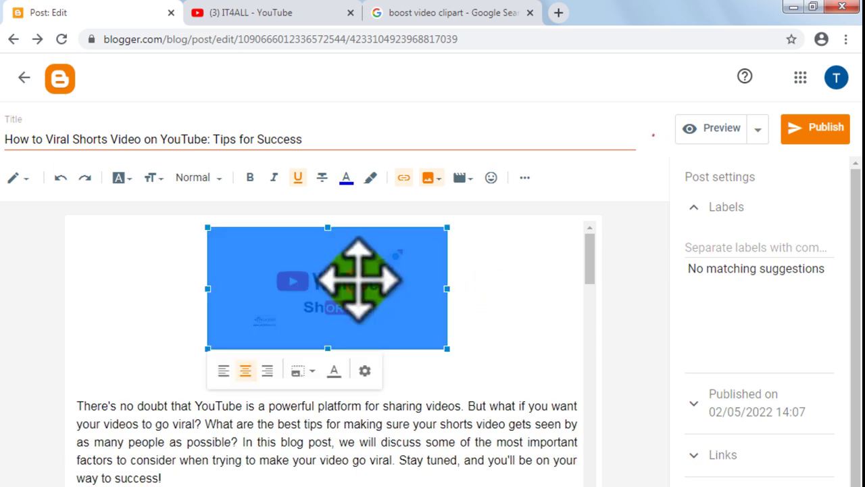
pyautogui.click(362, 372)
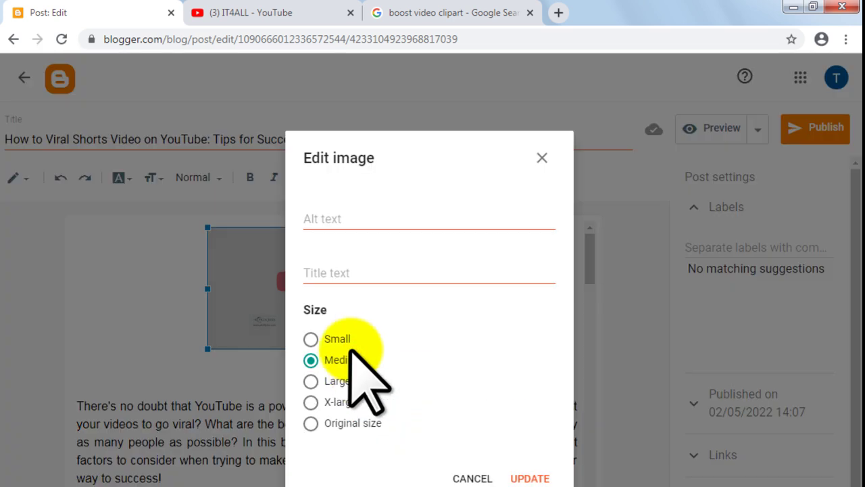
pyautogui.click(344, 401)
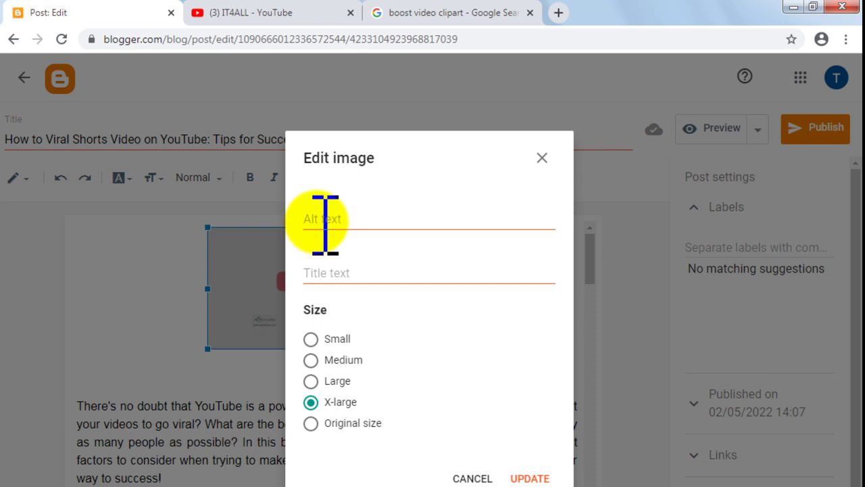
pyautogui.click(337, 270)
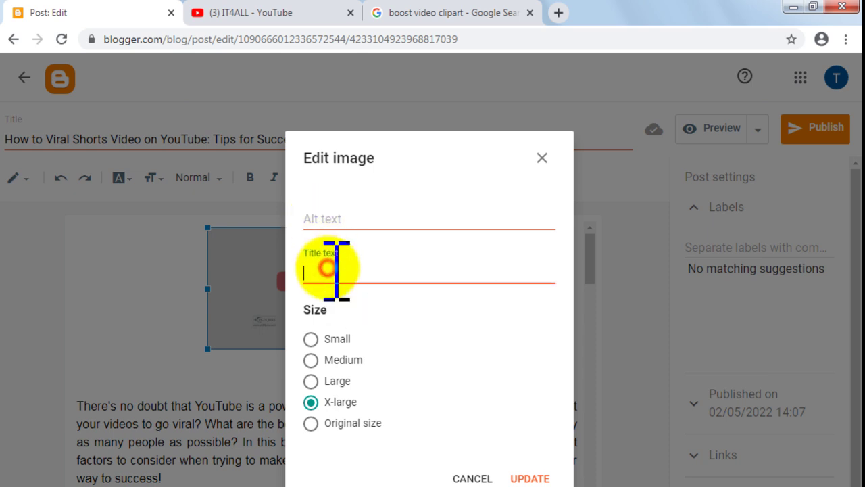
pyautogui.write('How to Viral Shorts Video on YouTube Tips for Success')
pyautogui.click(353, 216)
pyautogui.write('How to Viral Shorts Video on YouTube Tips for Success')
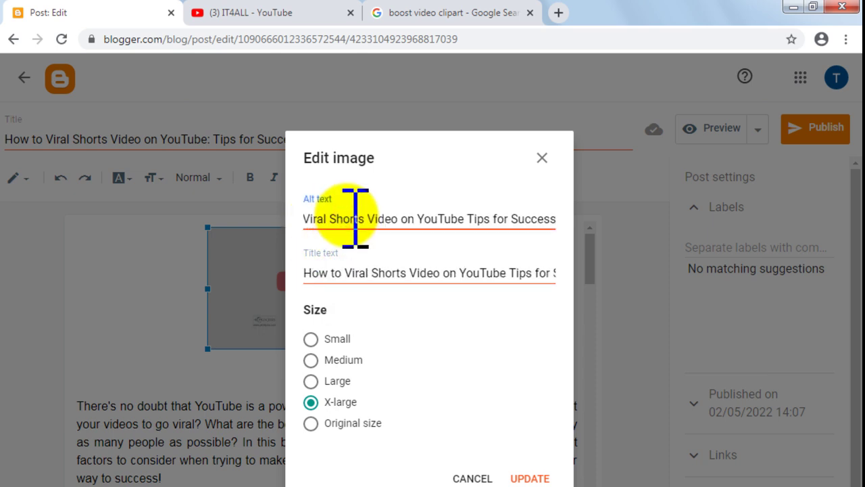
pyautogui.click(534, 477)
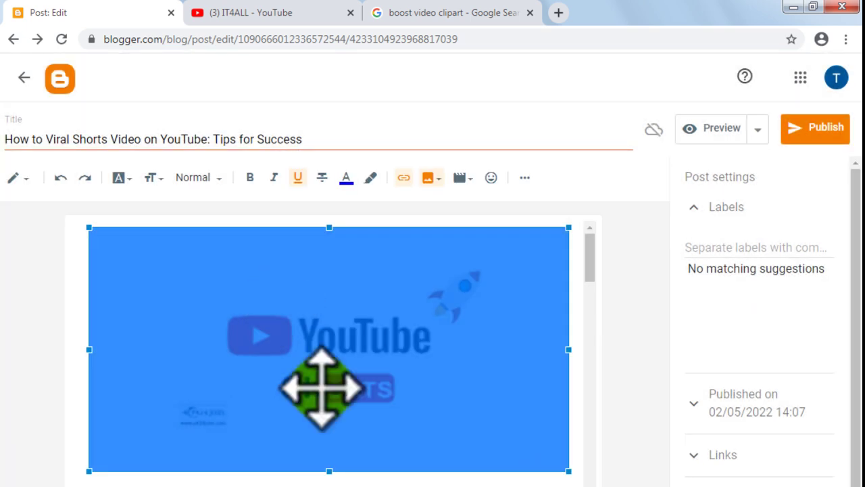
pyautogui.click(390, 473)
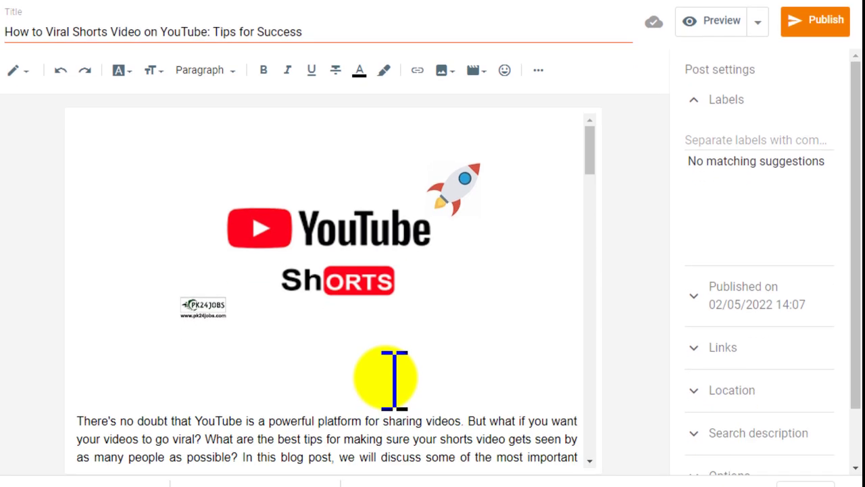
pyautogui.click(97, 386)
pyautogui.press('Delete')
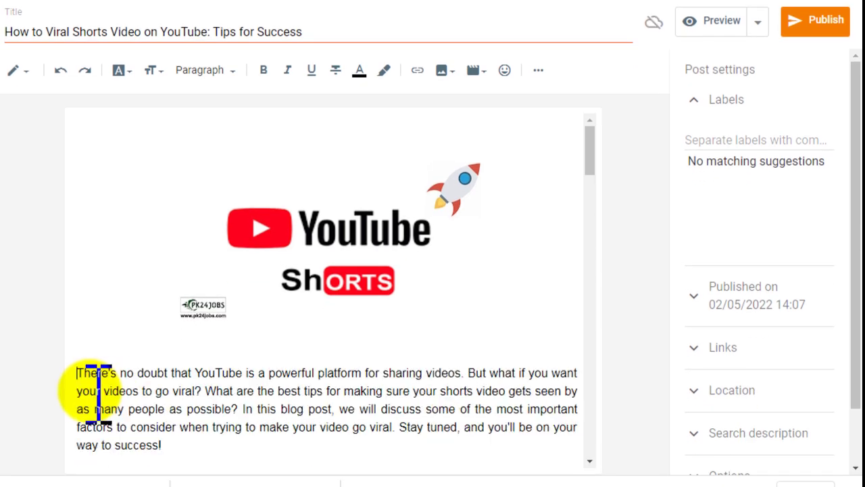
pyautogui.hotkey('ctrl', 'z')
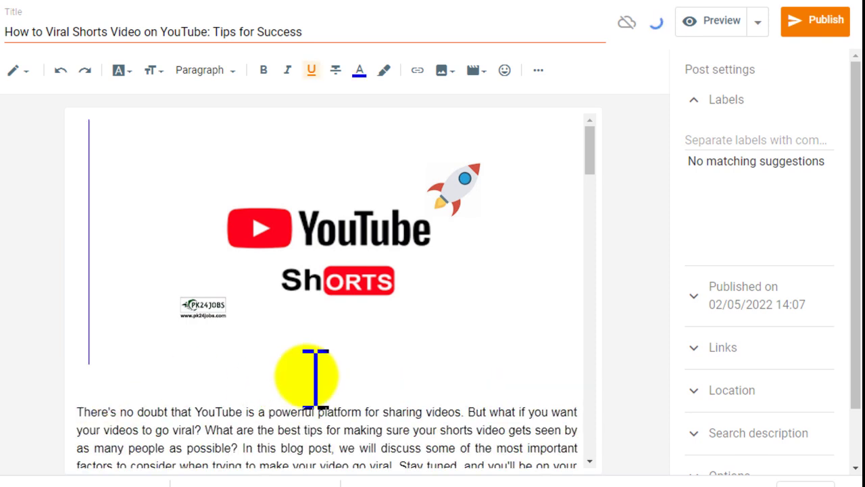
pyautogui.scroll(-3, 309, 377)
pyautogui.scroll(3, 297, 248)
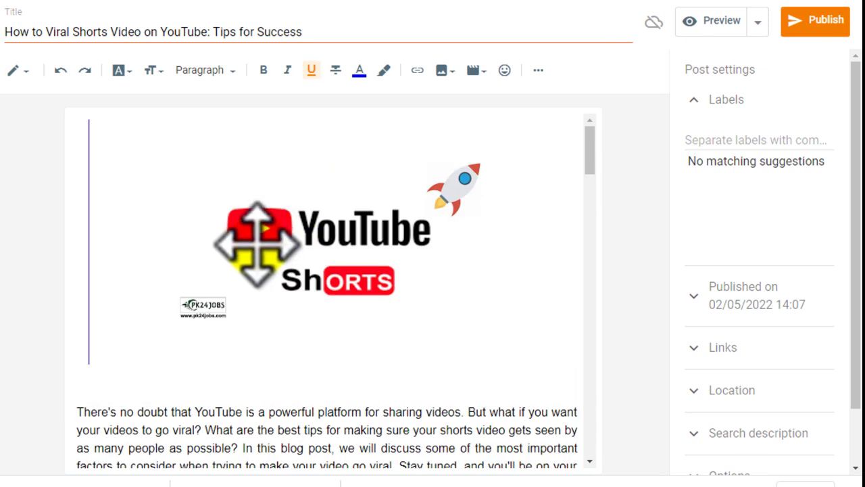
# Remove the hyperlink from the banner image at the start of the post
pyautogui.click(220, 207)
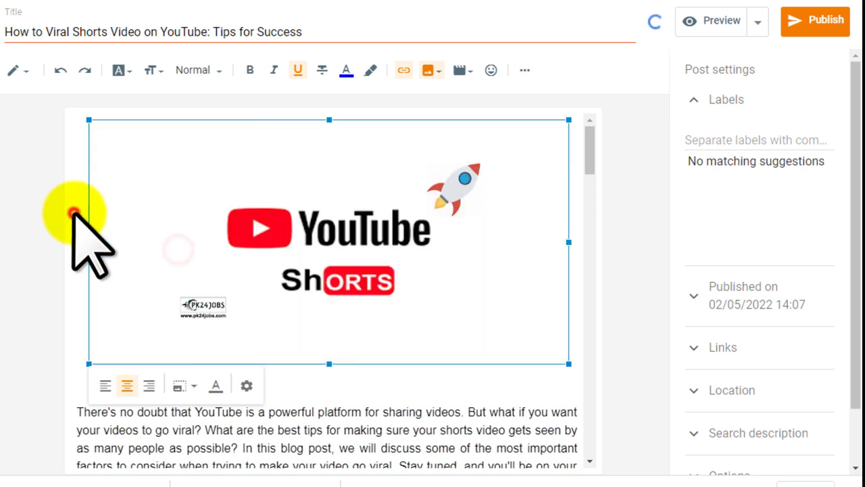
pyautogui.click(89, 184)
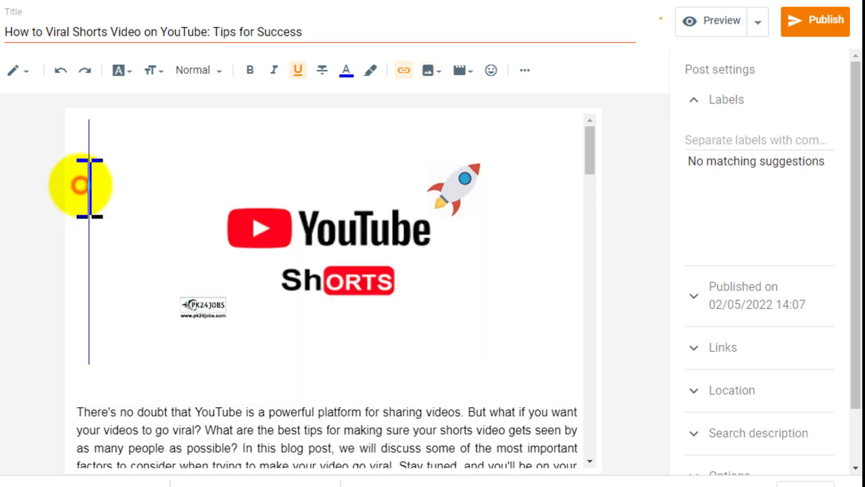
pyautogui.press('End')
pyautogui.press('Home')
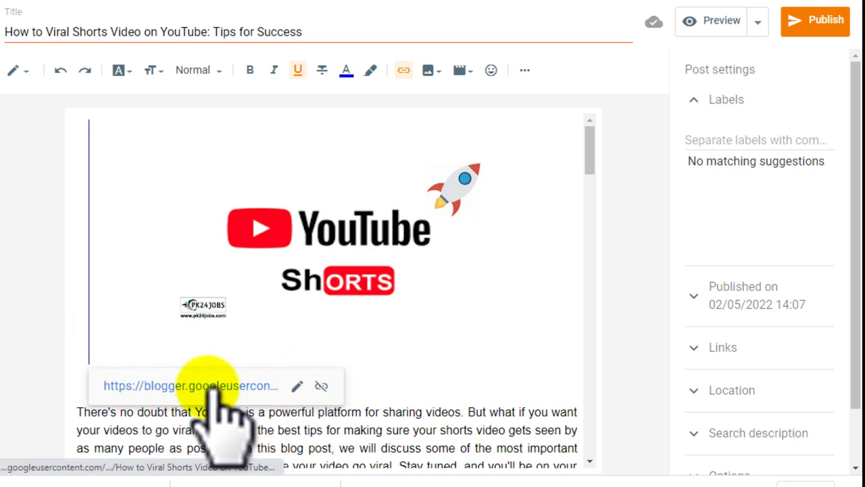
pyautogui.click(323, 385)
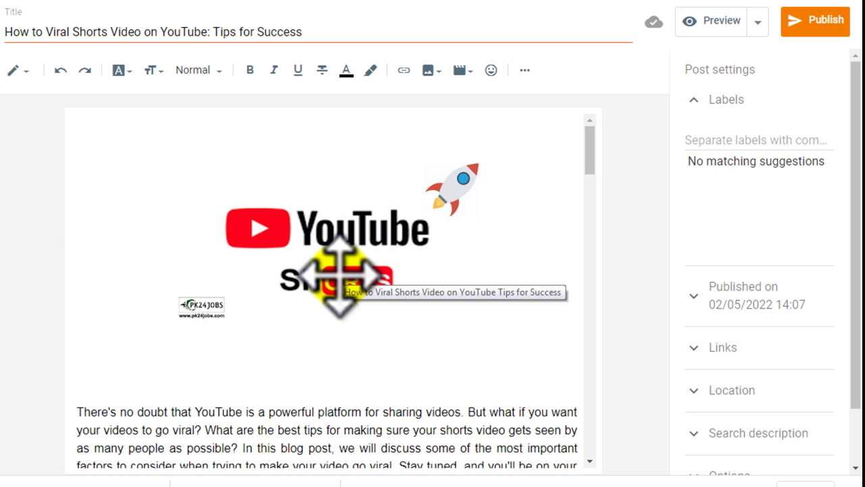
# Assign the existing label youtube-earning to the post
pyautogui.scroll(-2, 340, 274)
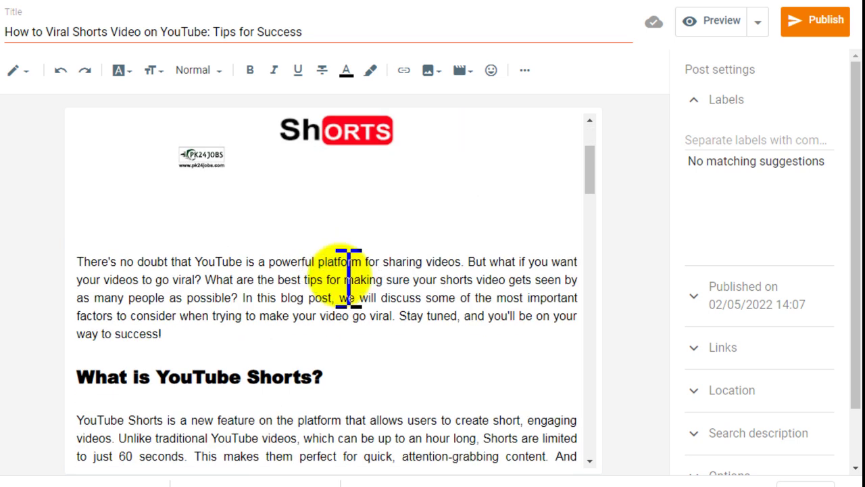
pyautogui.scroll(2, 348, 277)
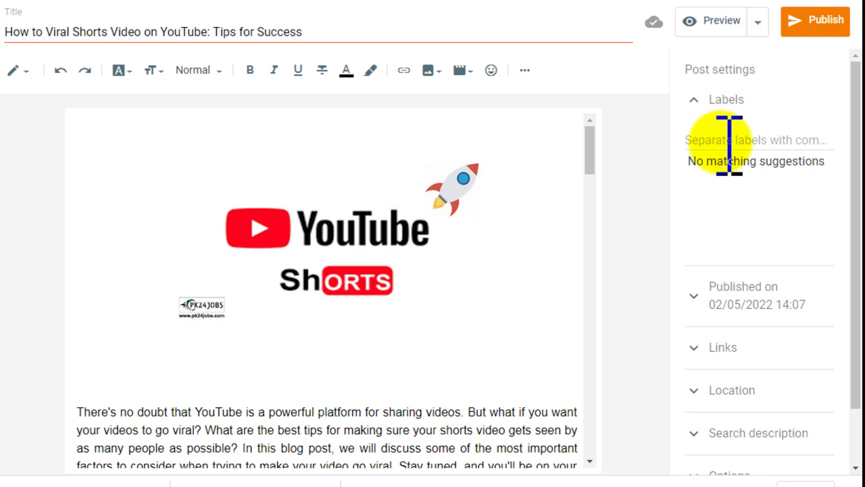
pyautogui.click(729, 142)
pyautogui.write('you')
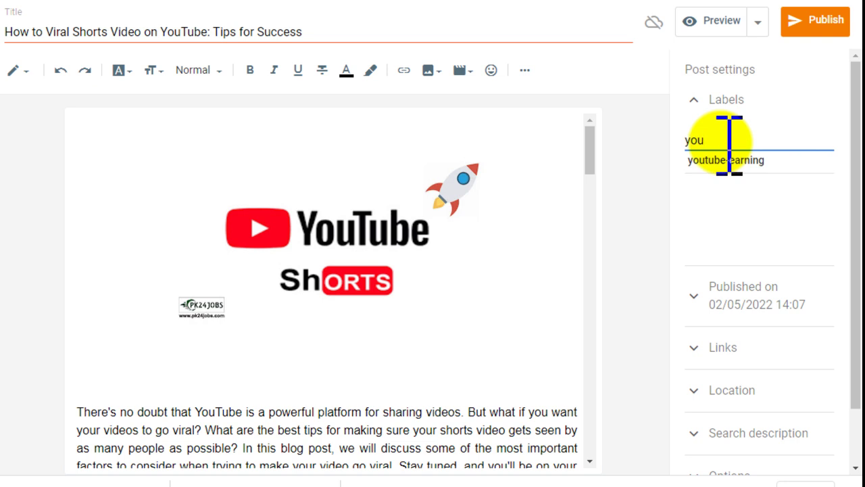
pyautogui.click(709, 160)
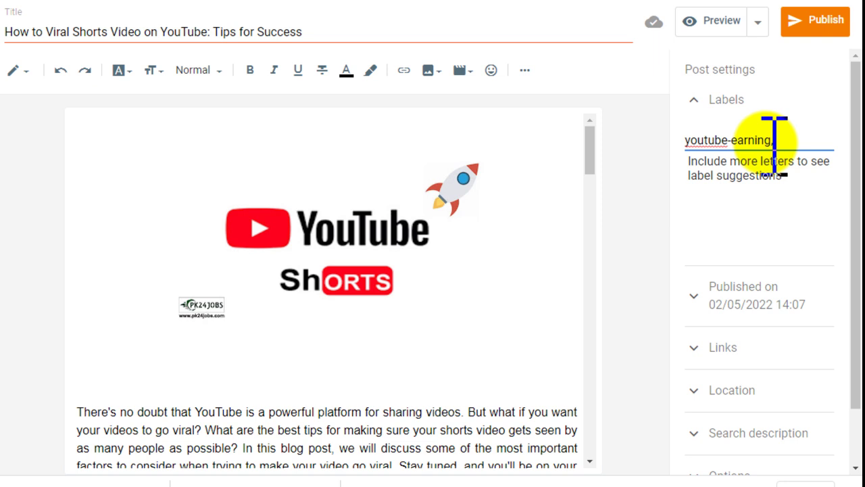
# Open the post's Links settings containing the permalink options
pyautogui.click(707, 347)
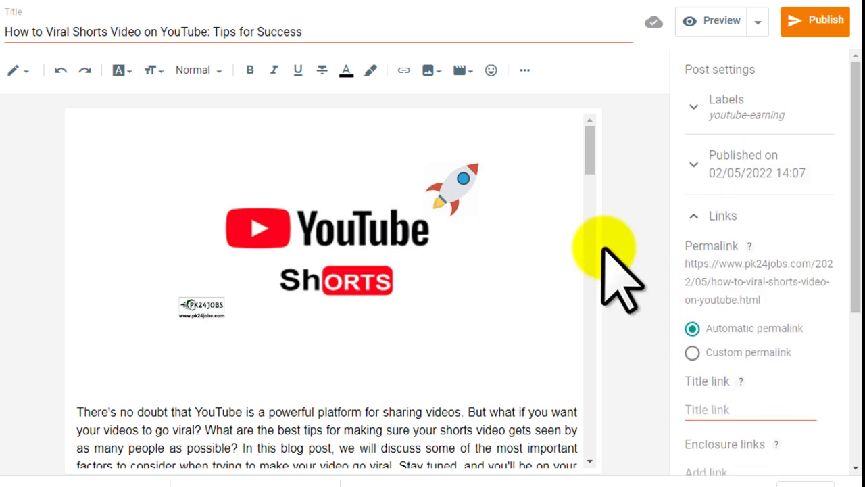